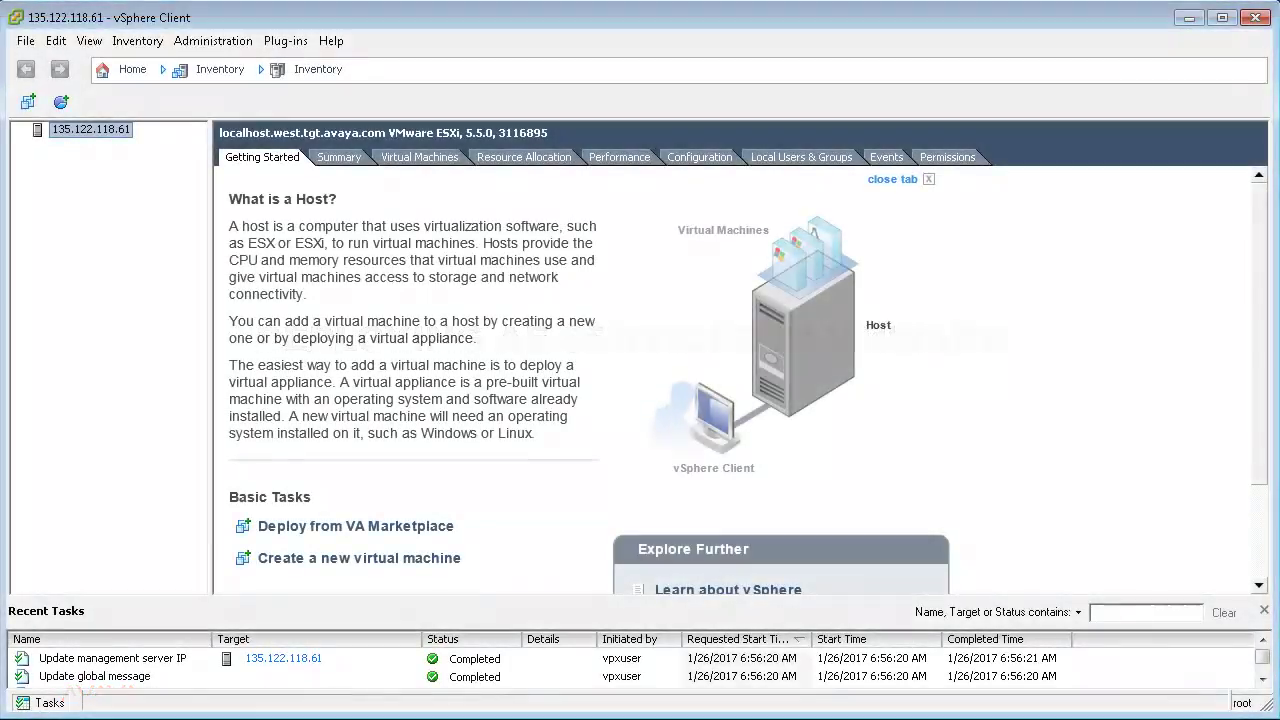
Step: Start an OVF deployment from the AES 7.0.1 OVA file and accept its licence agreement
click(26, 41)
click(69, 88)
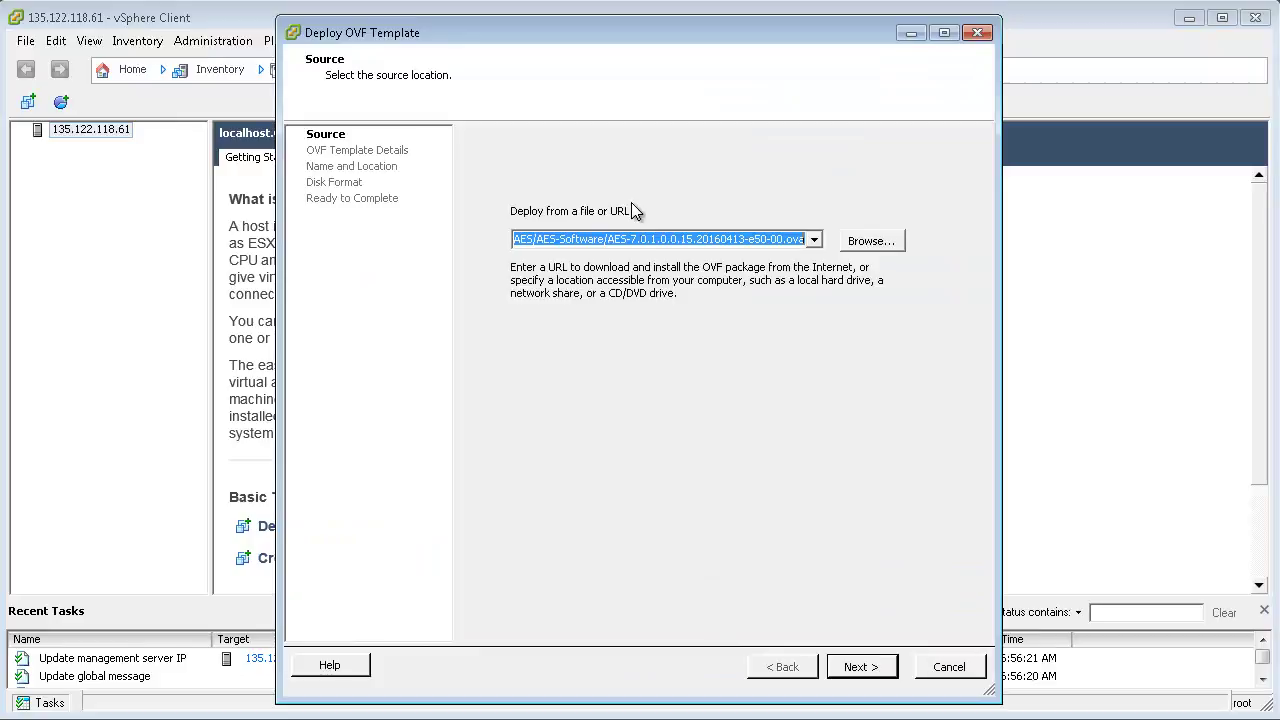
click(636, 244)
drag(636, 244, 698, 244)
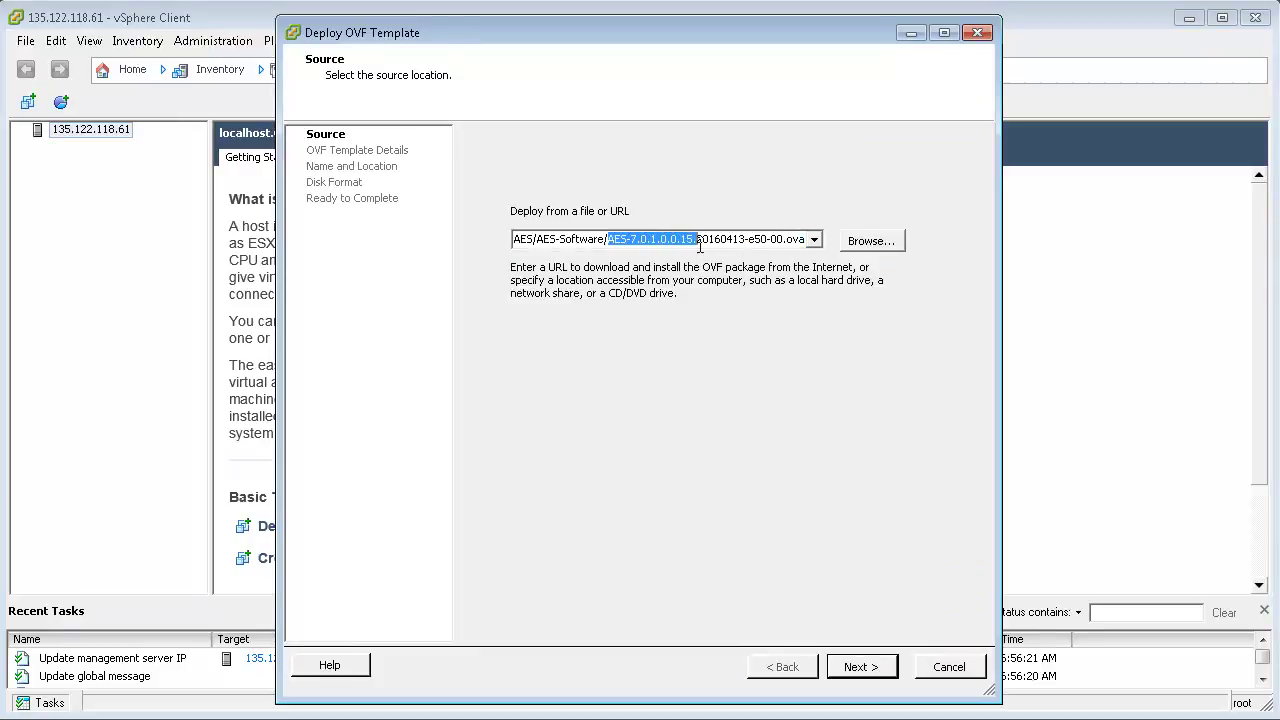
click(860, 667)
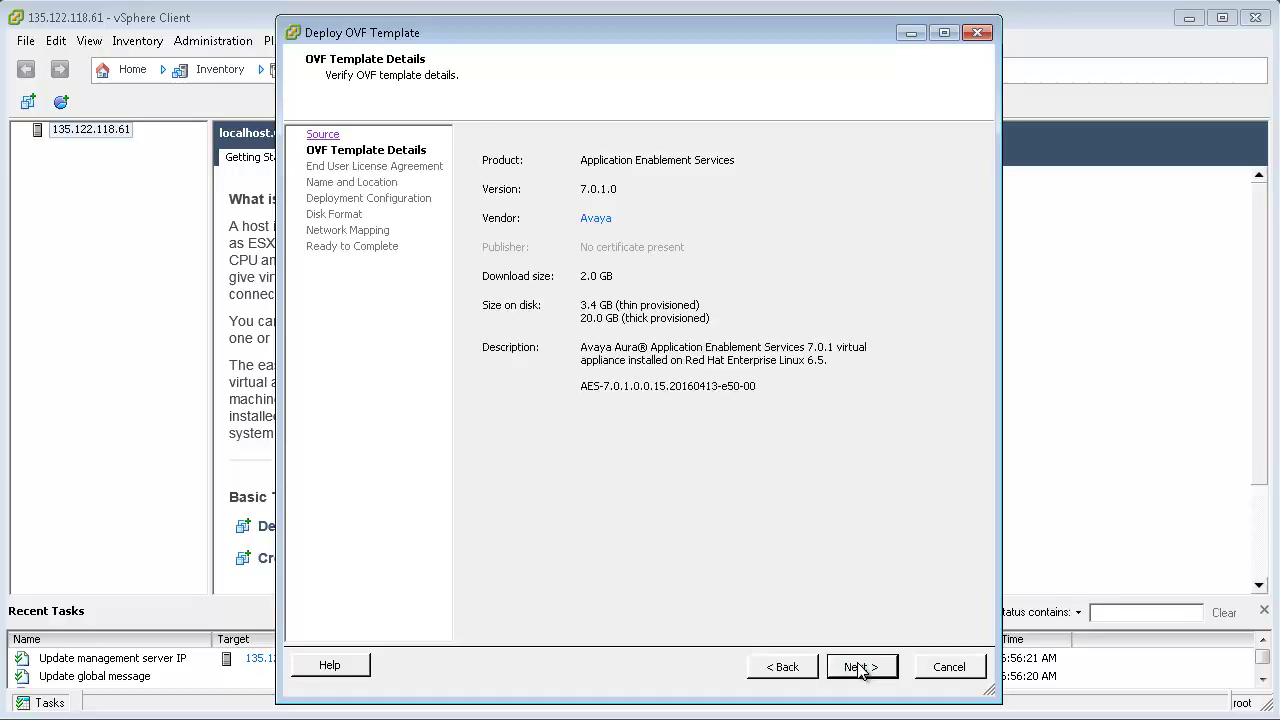
click(860, 667)
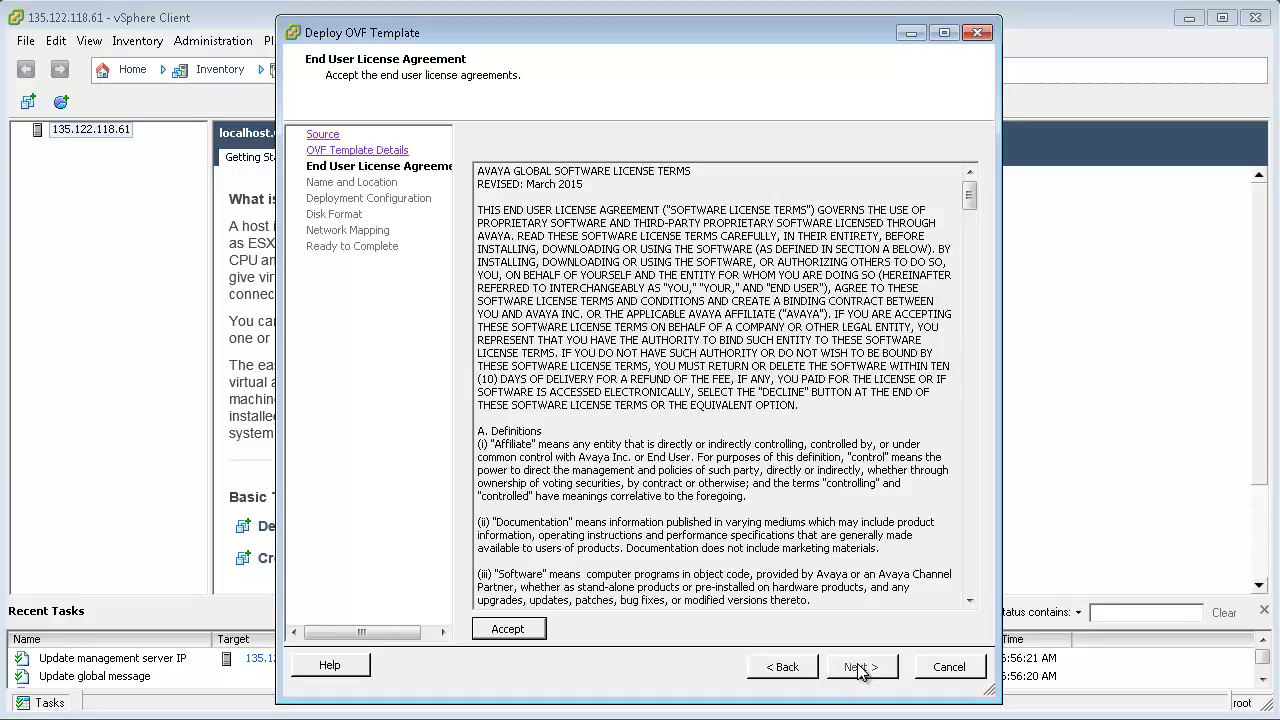
click(510, 629)
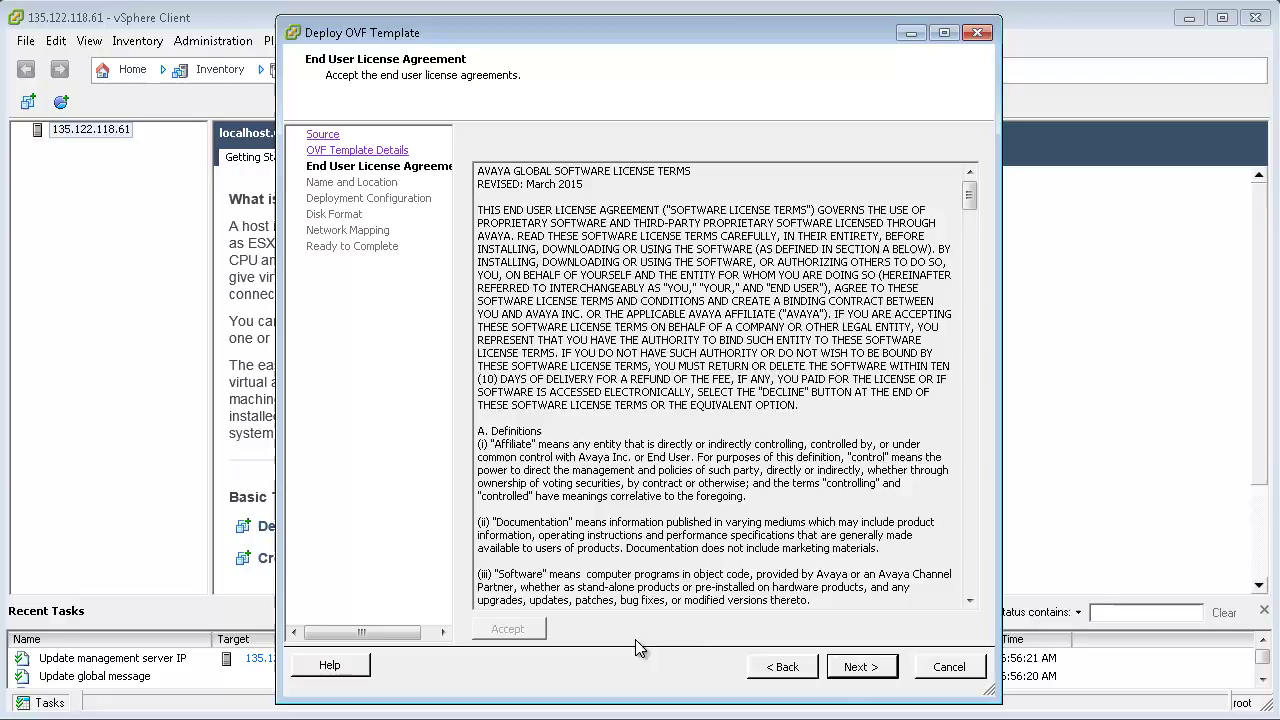
click(852, 668)
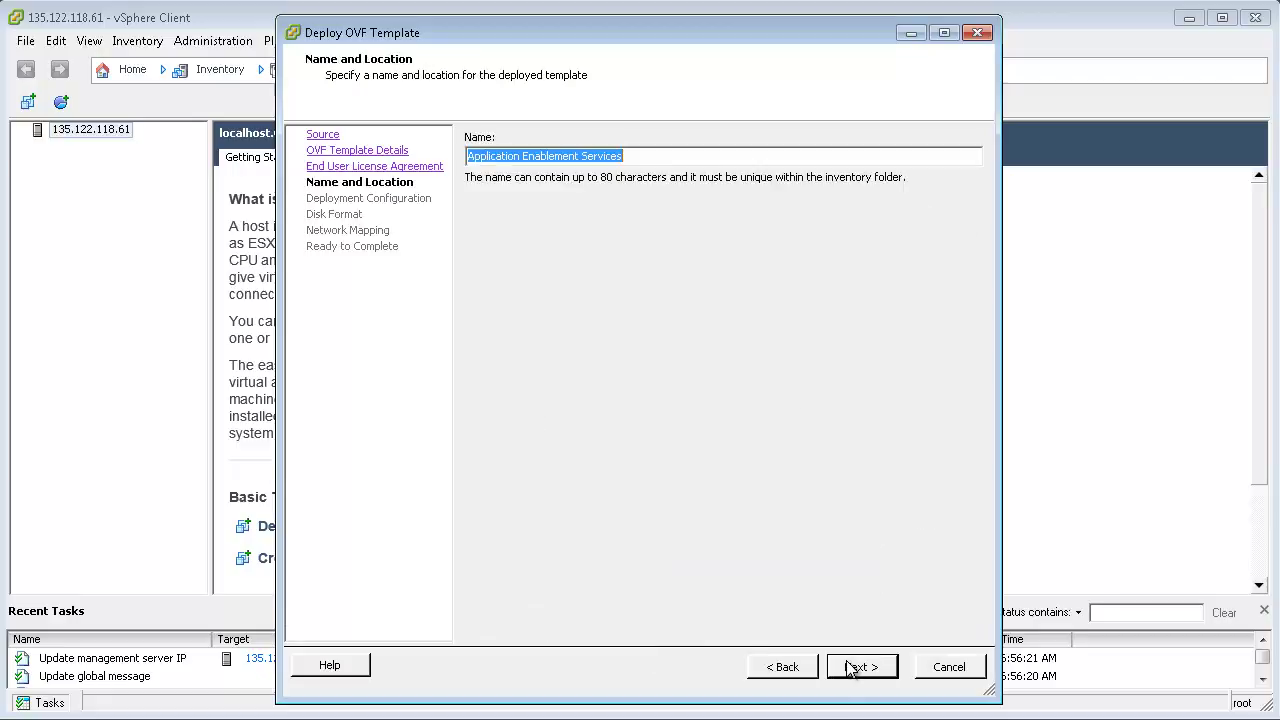
Step: Name the VM oceanaaes2.tgt.avaya.com, keep Profile 1 and thick provisioning, and deploy it
text(oceanaaes2.tgt.avaya)
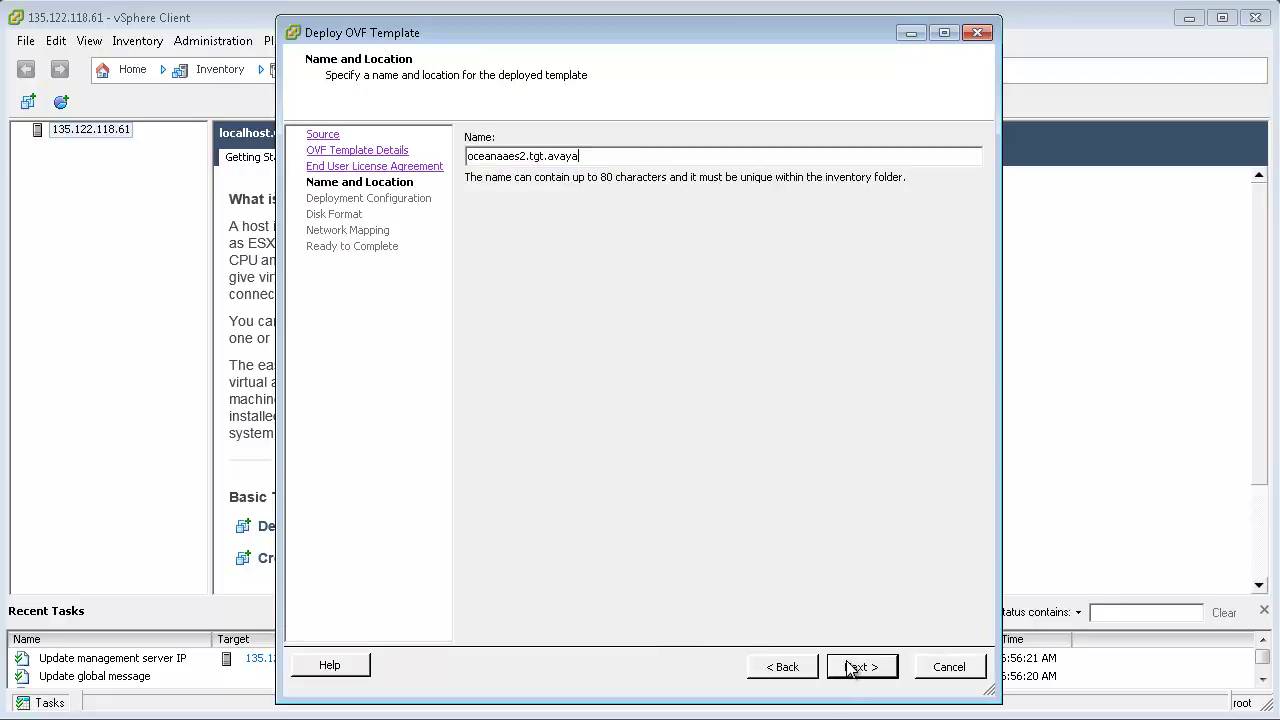
text(.com)
click(860, 667)
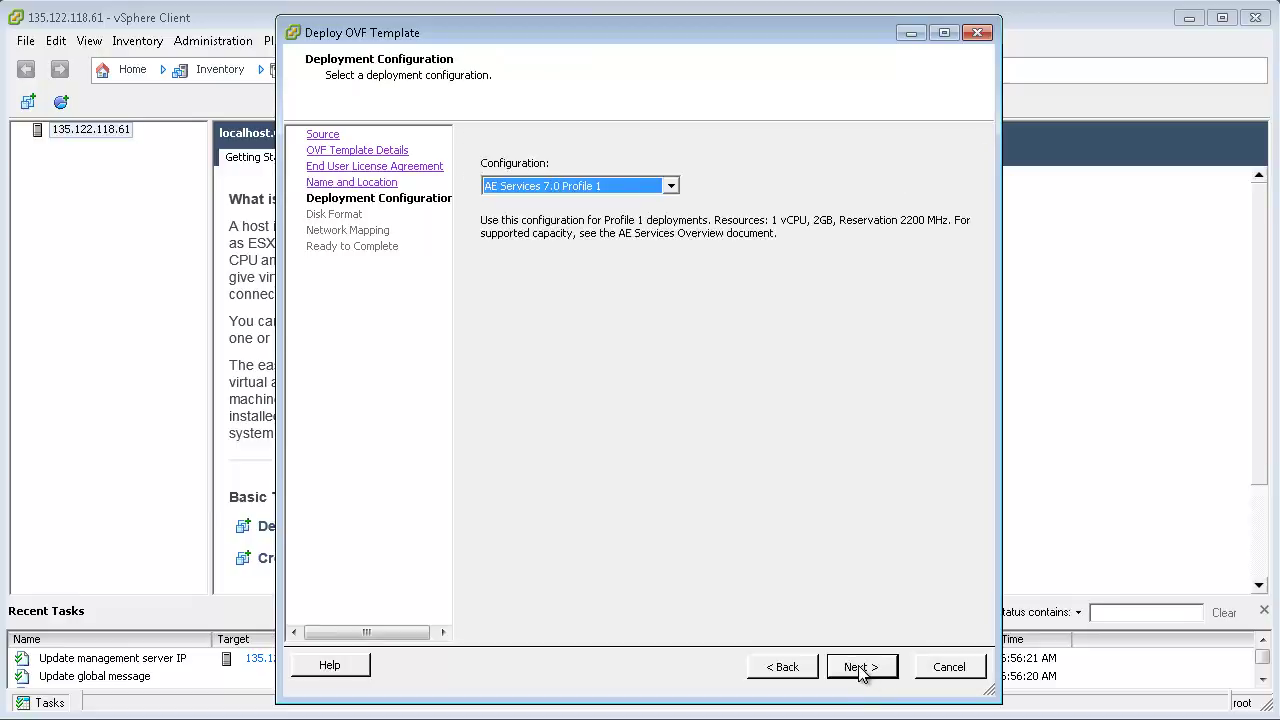
click(671, 188)
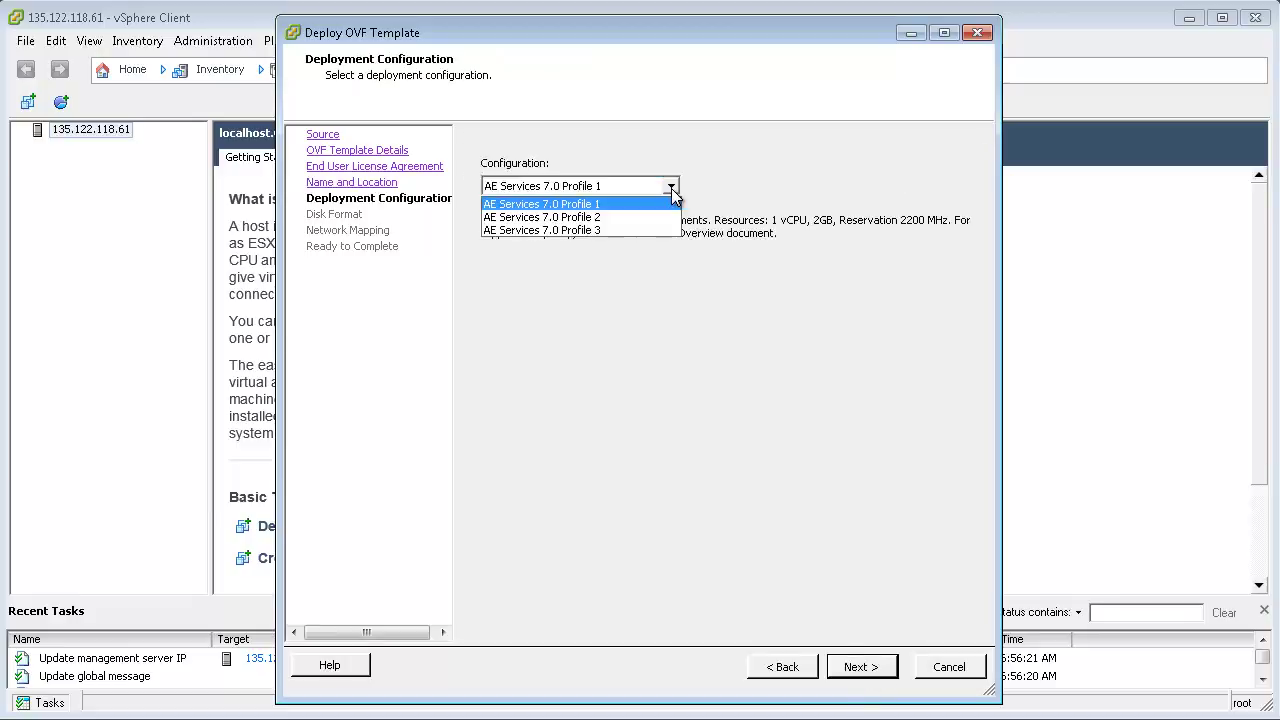
click(671, 189)
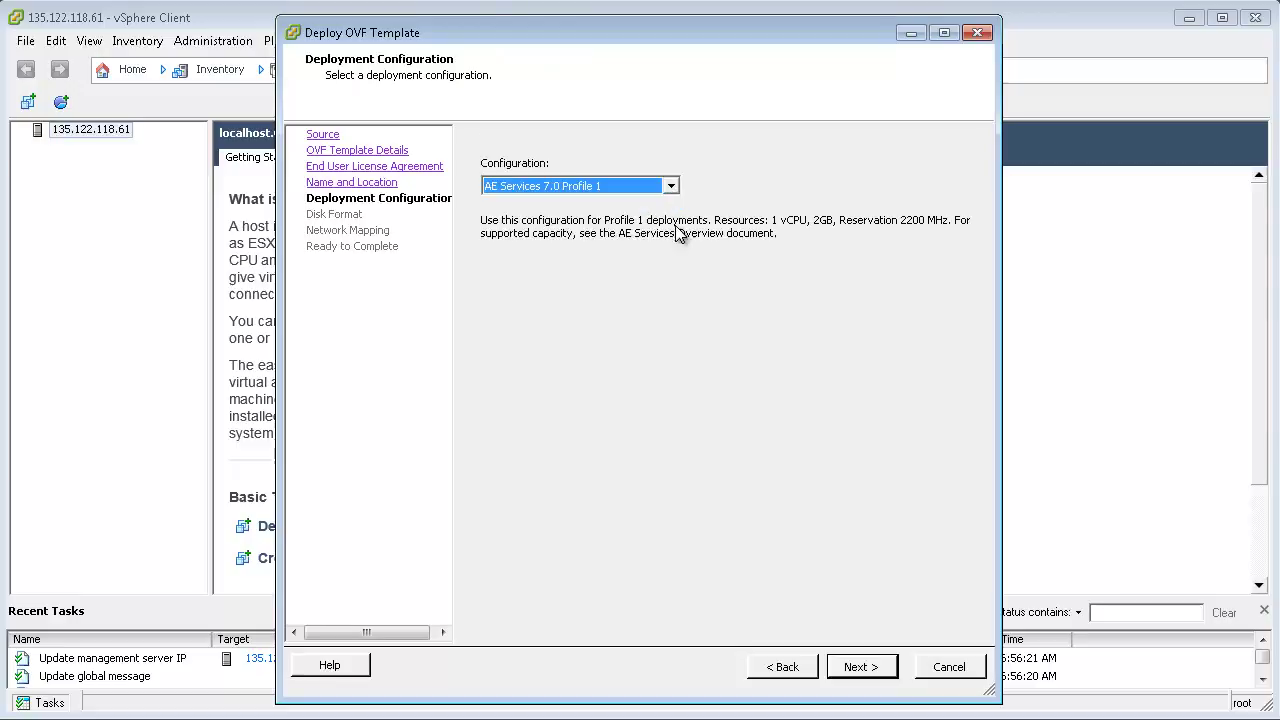
click(864, 672)
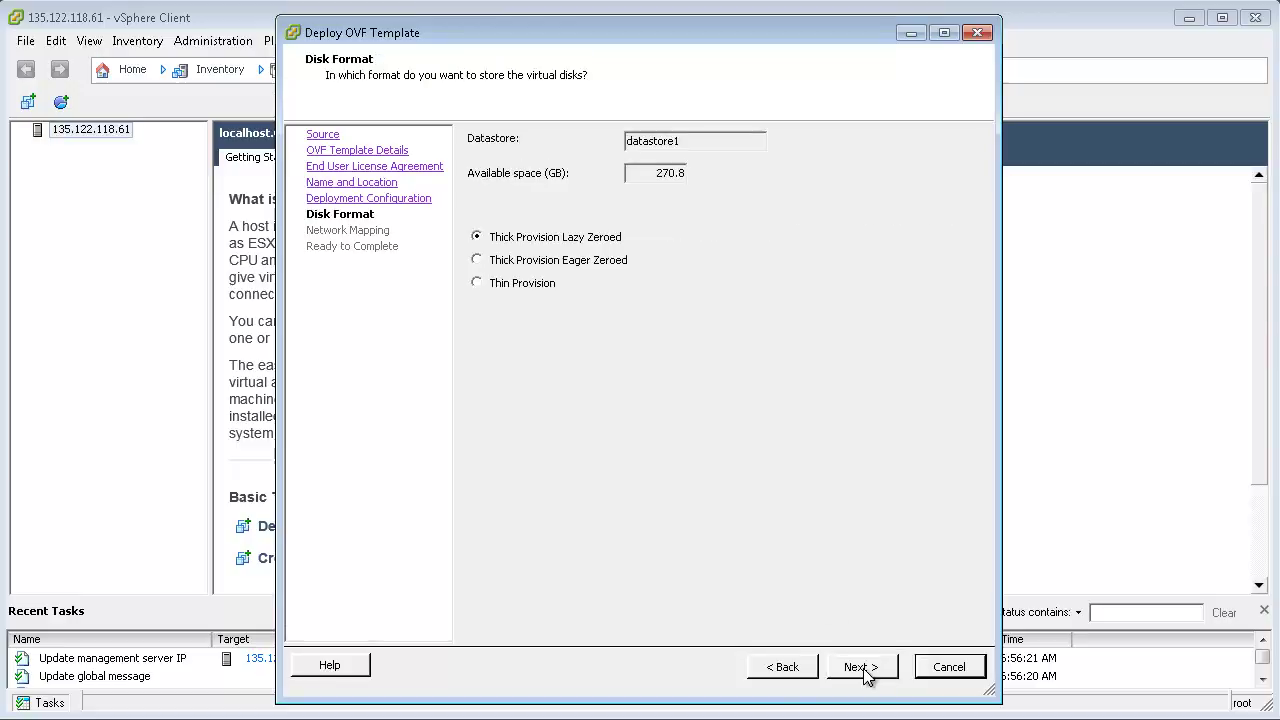
click(862, 667)
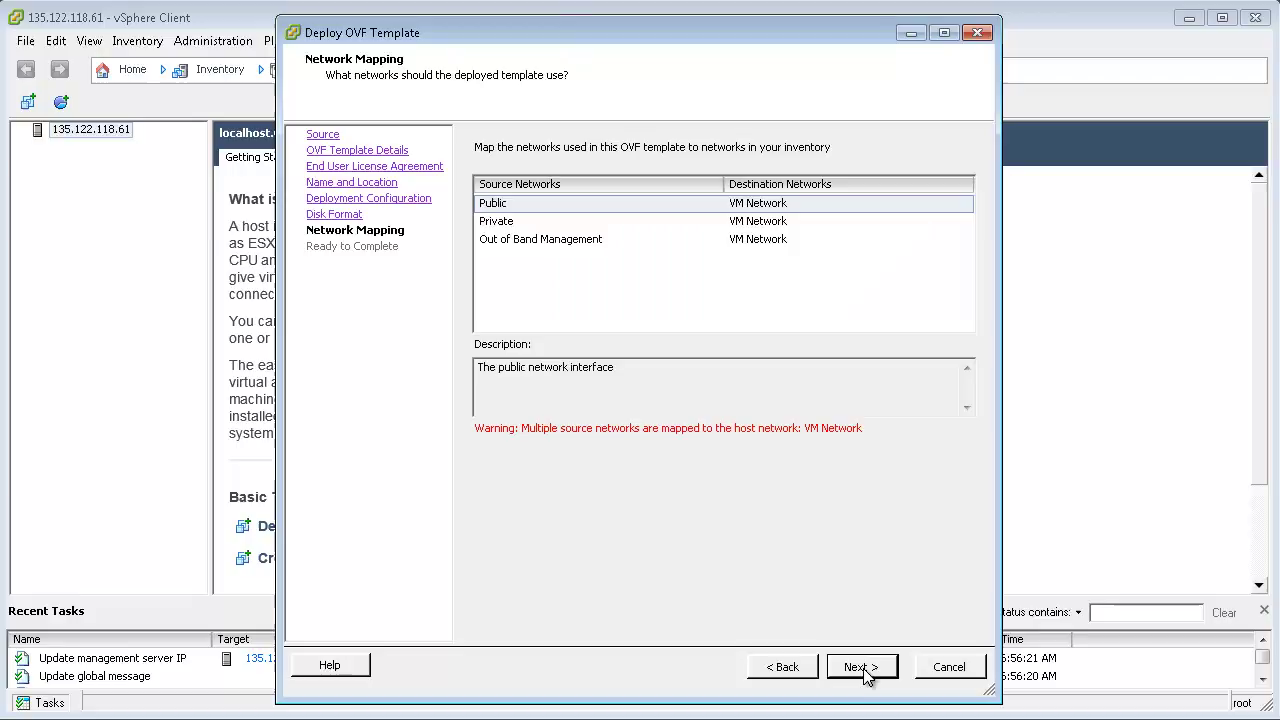
click(864, 670)
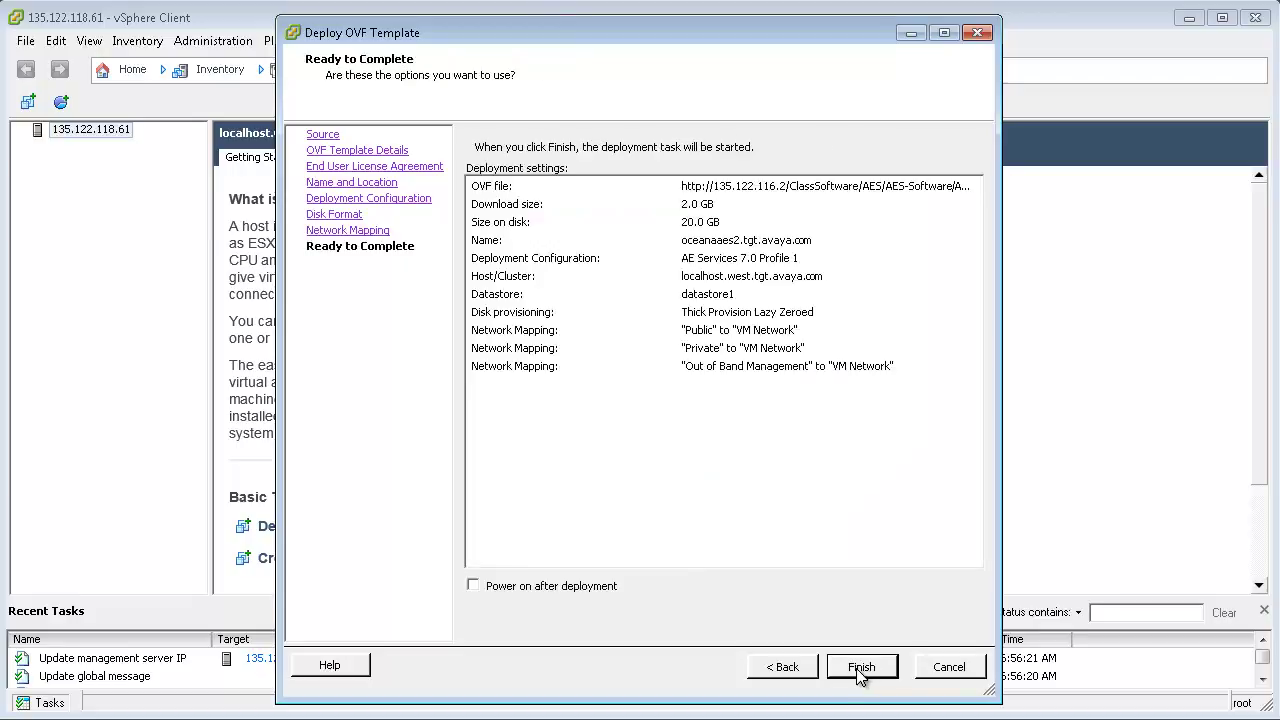
click(860, 670)
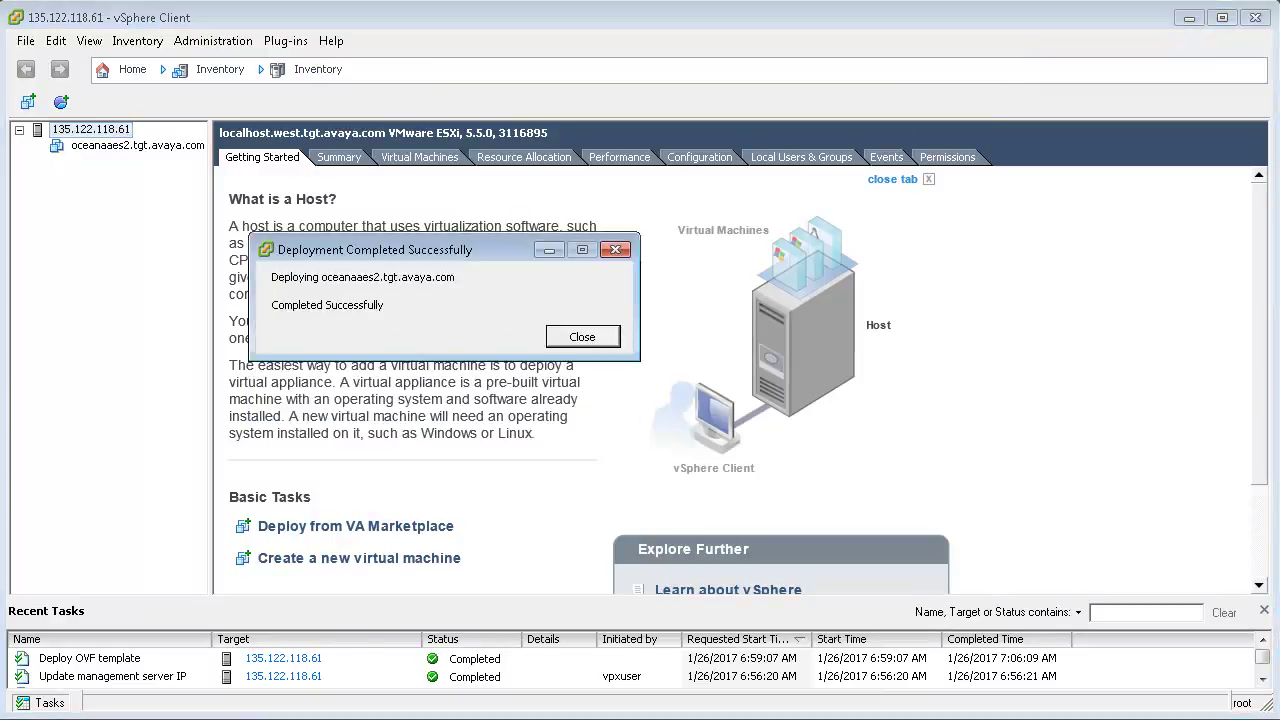
Step: Power on the oceanaaes2.tgt.avaya.com VM and open its console
click(585, 337)
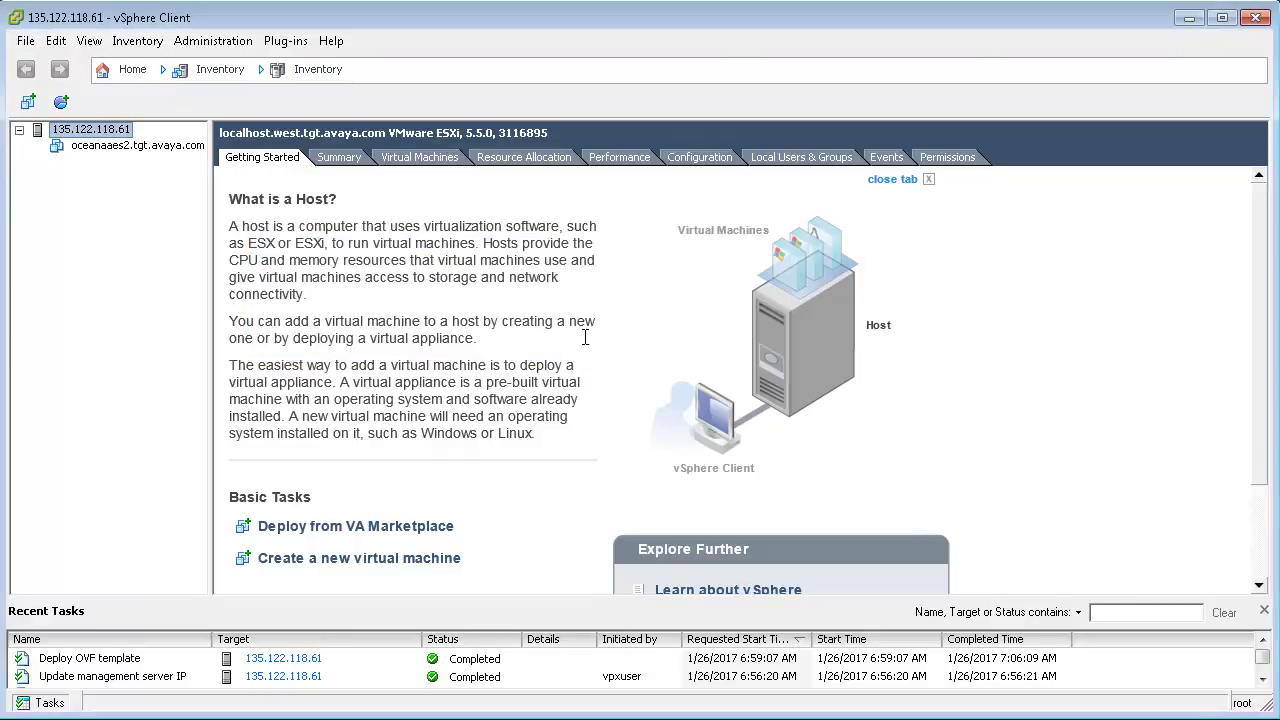
click(117, 147)
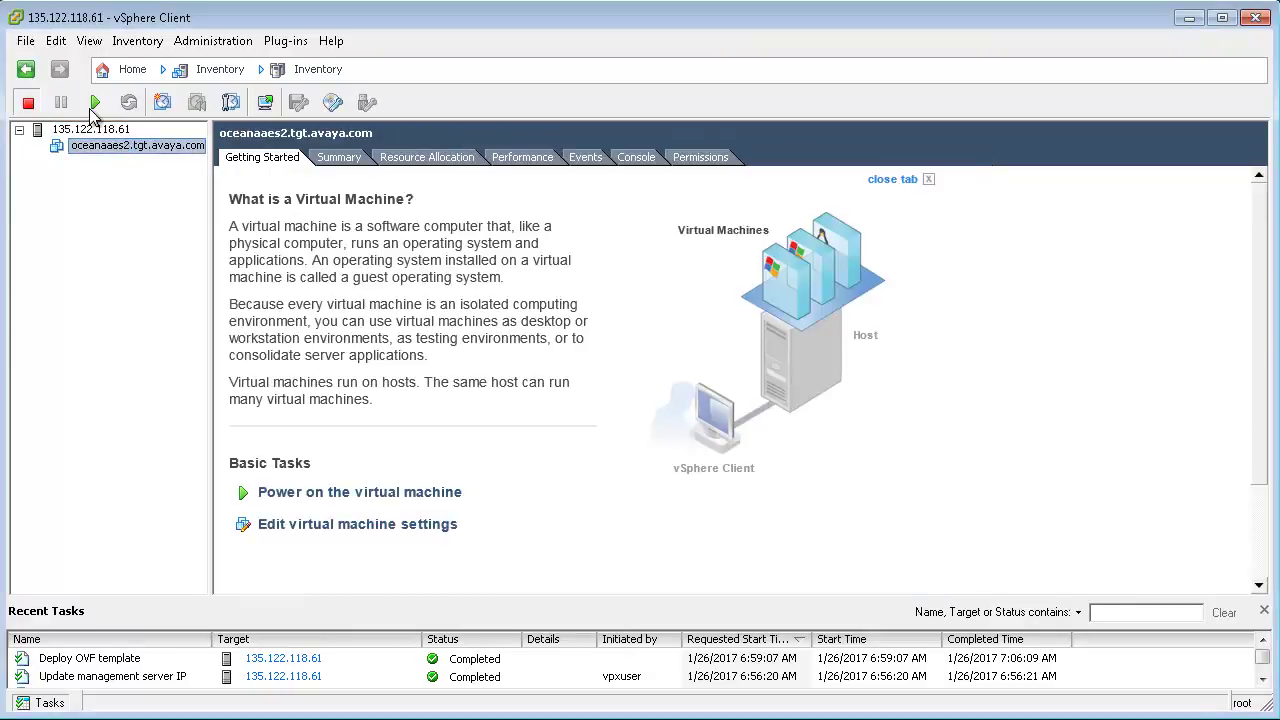
click(93, 107)
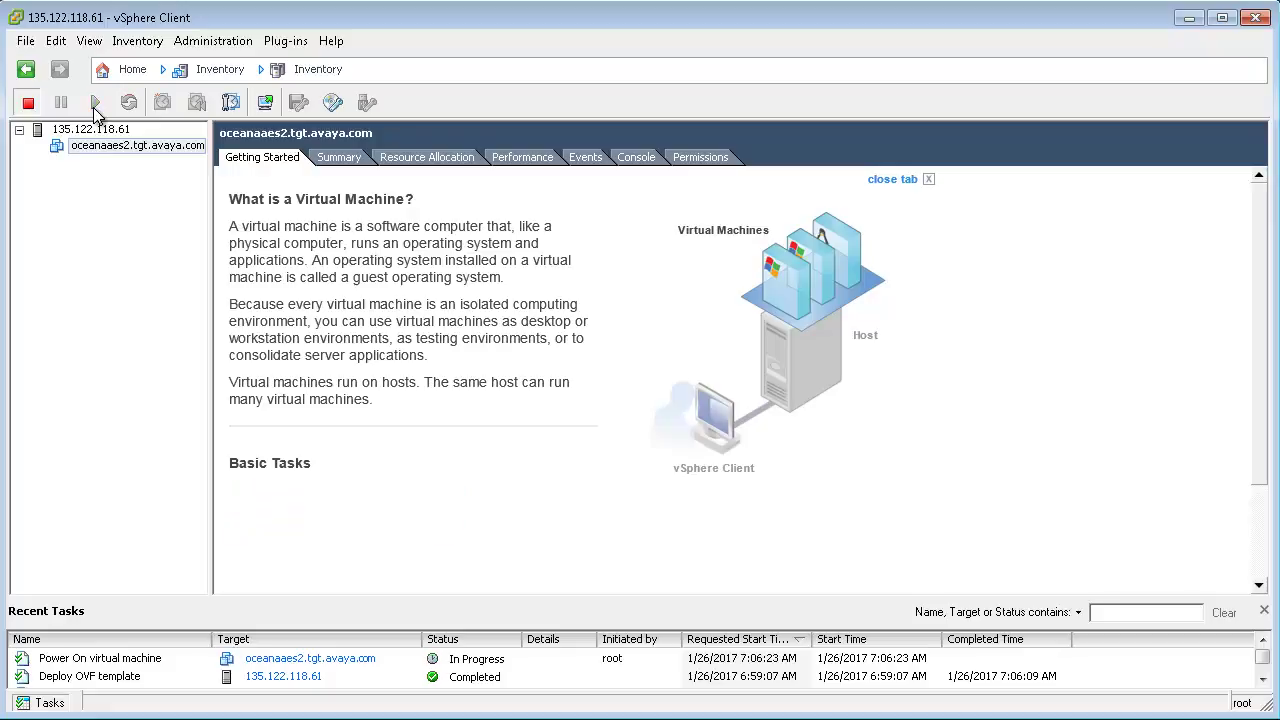
right_click(146, 150)
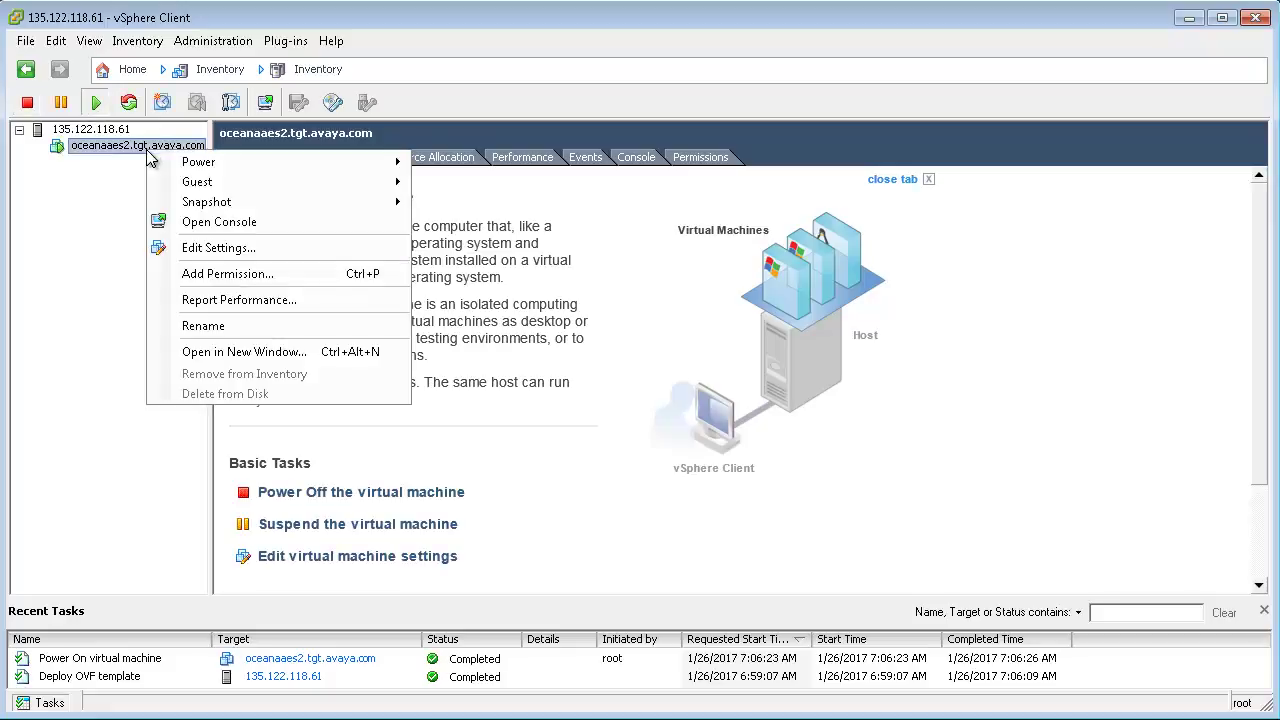
click(219, 222)
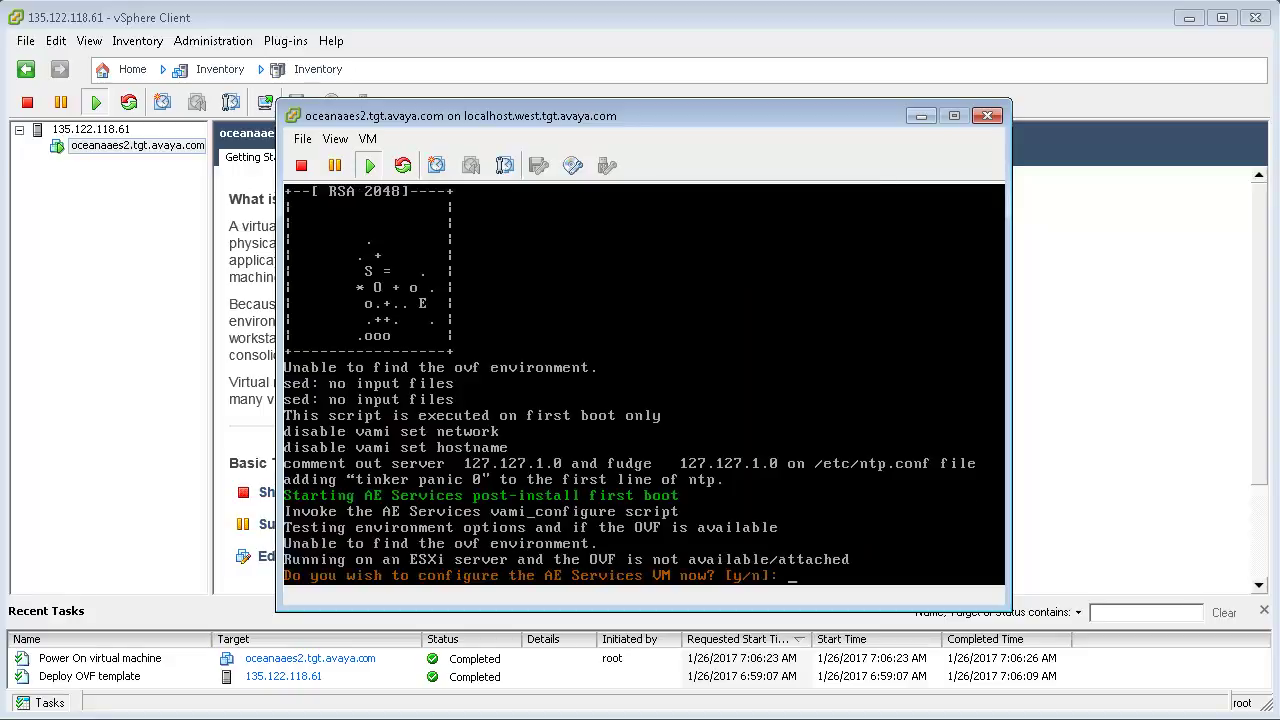
Step: Answer y to configure AE Services and begin entering the hostname 'oceanaaes'
text(y)
key(Return)
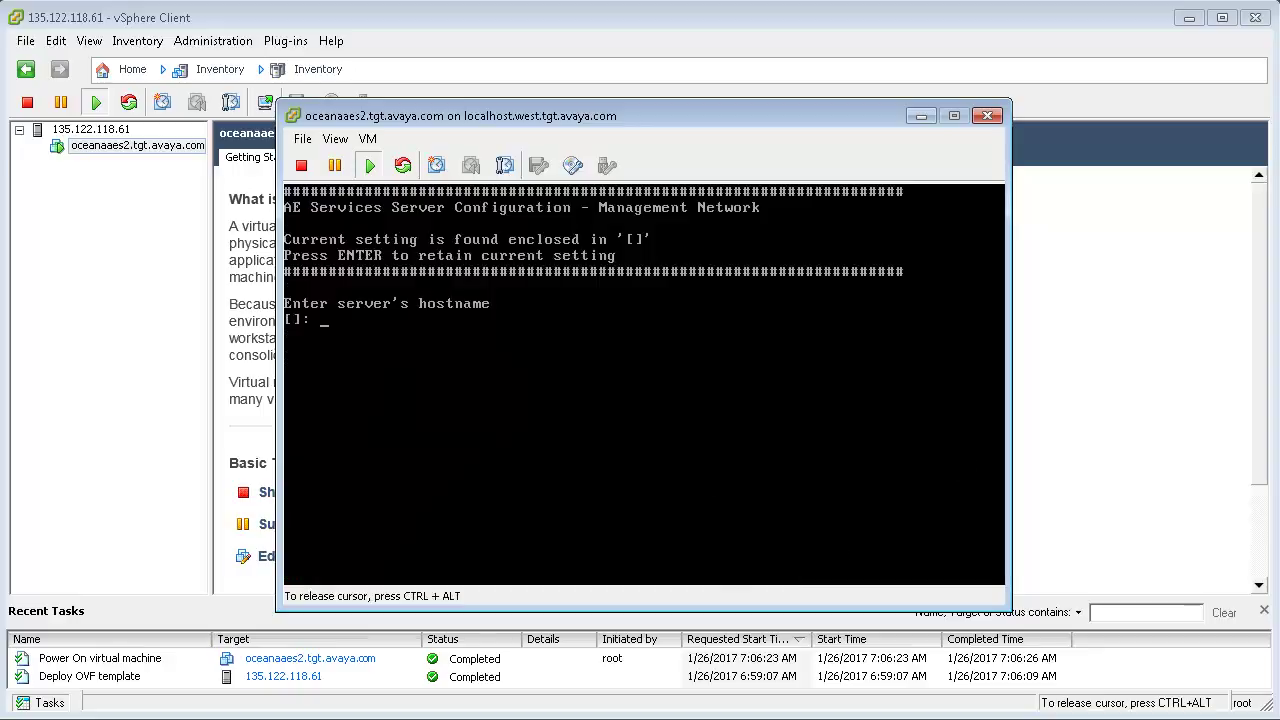
text(ocean)
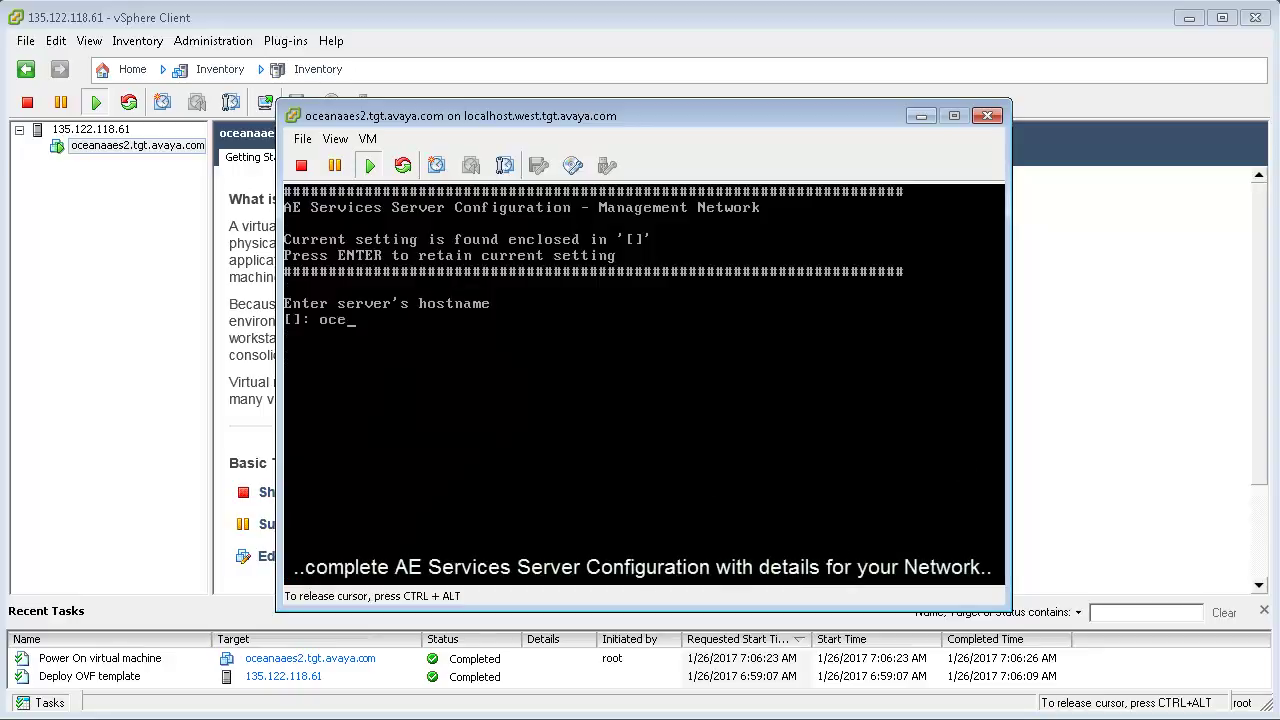
text(aaes)
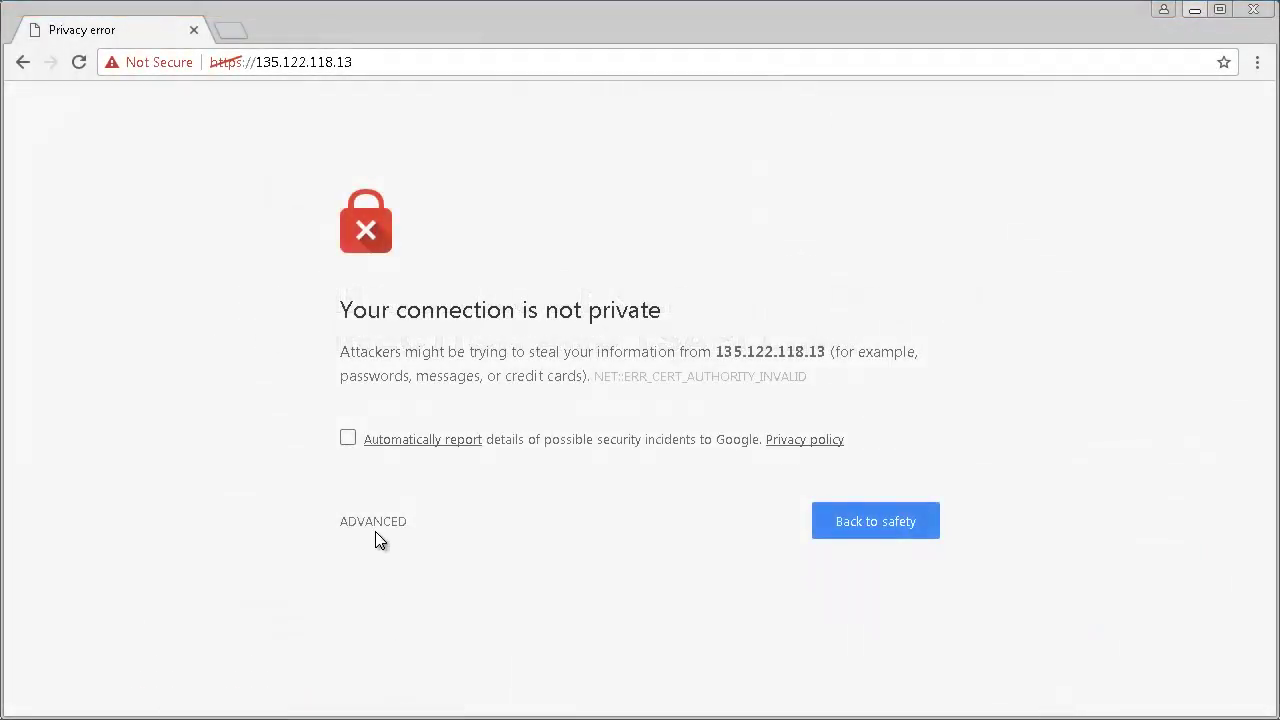
Step: Bypass the certificate warning and continue to the AES login page
click(375, 530)
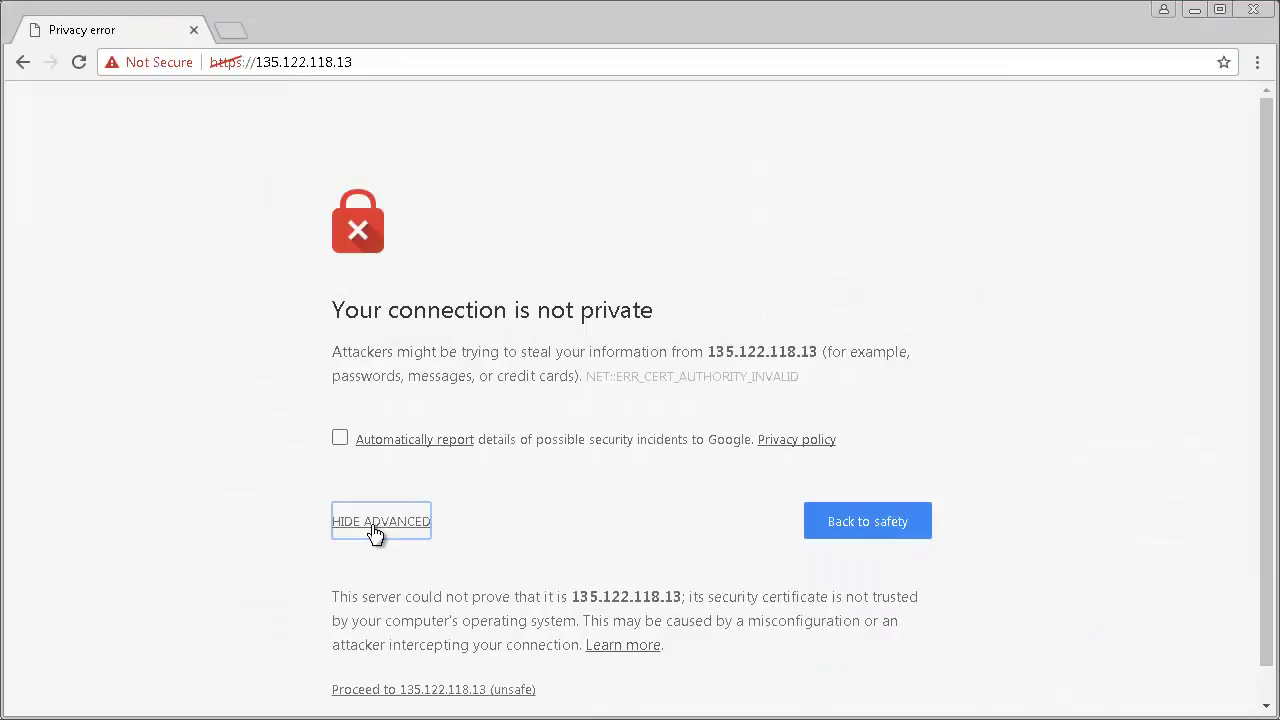
click(424, 692)
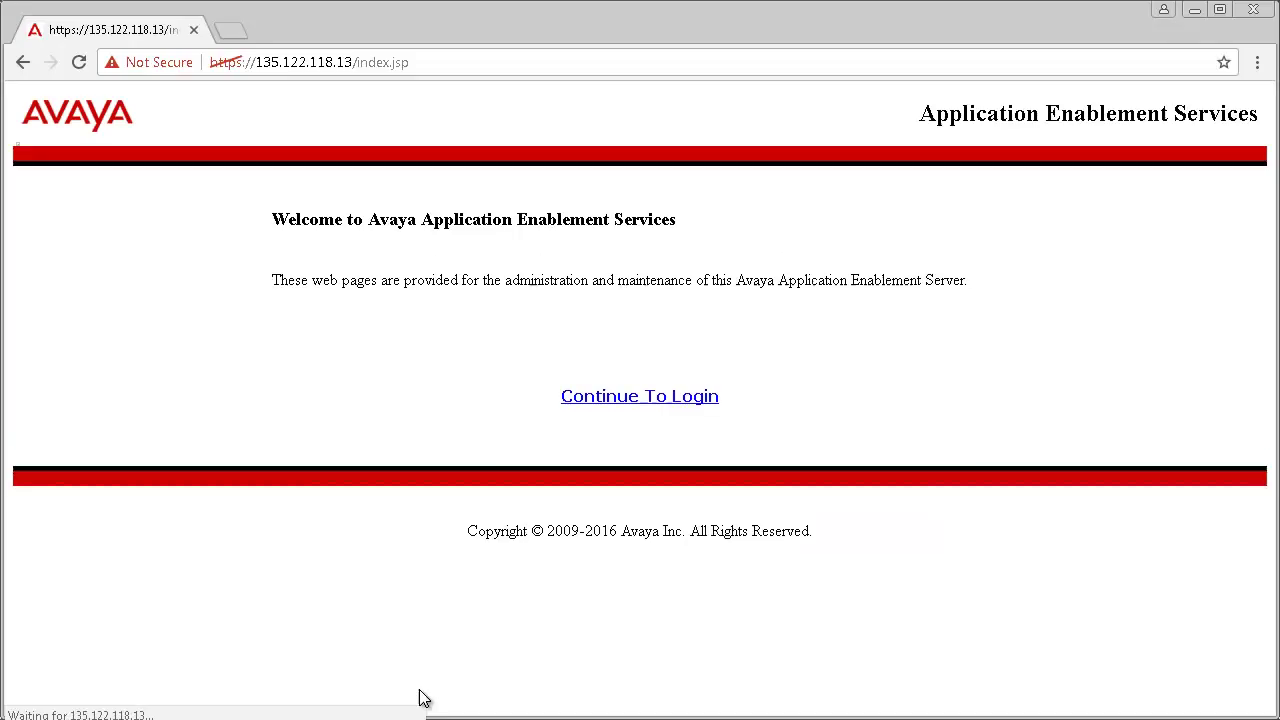
click(640, 396)
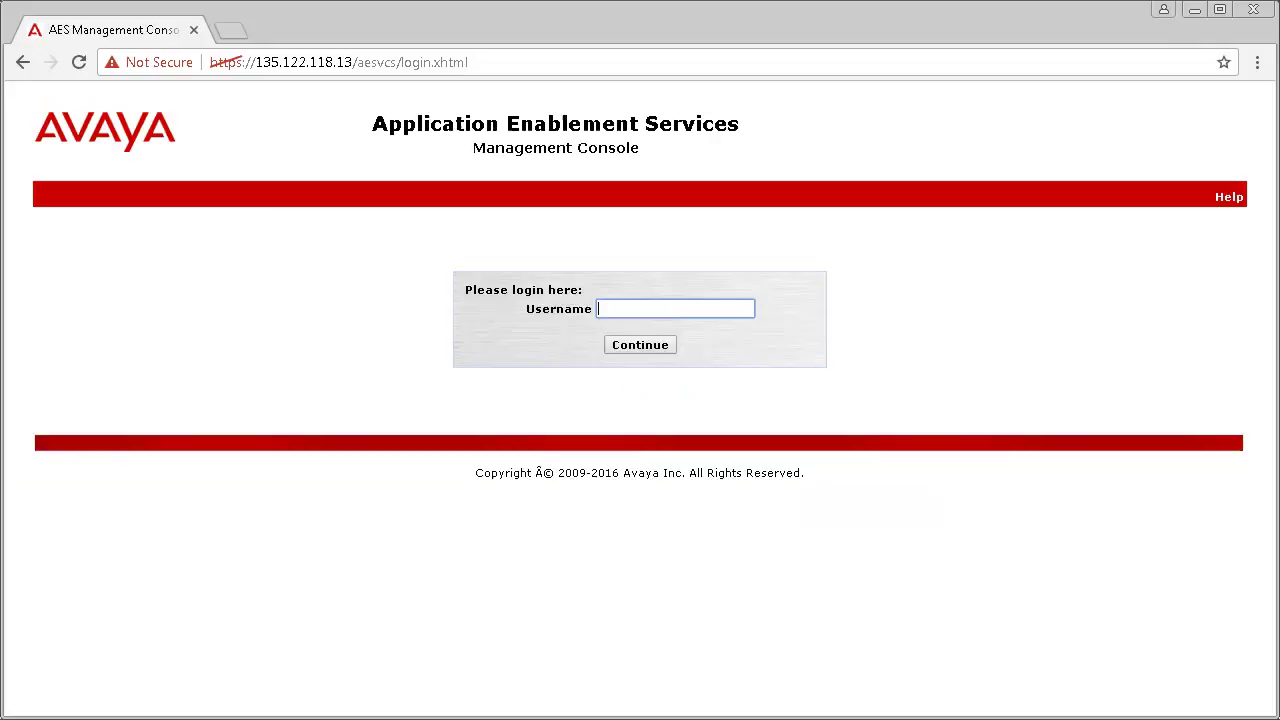
Step: Sign in with the customer account credentials, accept the licence, and acknowledge the password notice
text(cust)
key(Tab)
text(custpw)
key(Return)
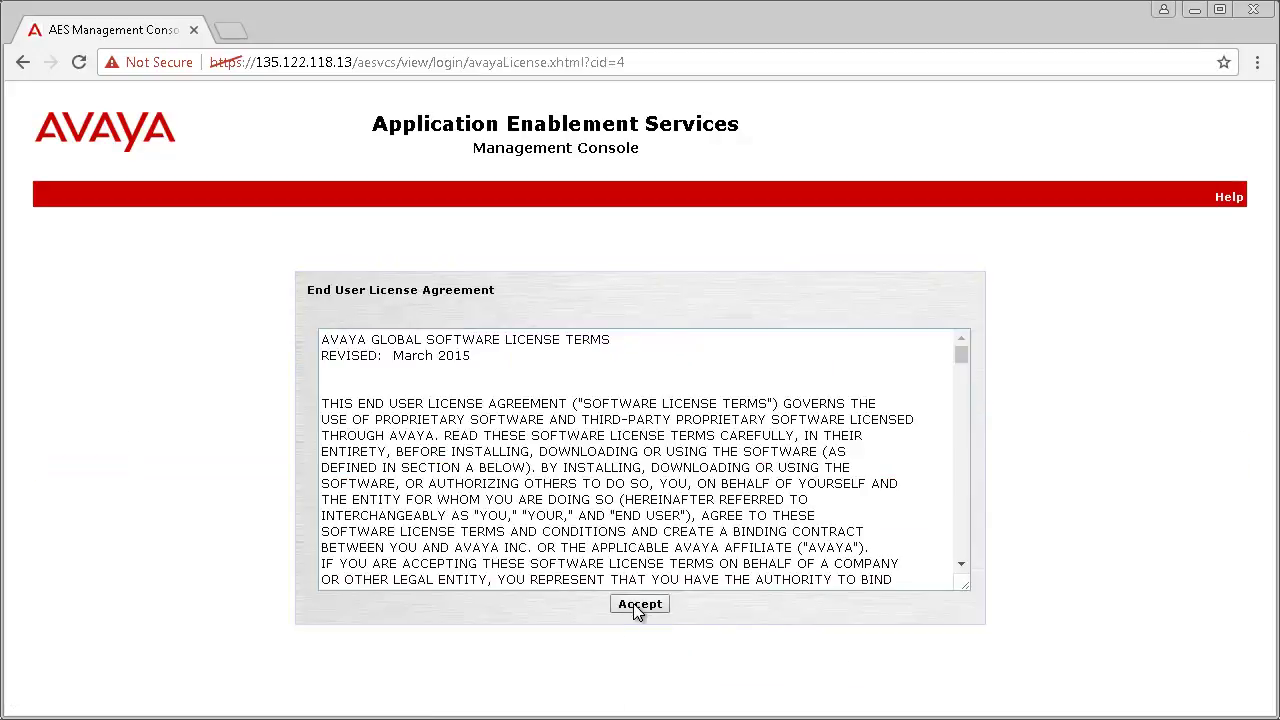
click(637, 606)
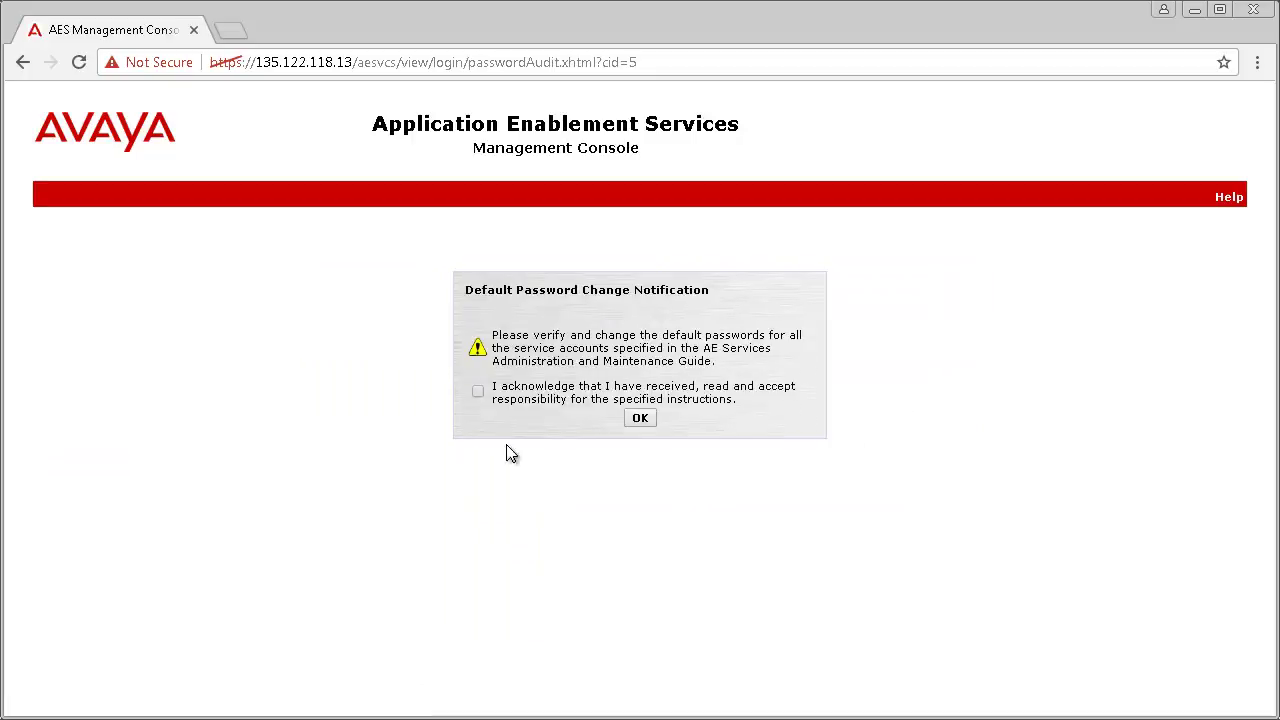
click(479, 392)
click(640, 419)
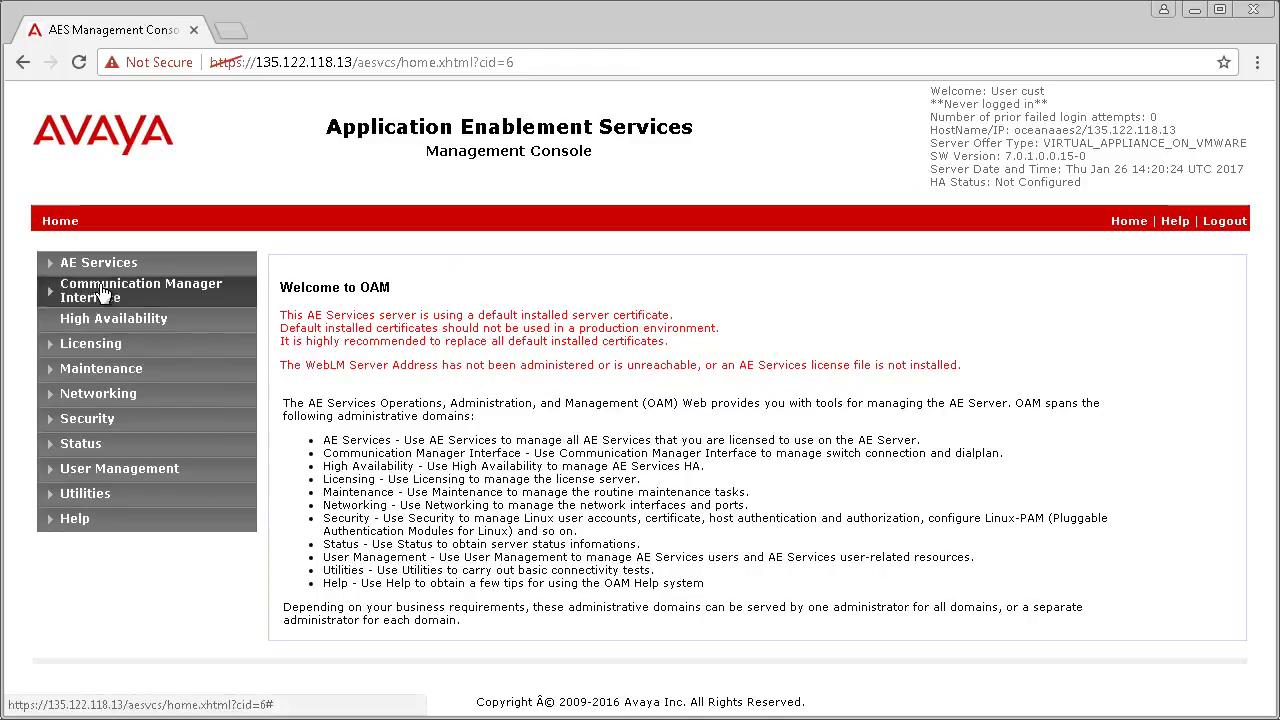
Step: Add a switch connection named oceanacm2 under Communication Manager Interface > Switch Connections
click(100, 291)
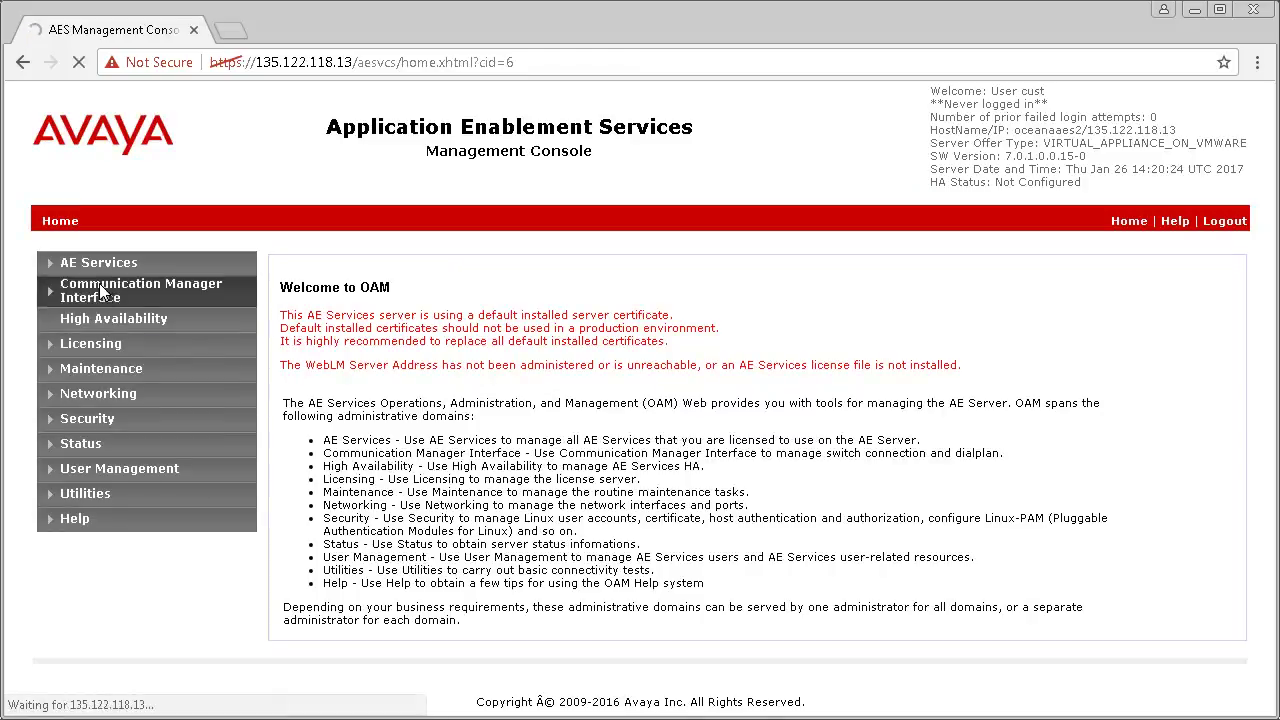
click(117, 319)
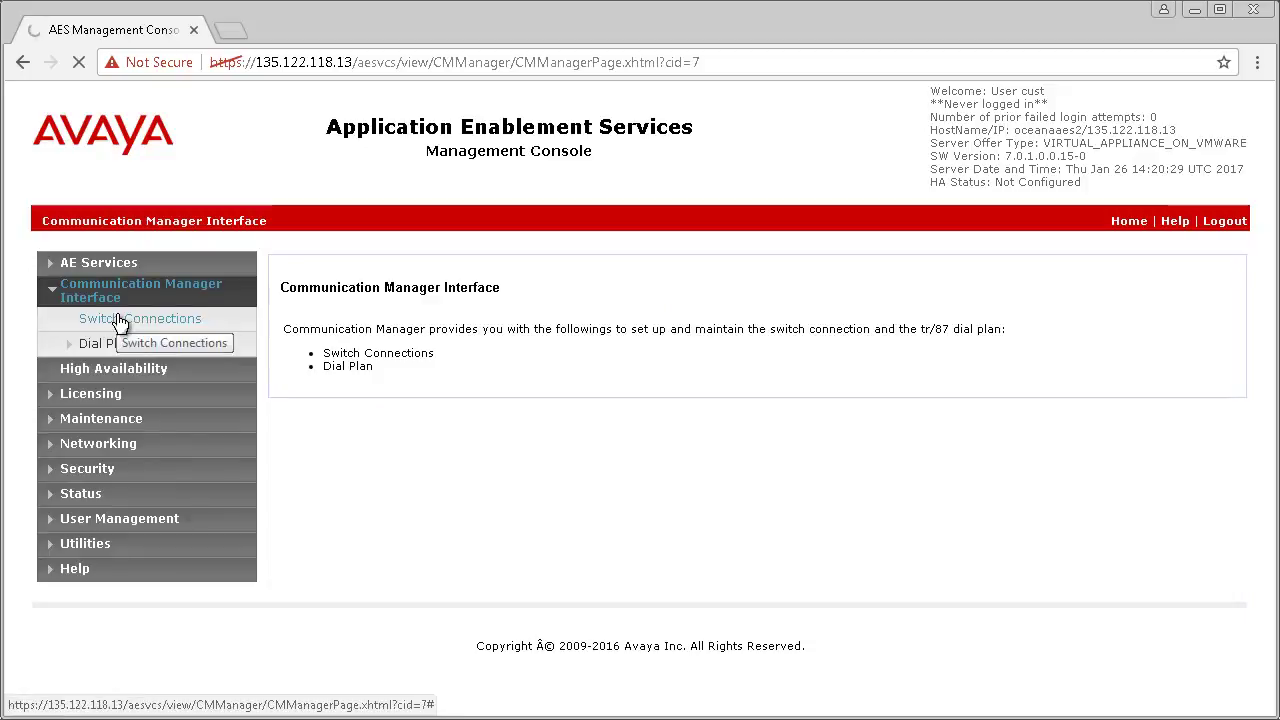
click(341, 320)
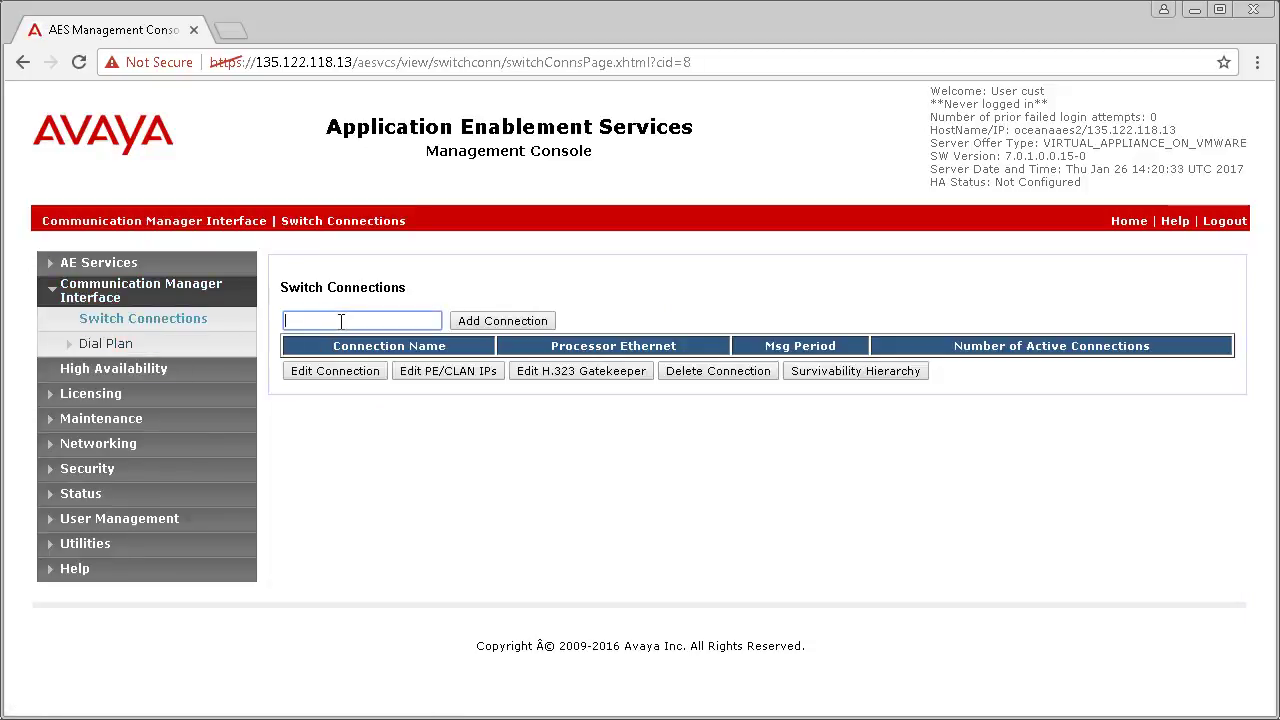
text(oceanacm2)
click(490, 321)
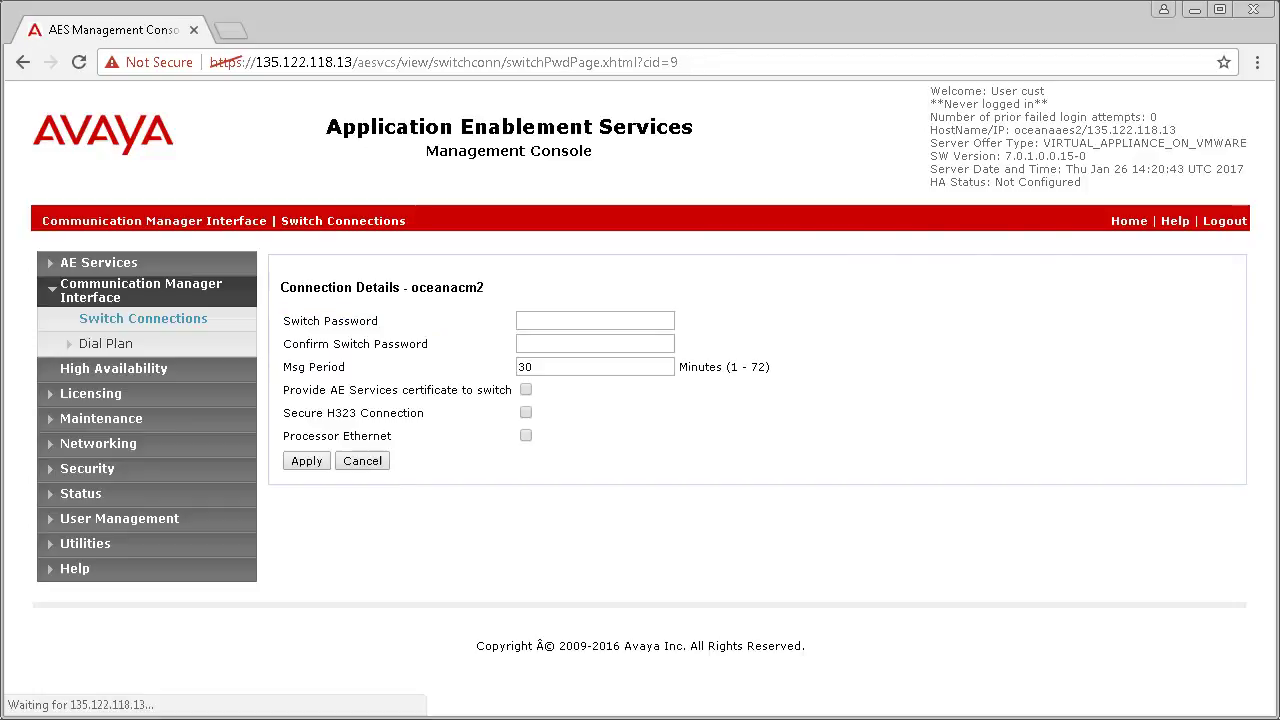
Step: Enter and confirm the switch password, enable Processor Ethernet, and apply
click(595, 320)
text(*************)
key(Tab)
text(*************)
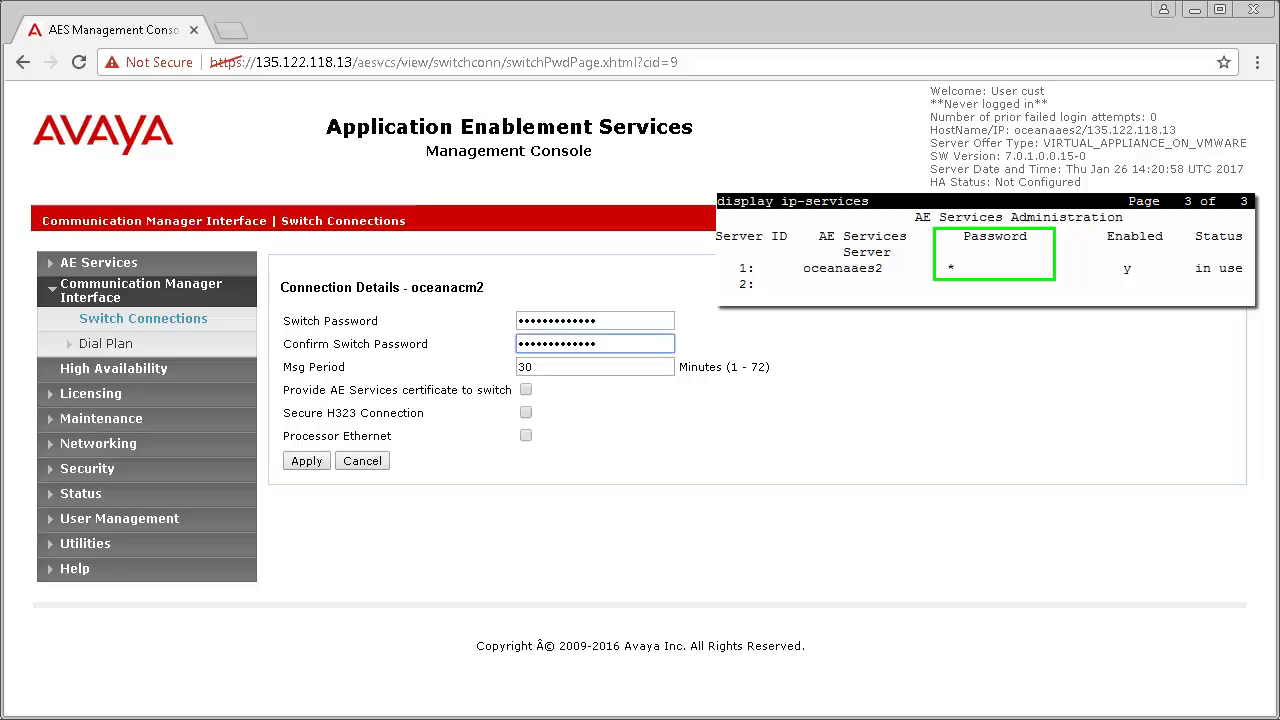
click(525, 436)
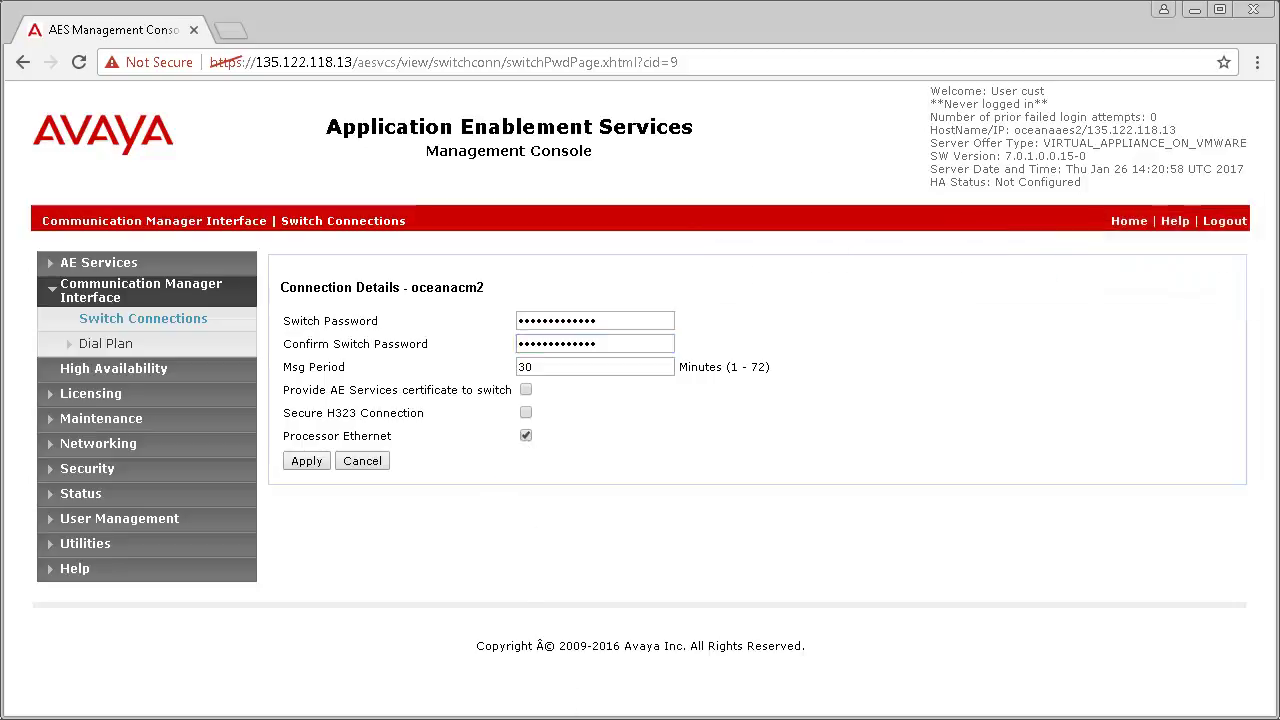
click(306, 460)
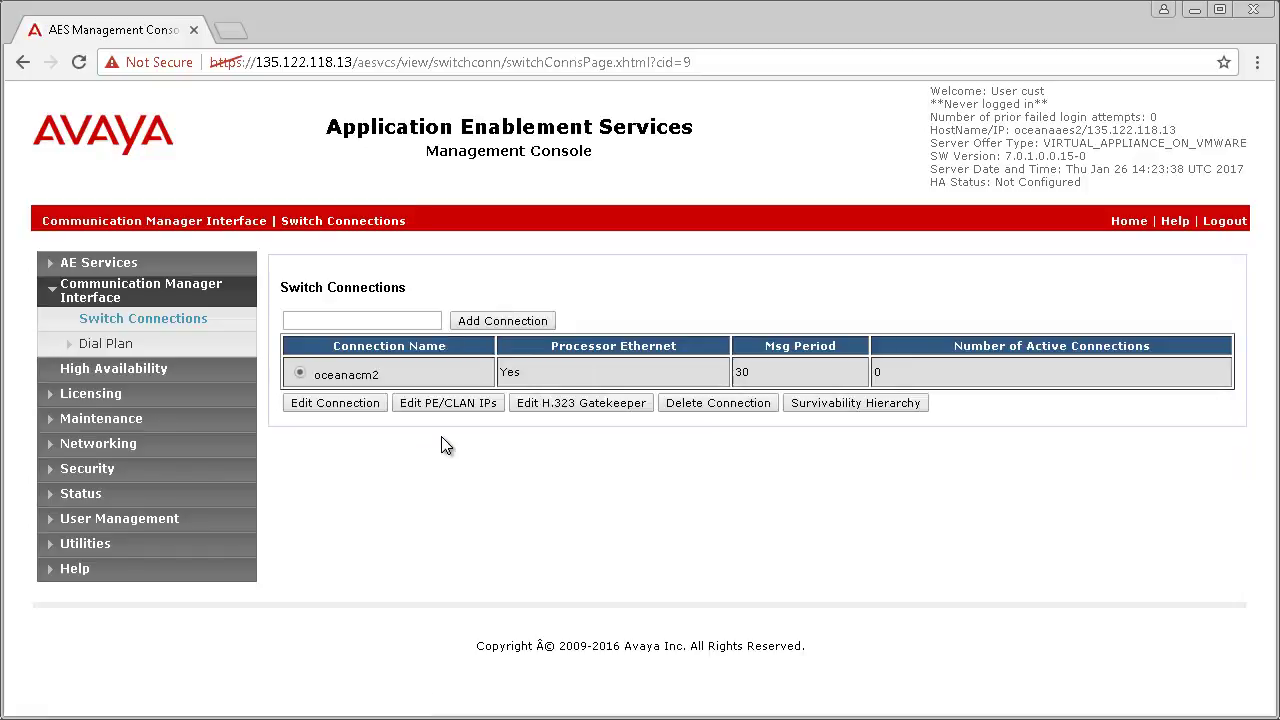
Step: Add 135.122.118.17 as oceanacm2's Processor Ethernet IP under Edit PE/CLAN IPs
click(448, 403)
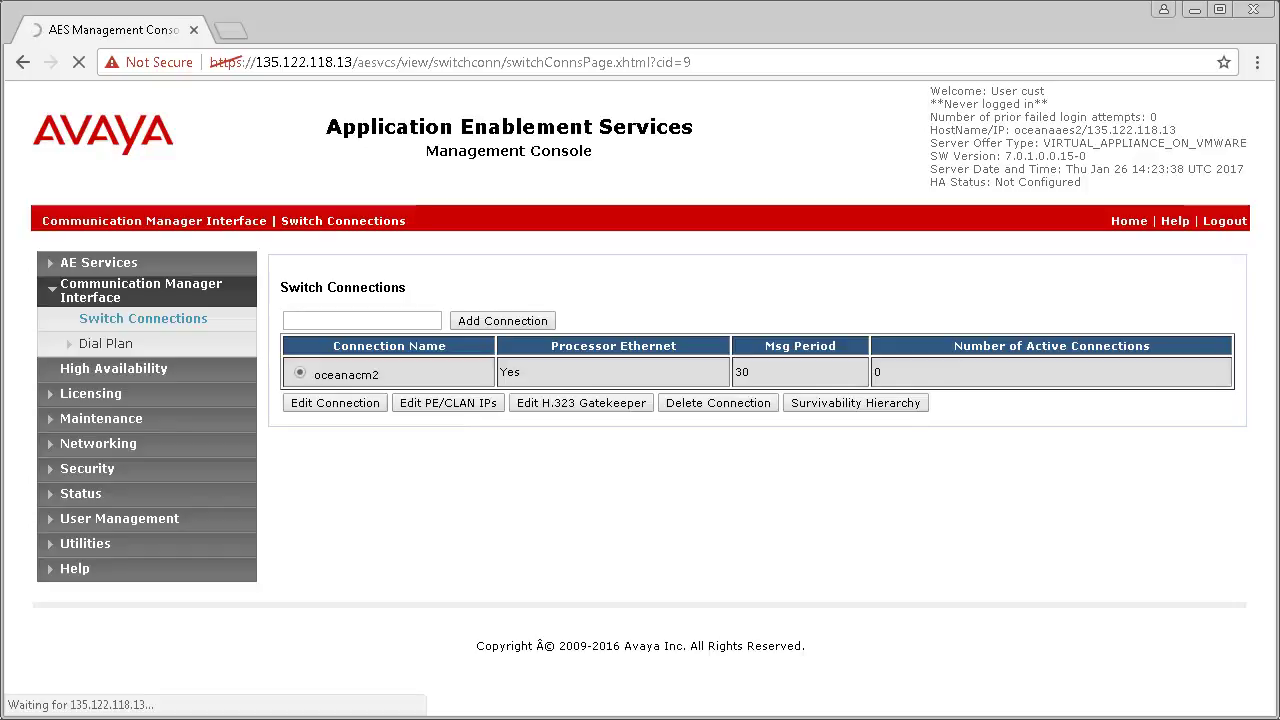
text(135.122.118.)
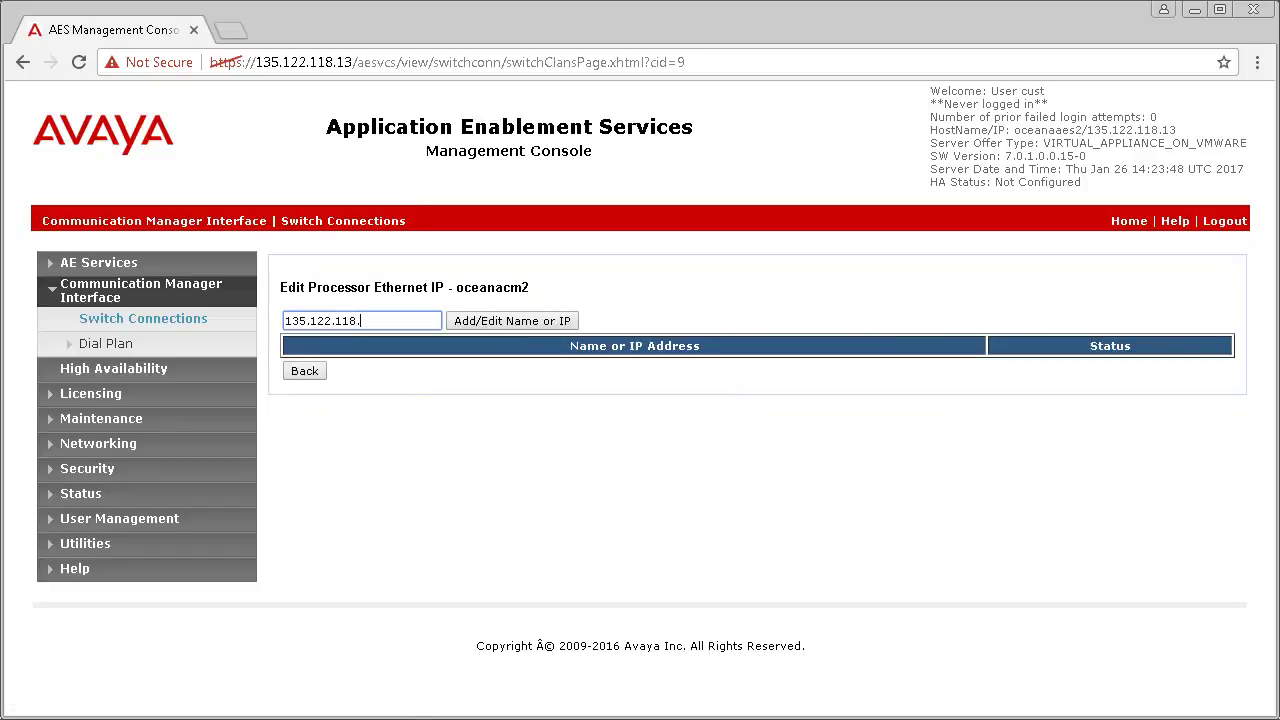
text(17)
click(474, 321)
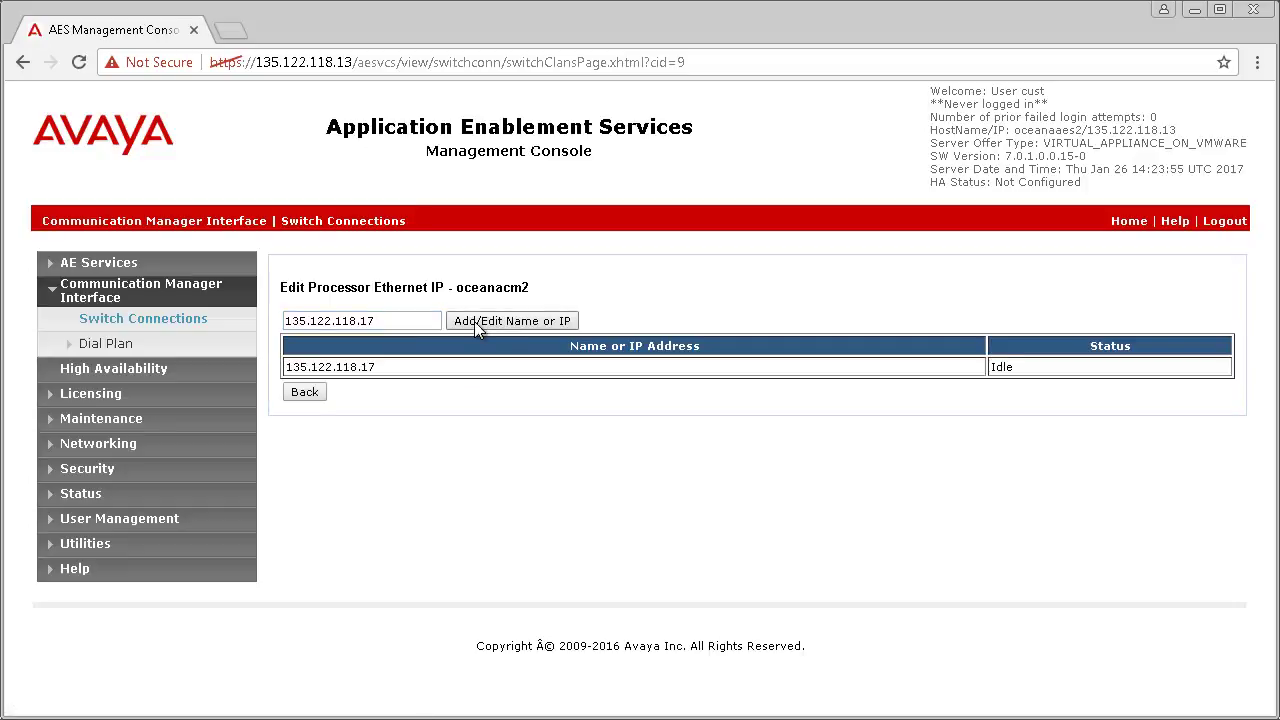
Step: Add a new TSAPI link on switch connection oceanacm2
click(88, 261)
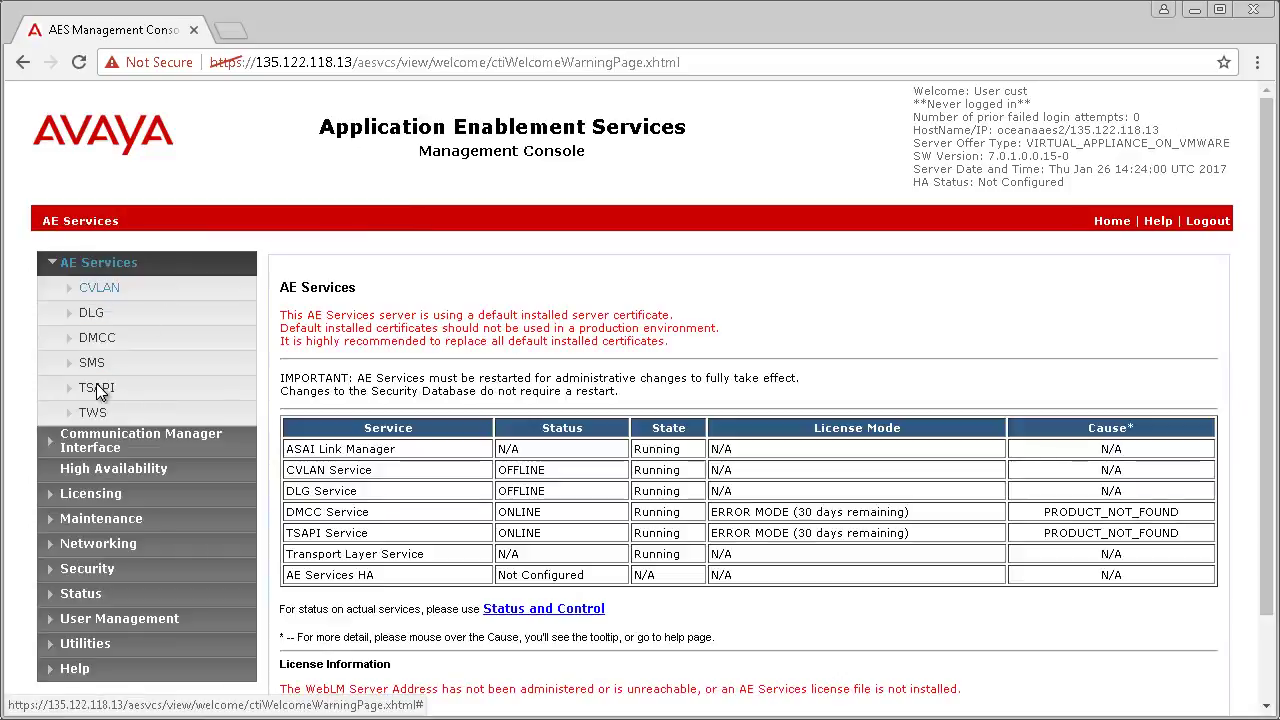
click(98, 389)
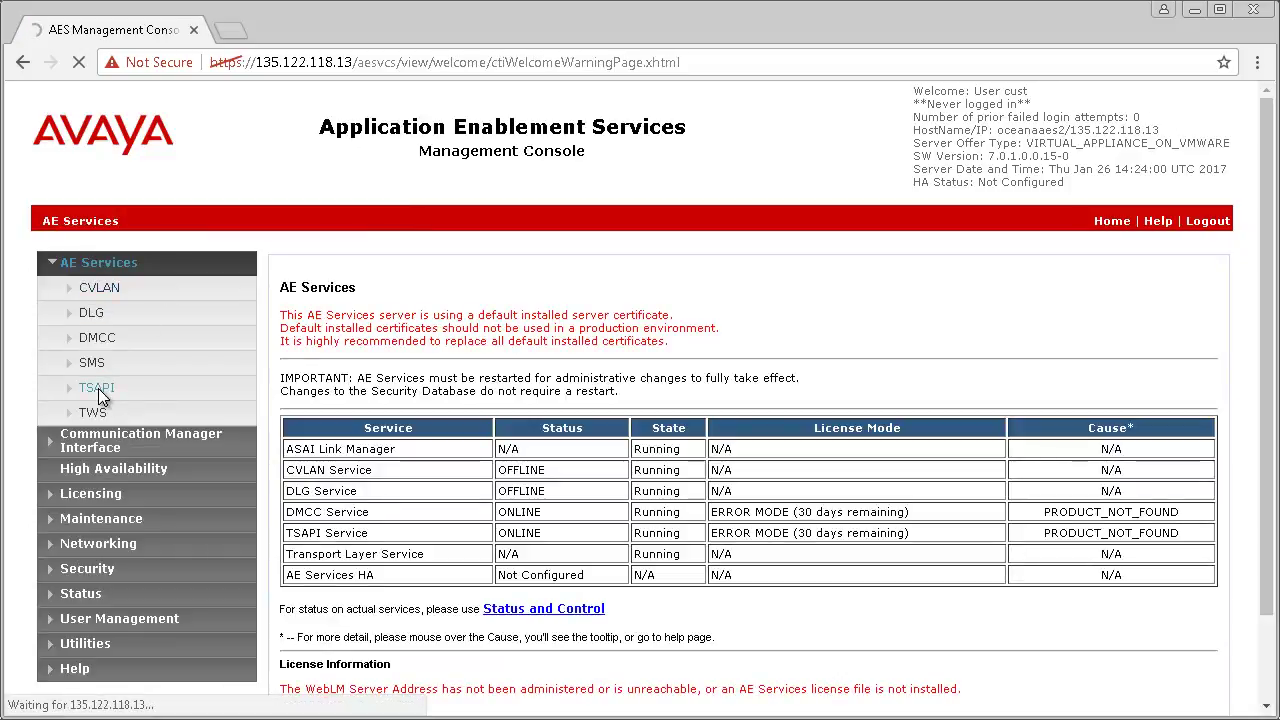
click(116, 416)
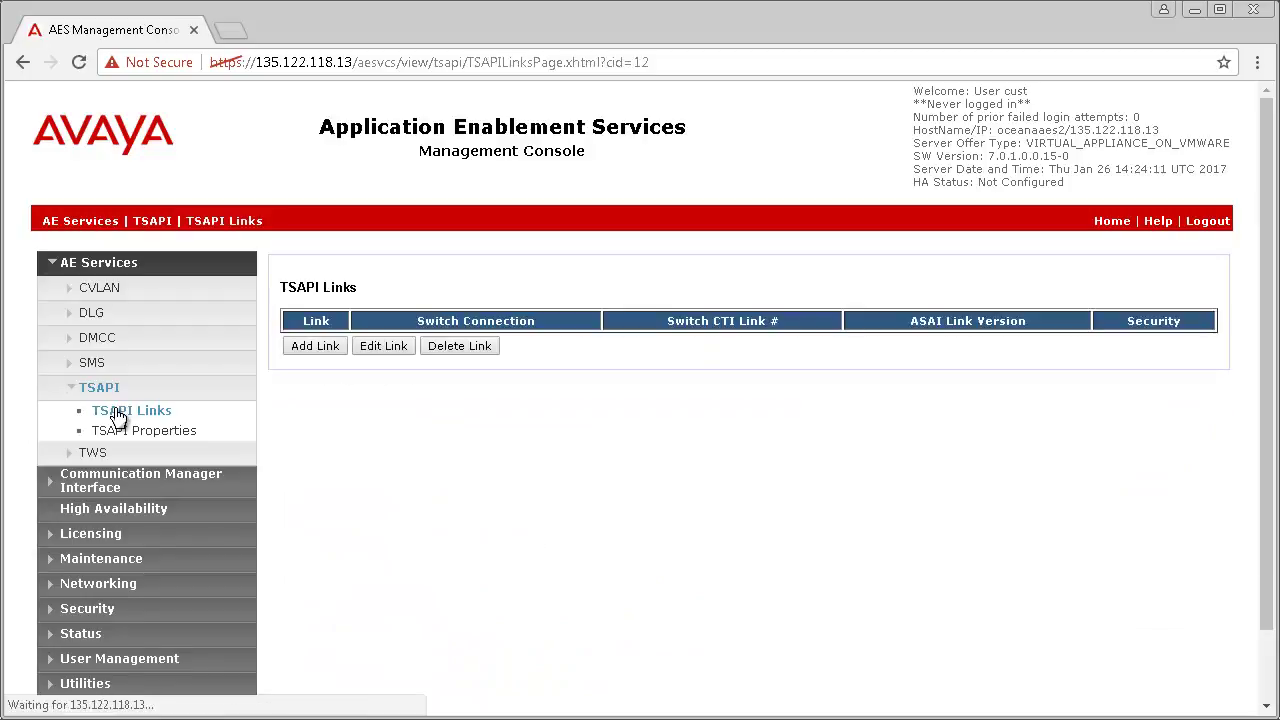
click(314, 346)
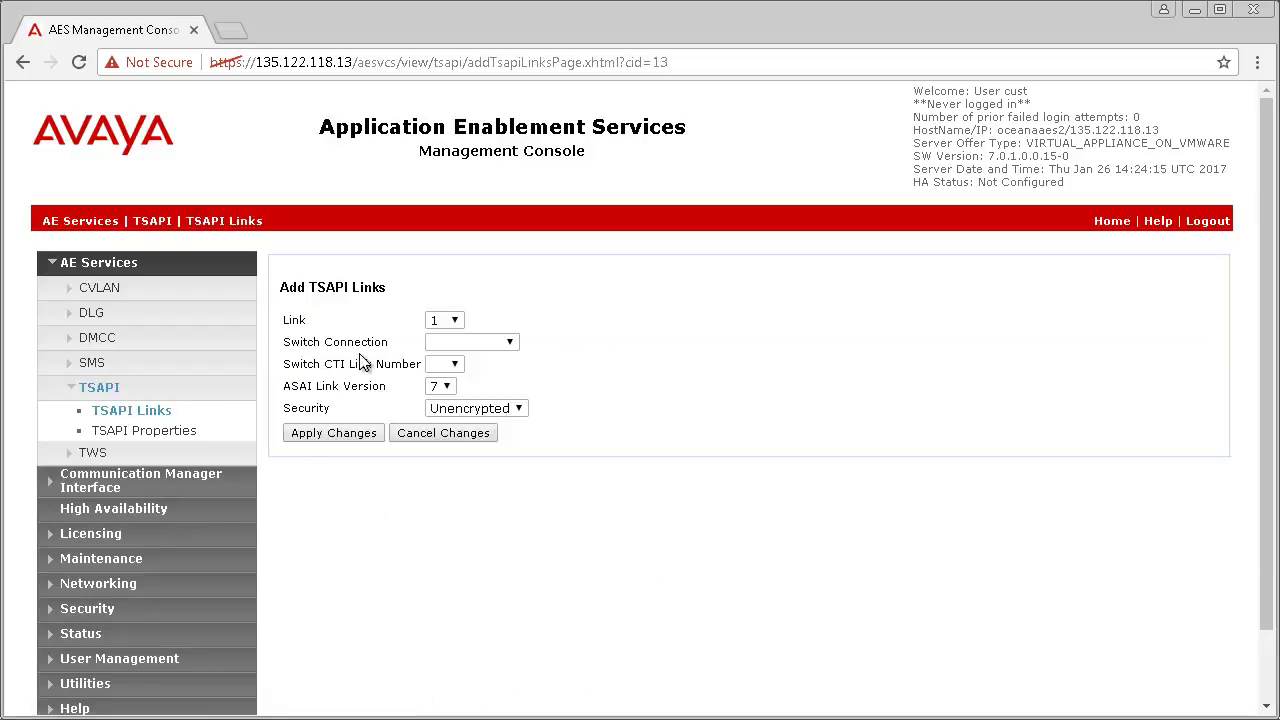
click(511, 344)
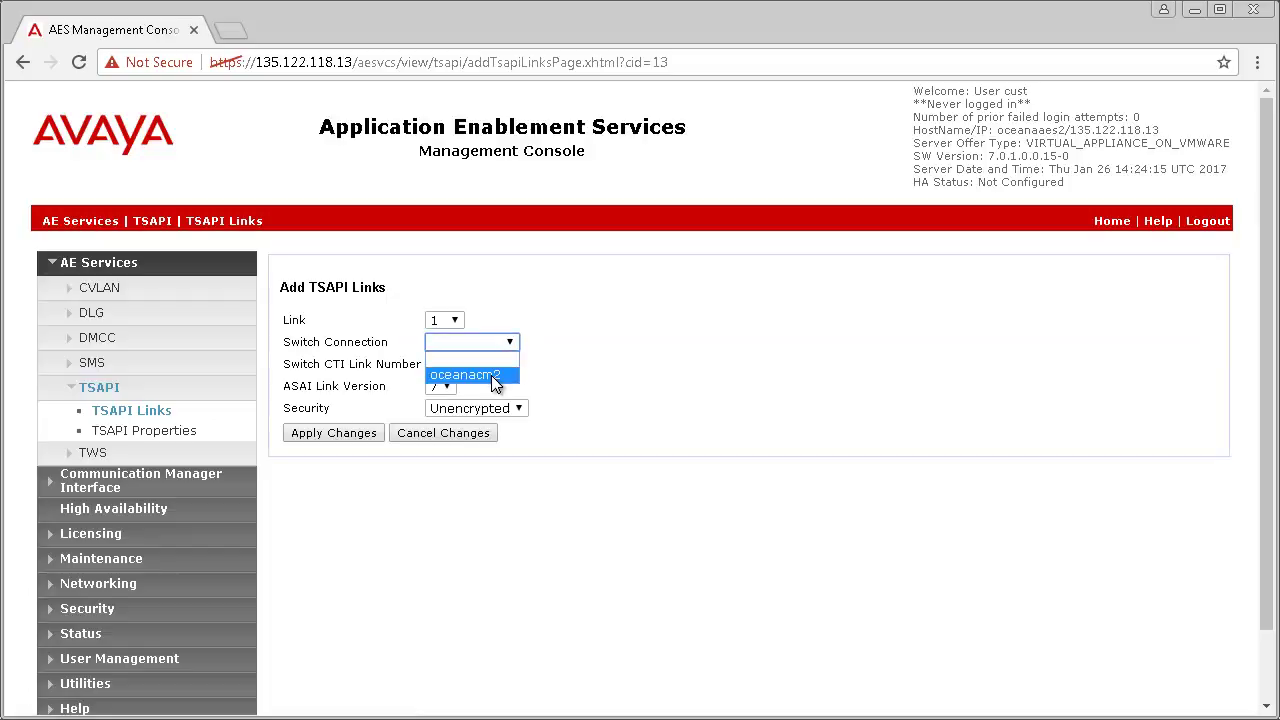
click(491, 375)
Step: Set CTI link 1, ASAI version 7 and security Both, then apply the link
click(449, 368)
click(438, 391)
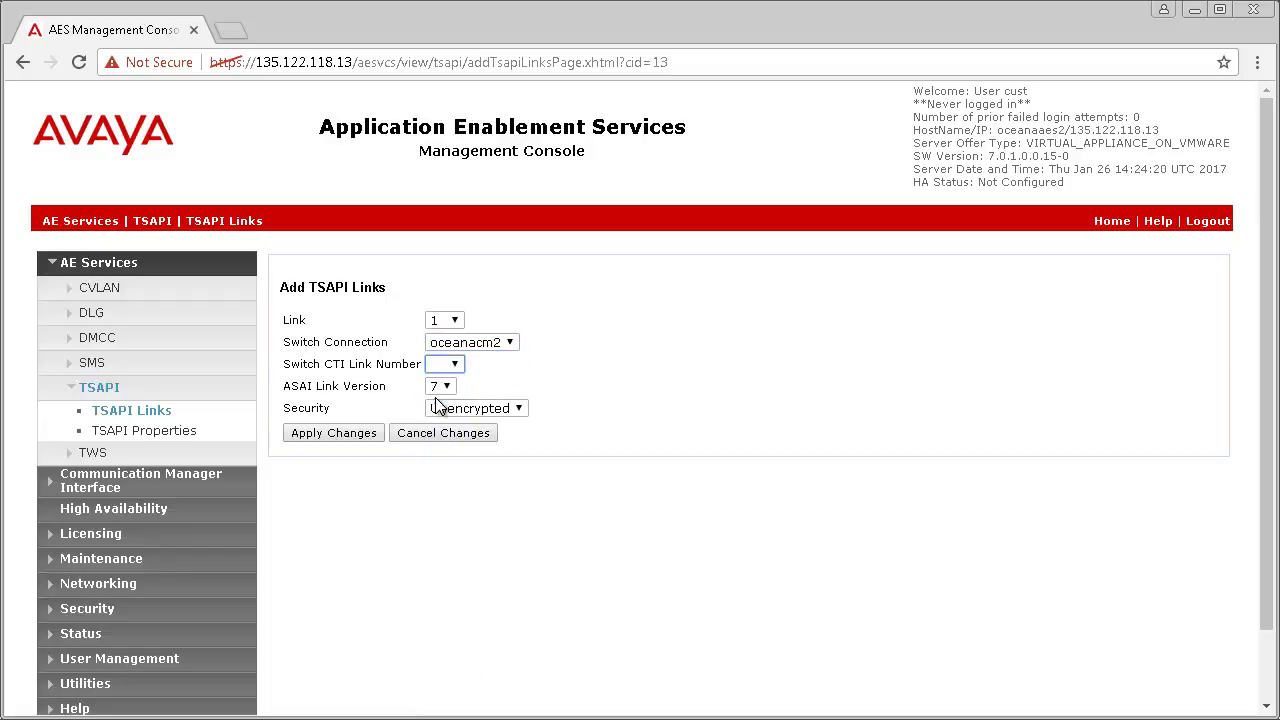
click(442, 387)
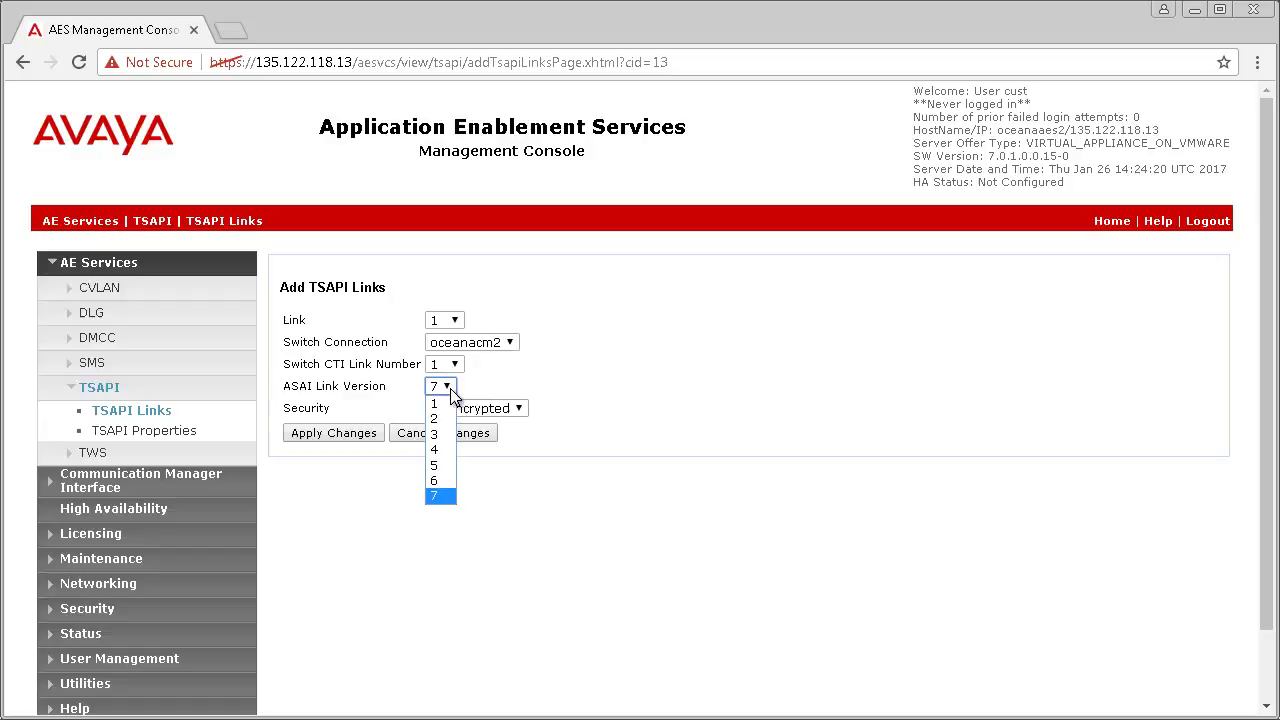
click(437, 496)
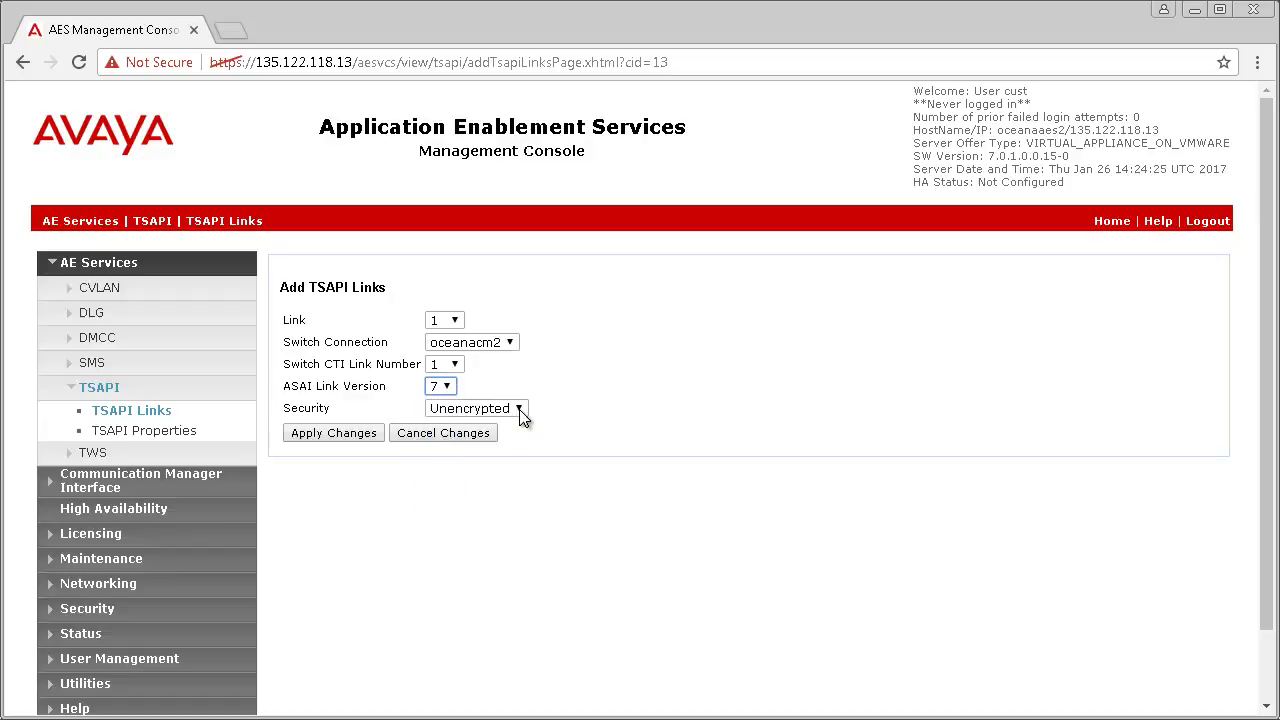
click(520, 410)
click(486, 452)
click(337, 437)
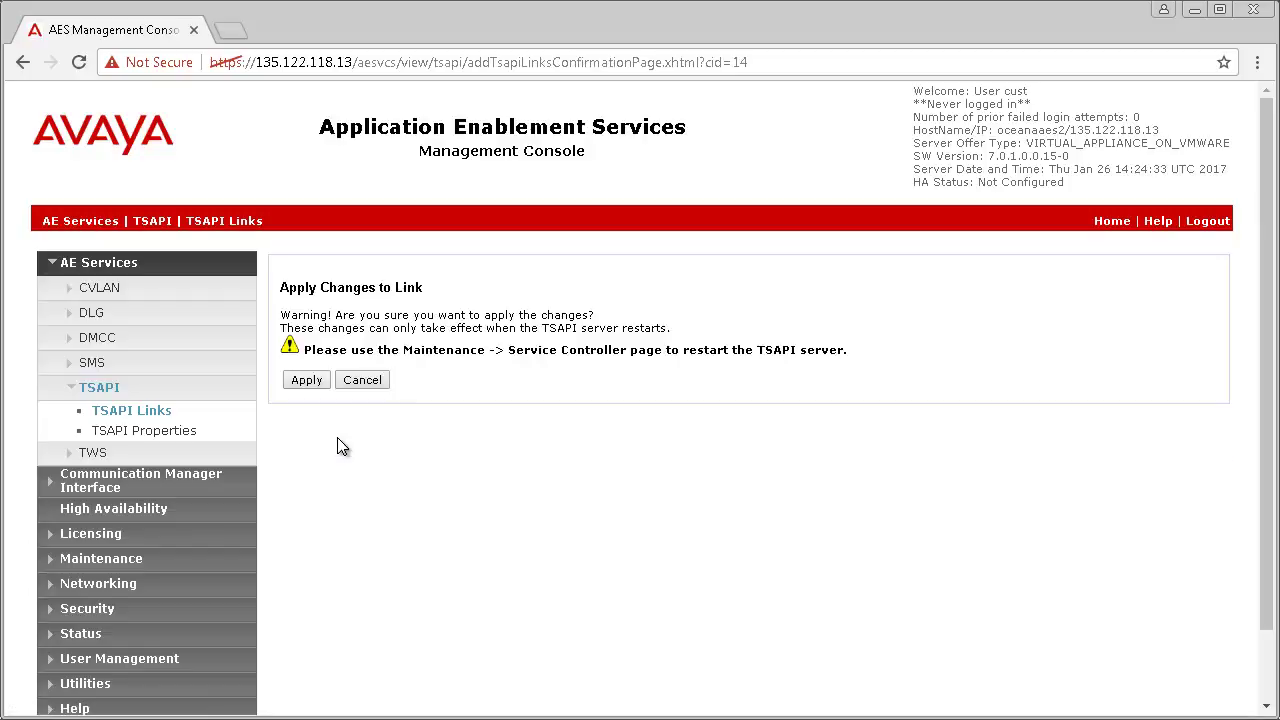
click(305, 381)
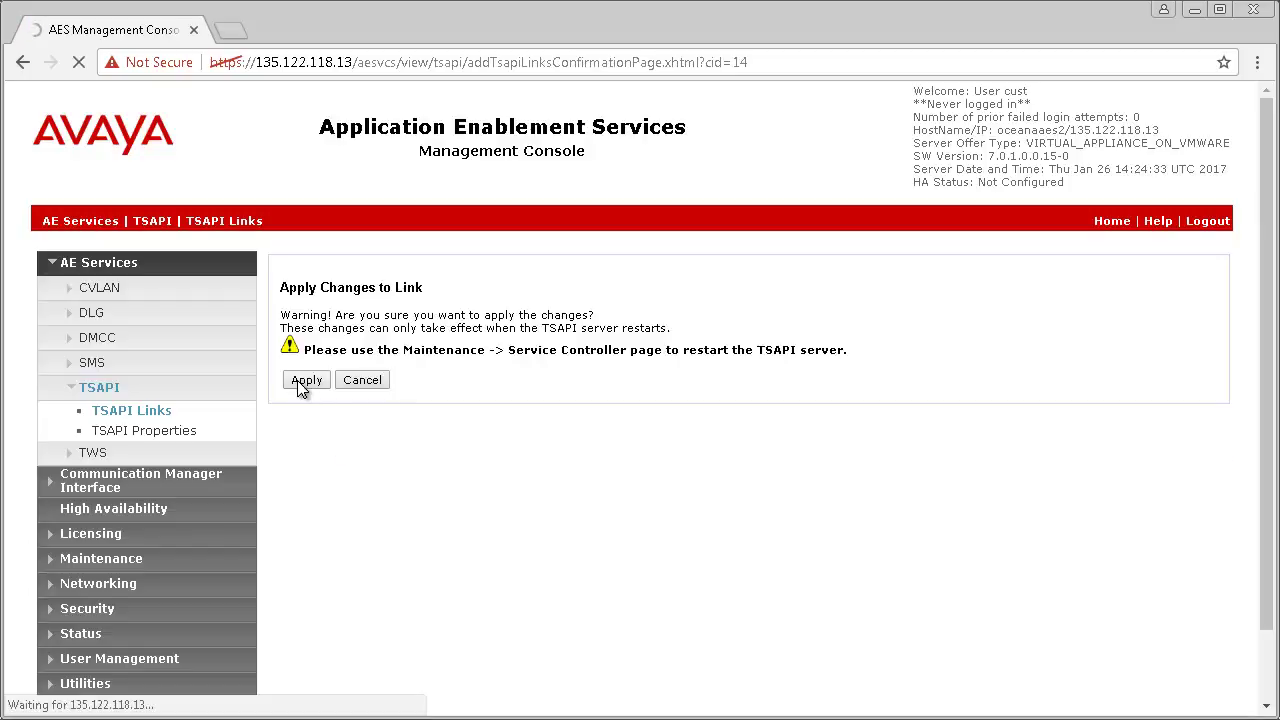
Step: Set the WebLM server address to 135.122.118.14, port 52233, and apply
click(97, 536)
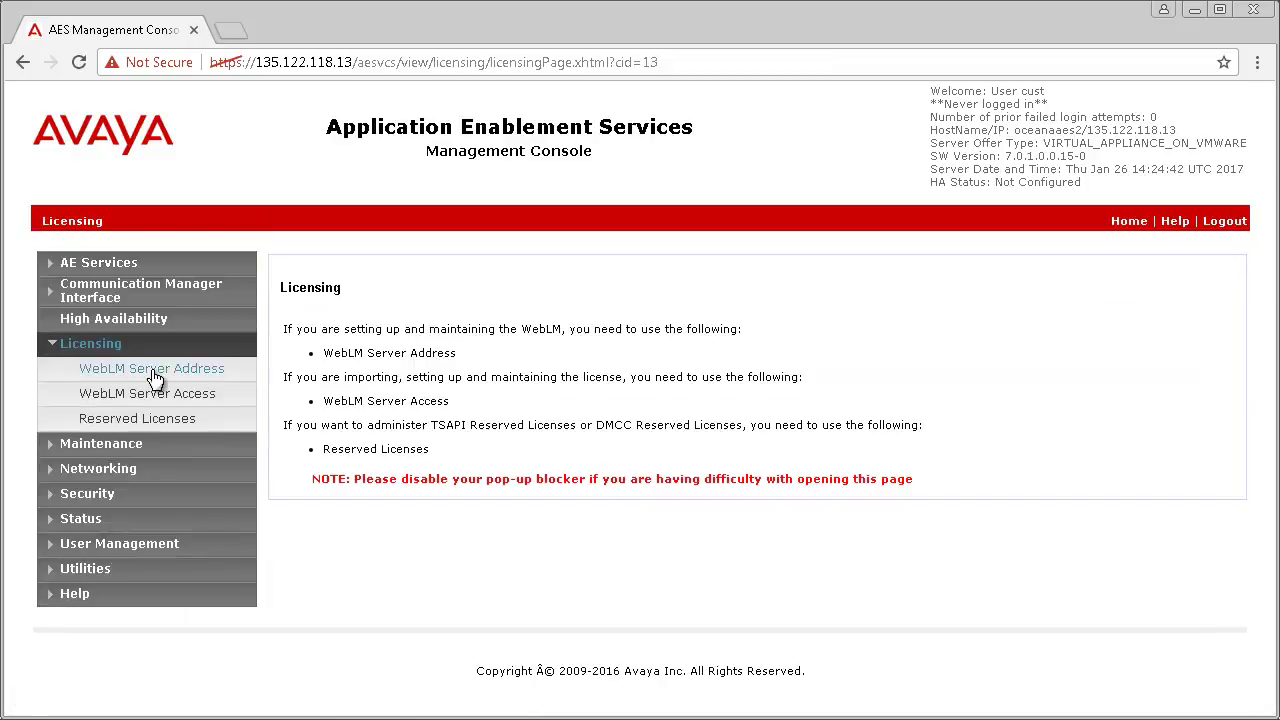
click(152, 368)
click(519, 321)
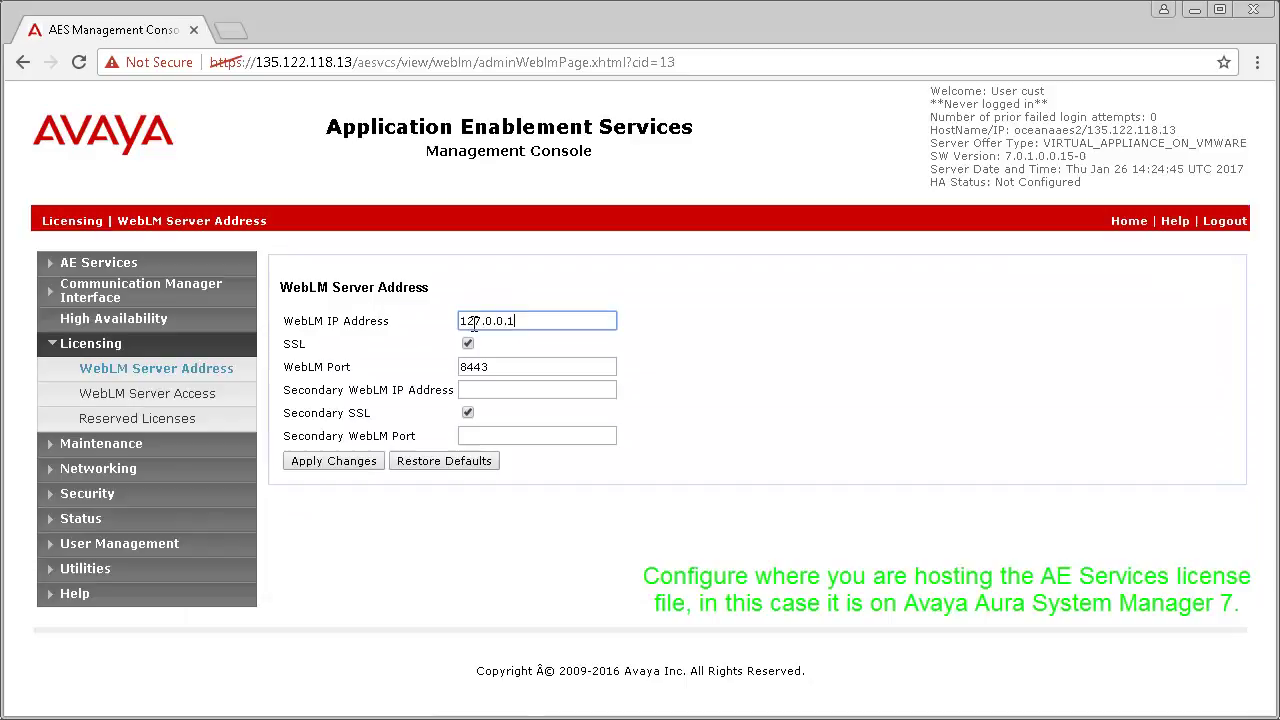
double_click(474, 322)
text(135.122.118.14)
key(Tab)
text(52233)
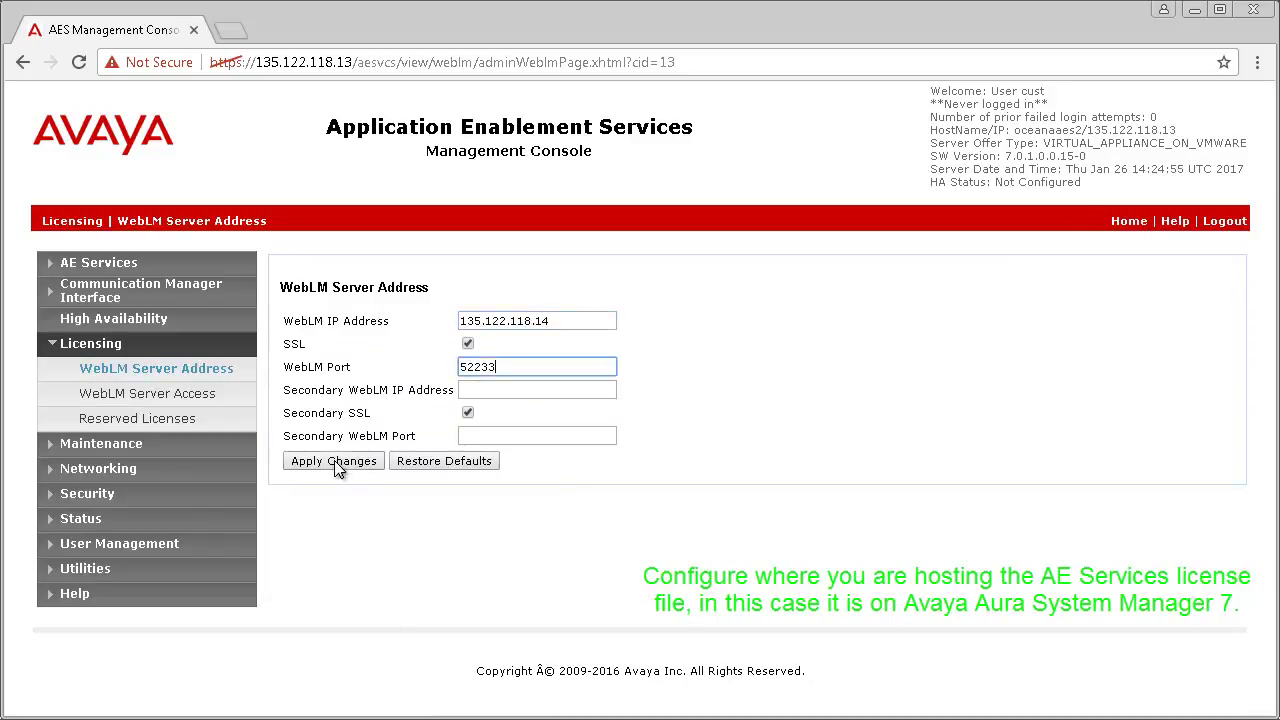
click(343, 466)
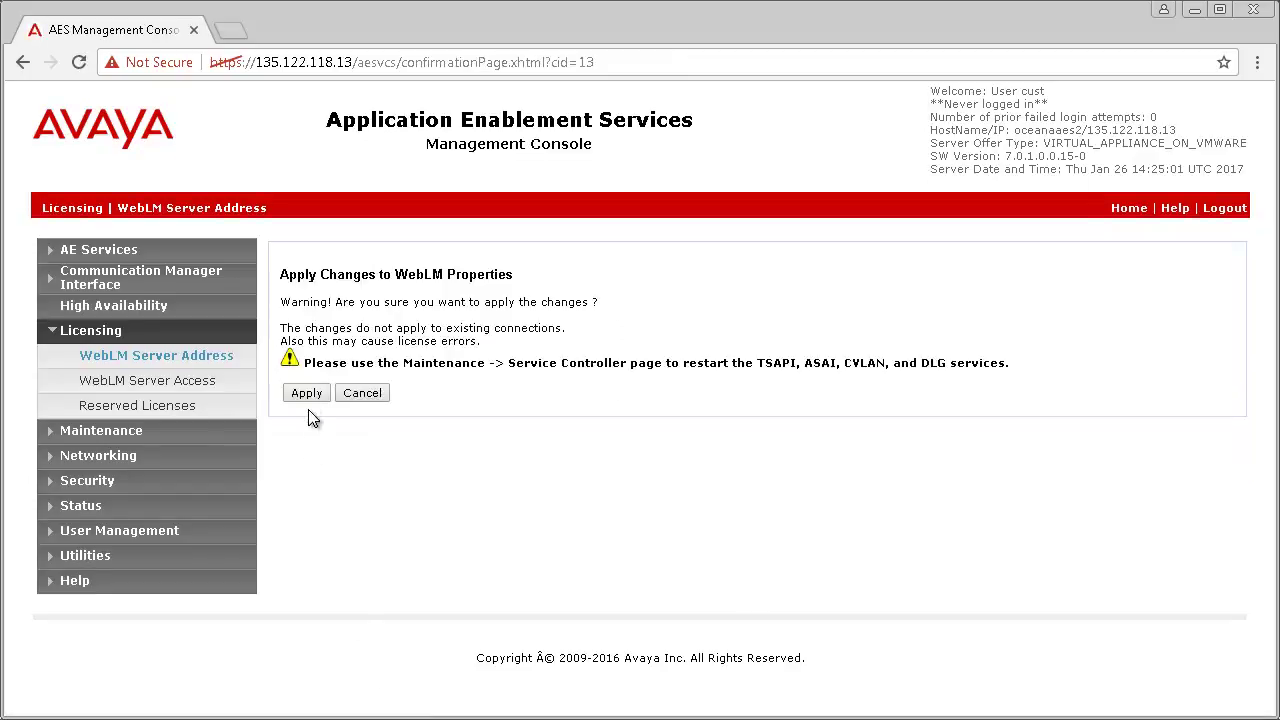
click(303, 396)
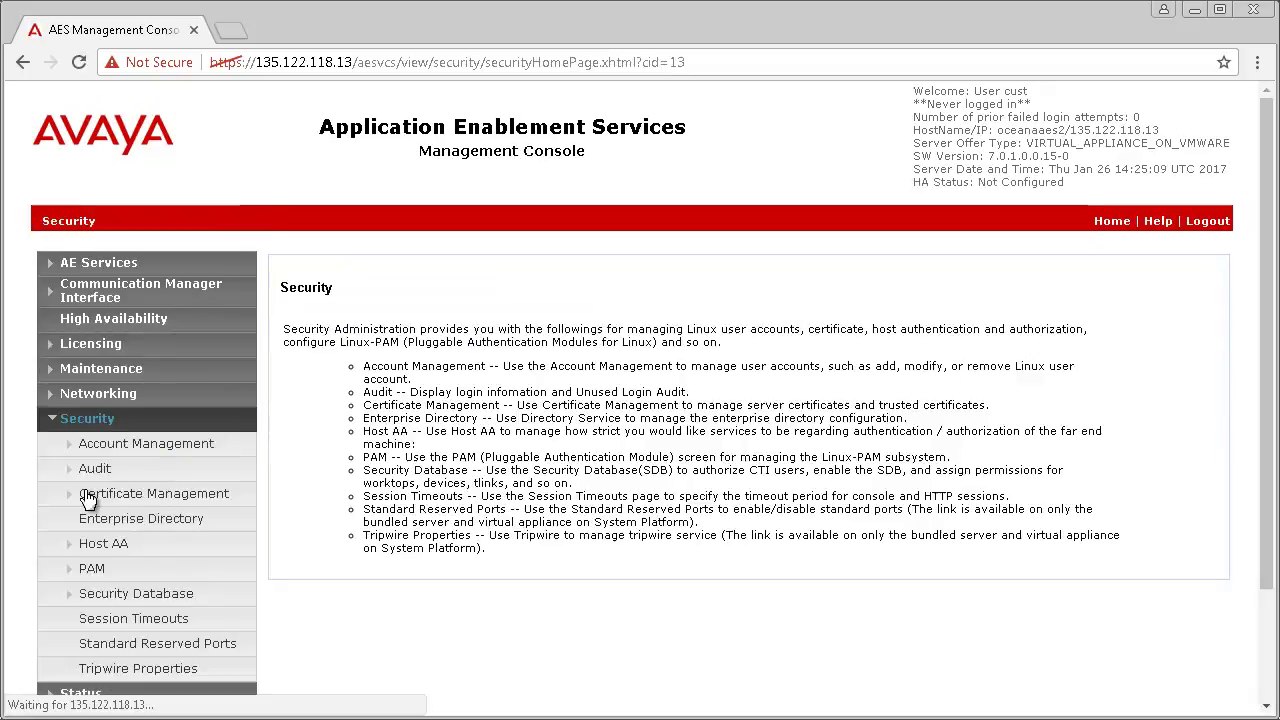
Step: View the Security Database Tlinks listing oceanacm2's CSTA and CSTA-S links
click(110, 597)
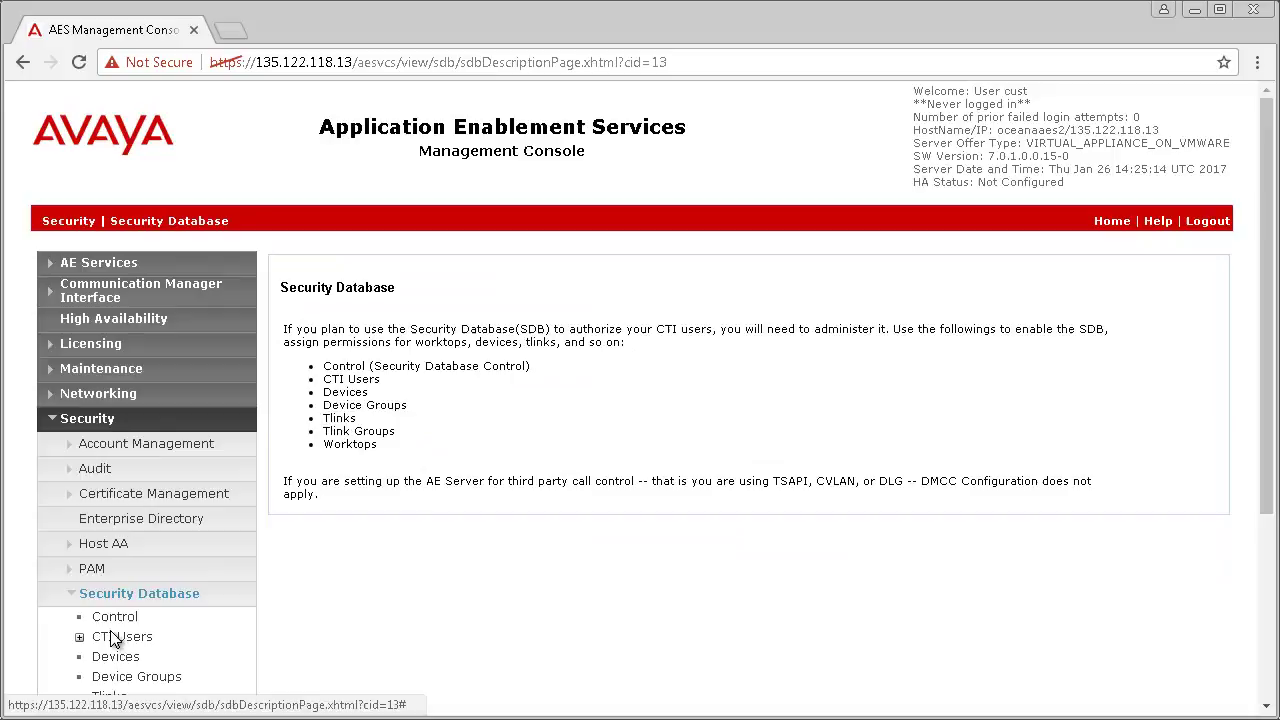
scroll(115, 675, down, 1)
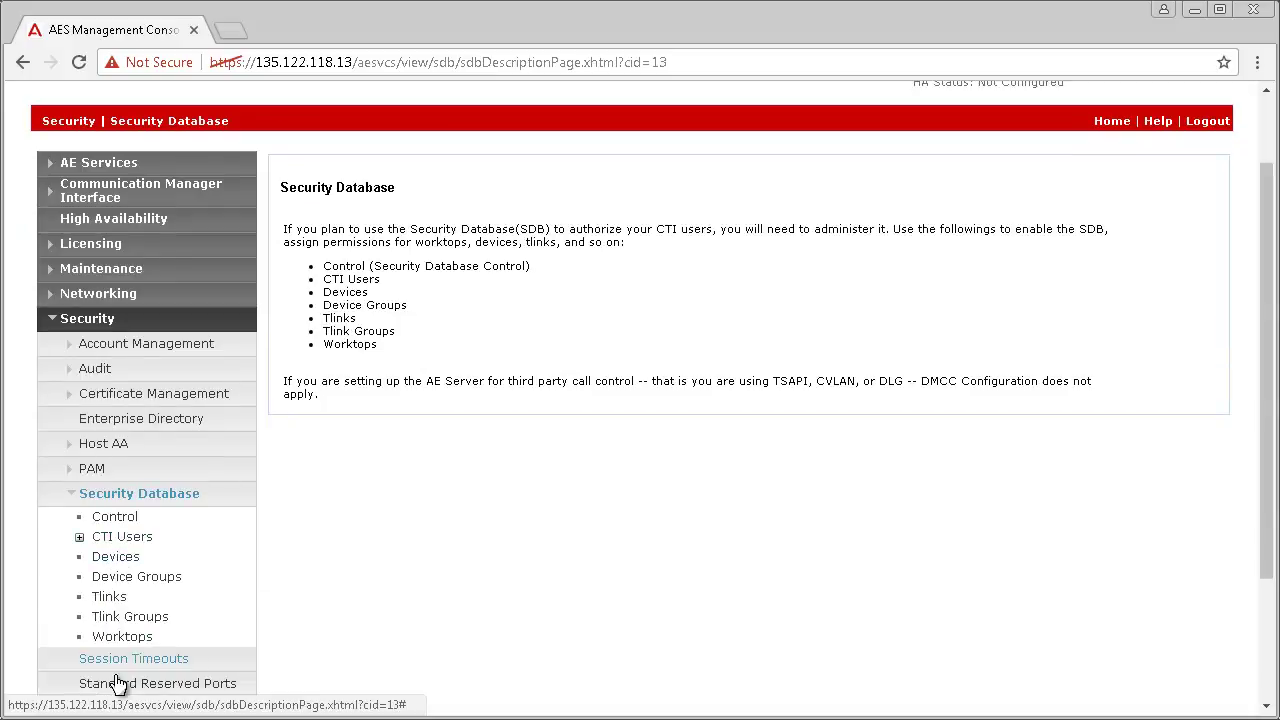
click(115, 600)
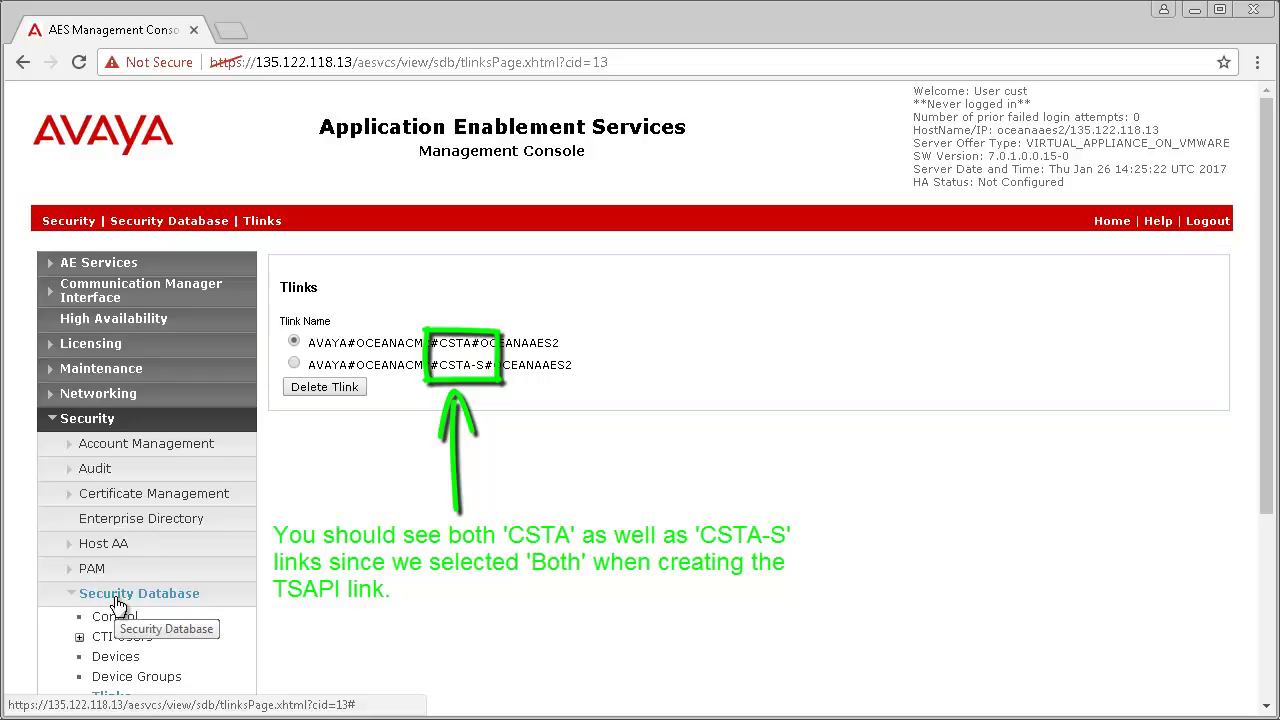
Step: Restart the AE Server from Maintenance > Service Controller and confirm the restart
click(91, 368)
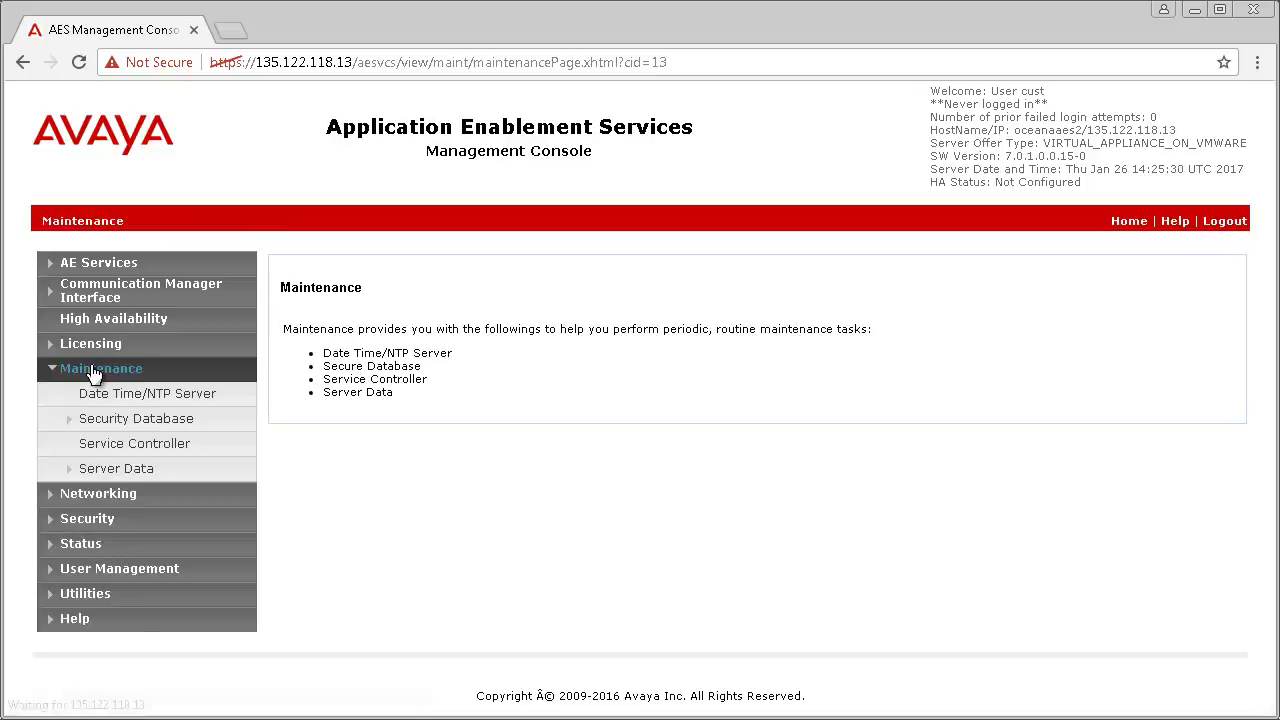
click(136, 447)
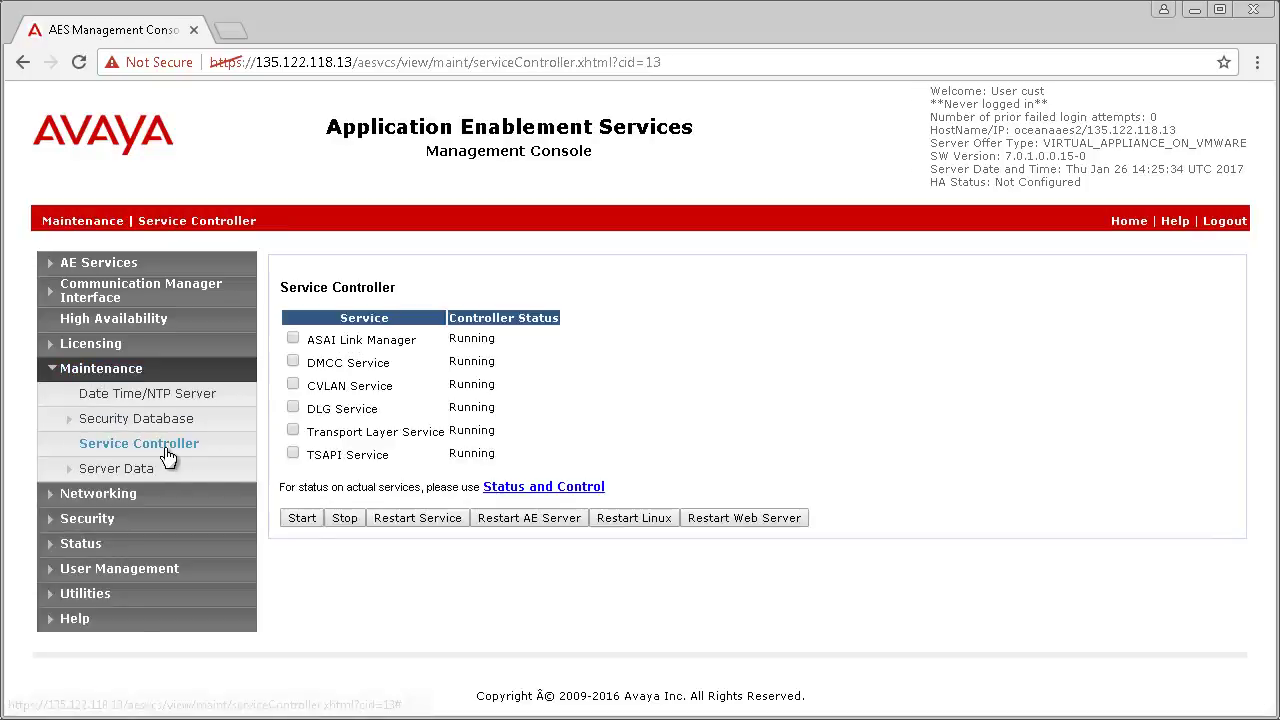
click(530, 522)
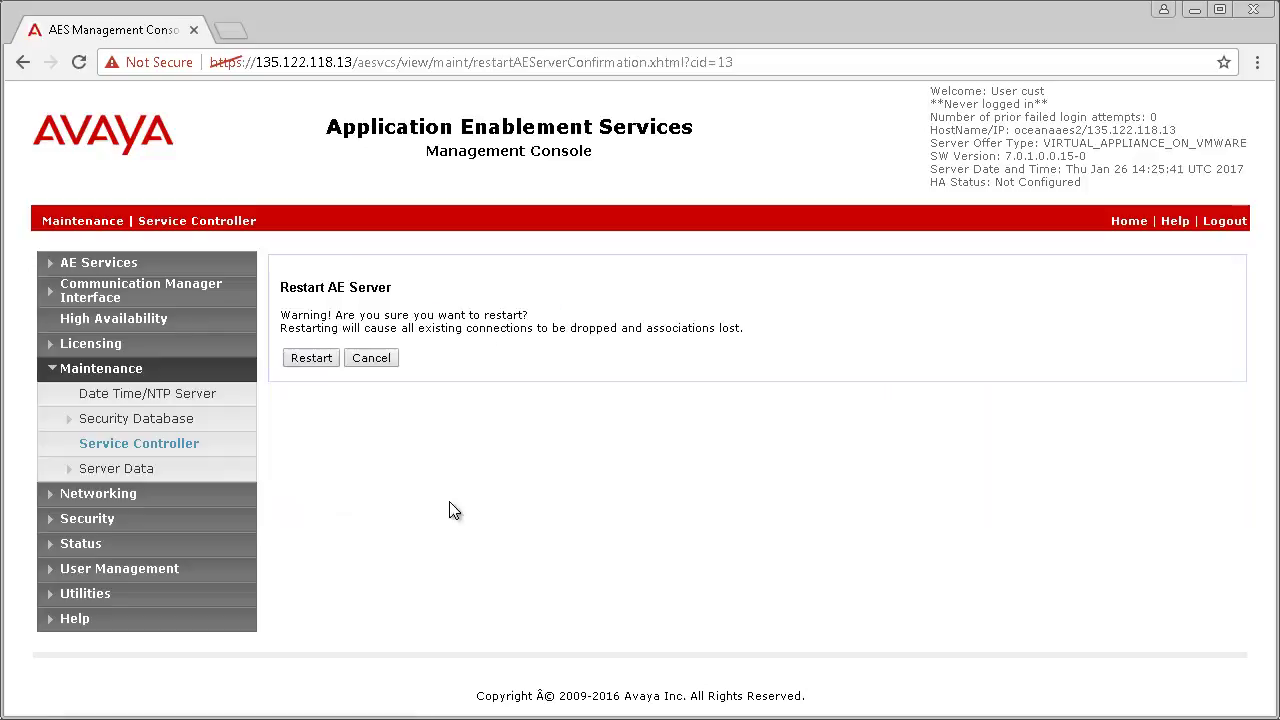
click(311, 358)
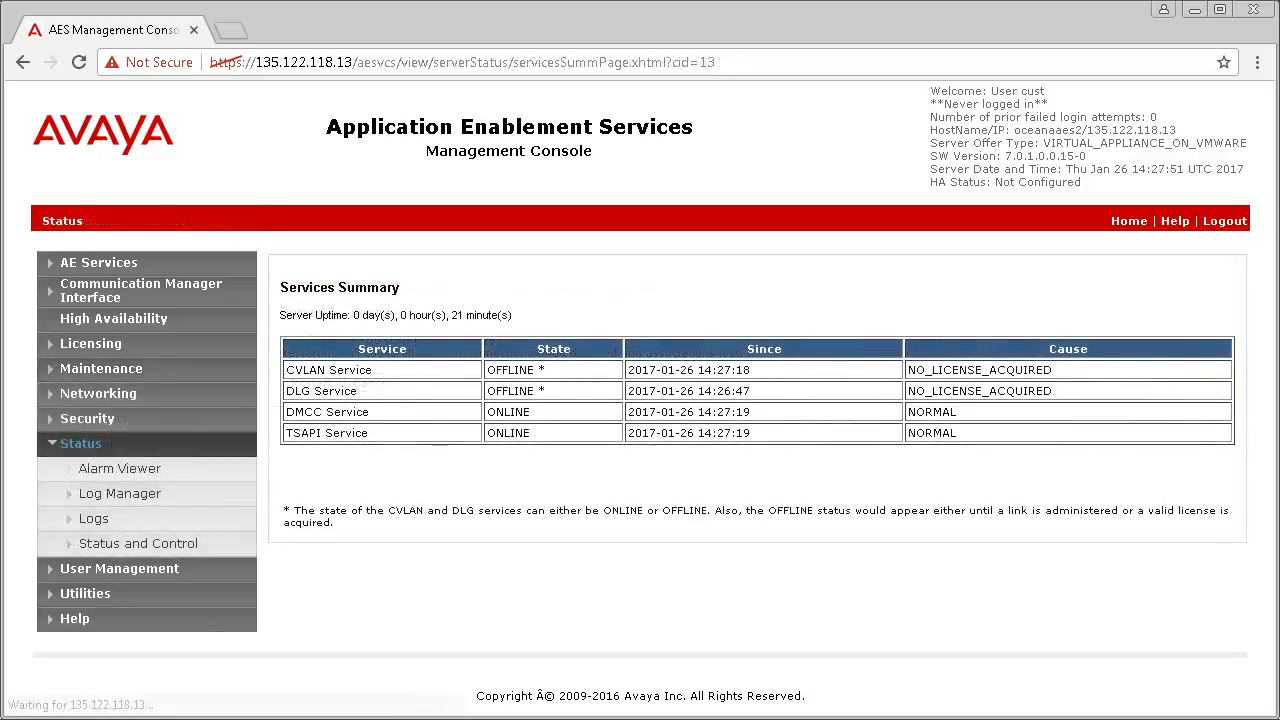
Step: Confirm the switch connection and TSAPI link 1 on oceanacm2 are Talking, then open User Management
click(101, 546)
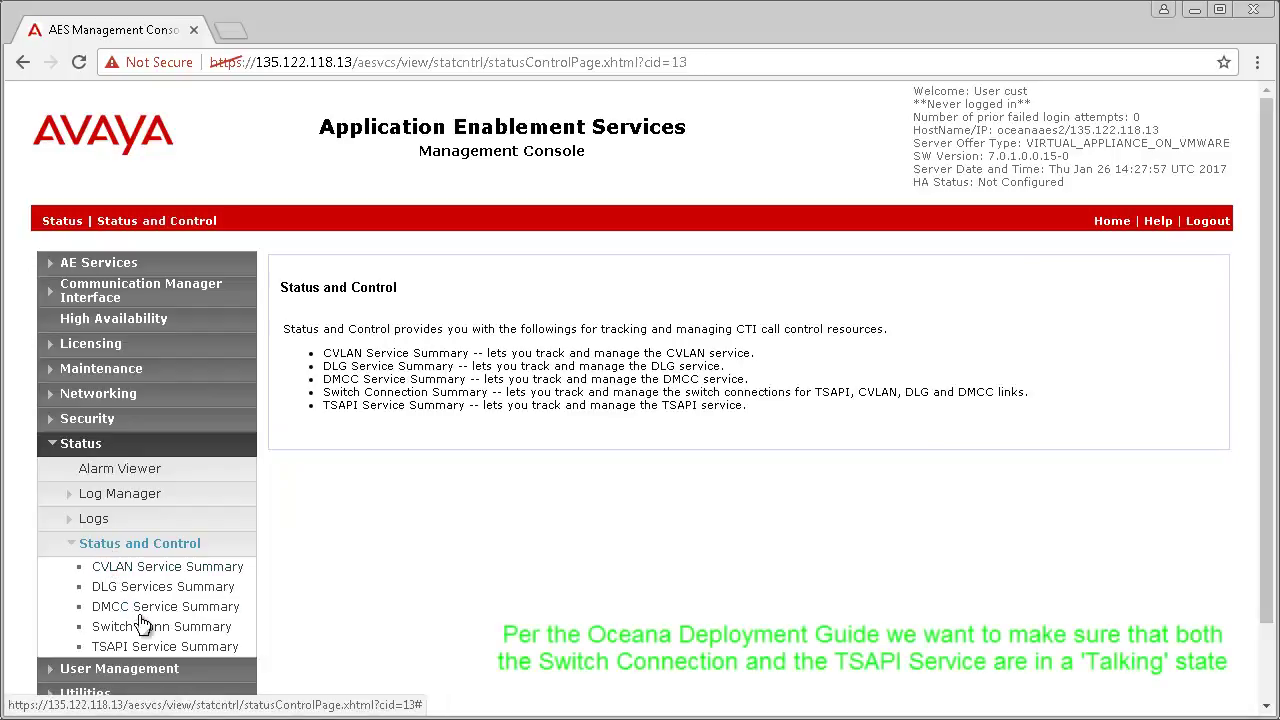
click(145, 626)
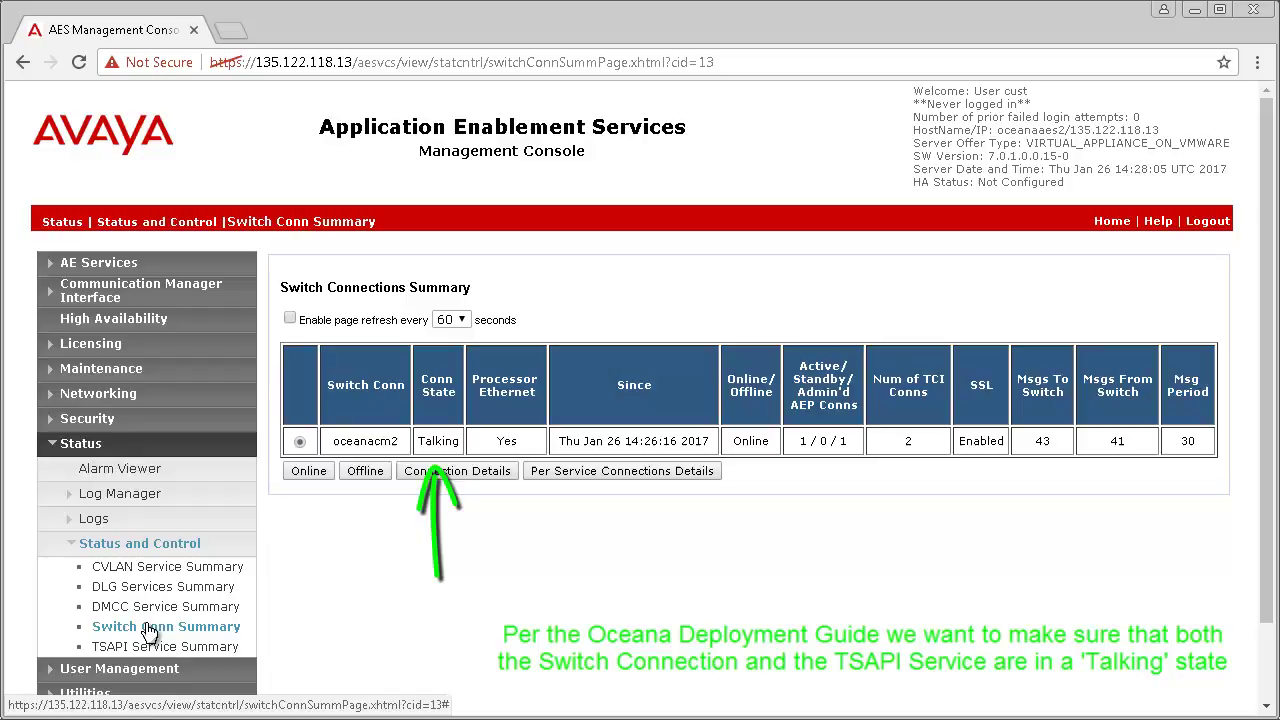
click(154, 648)
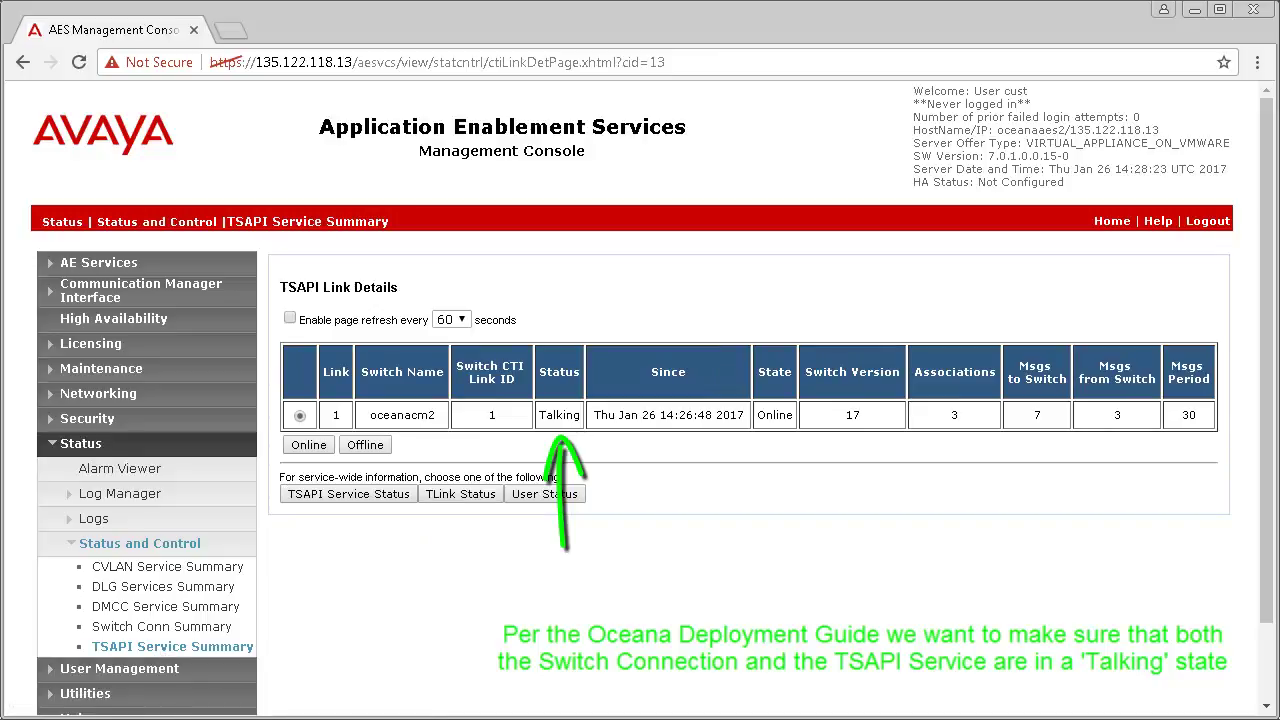
click(114, 669)
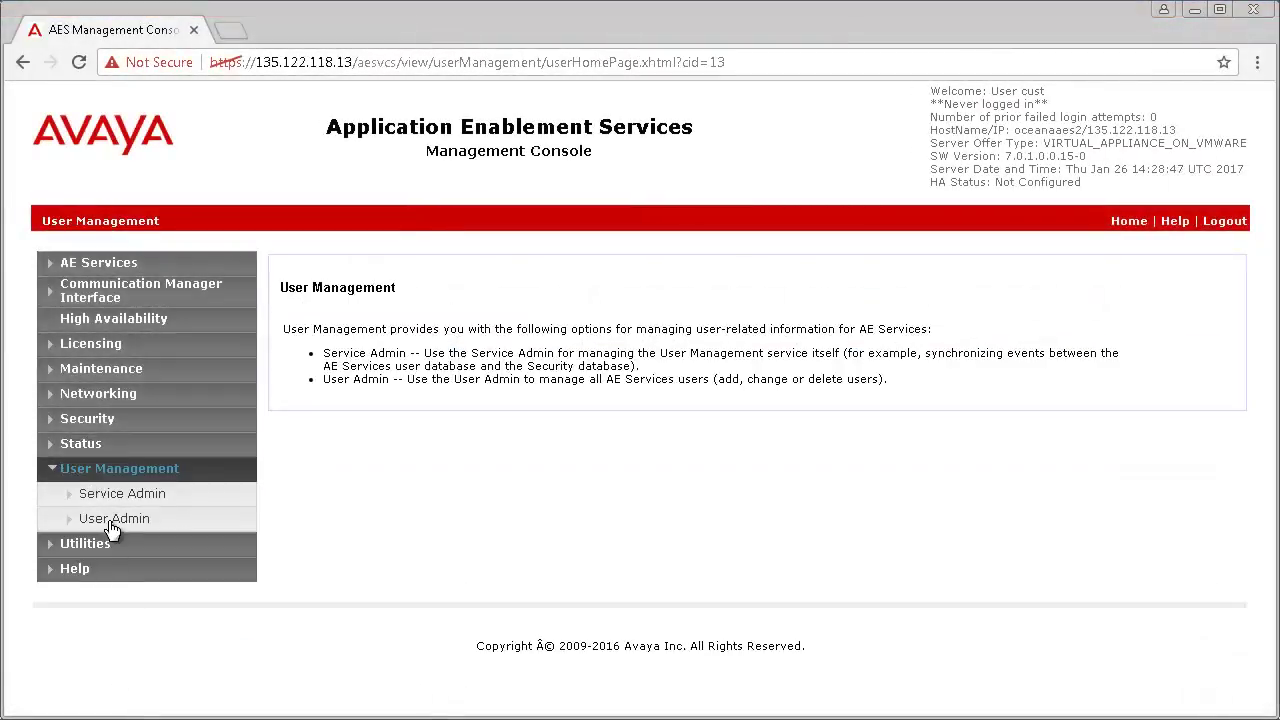
Step: In Add User, enter 'oceana' as user ID, common name and surname, plus the user password
click(112, 525)
click(123, 543)
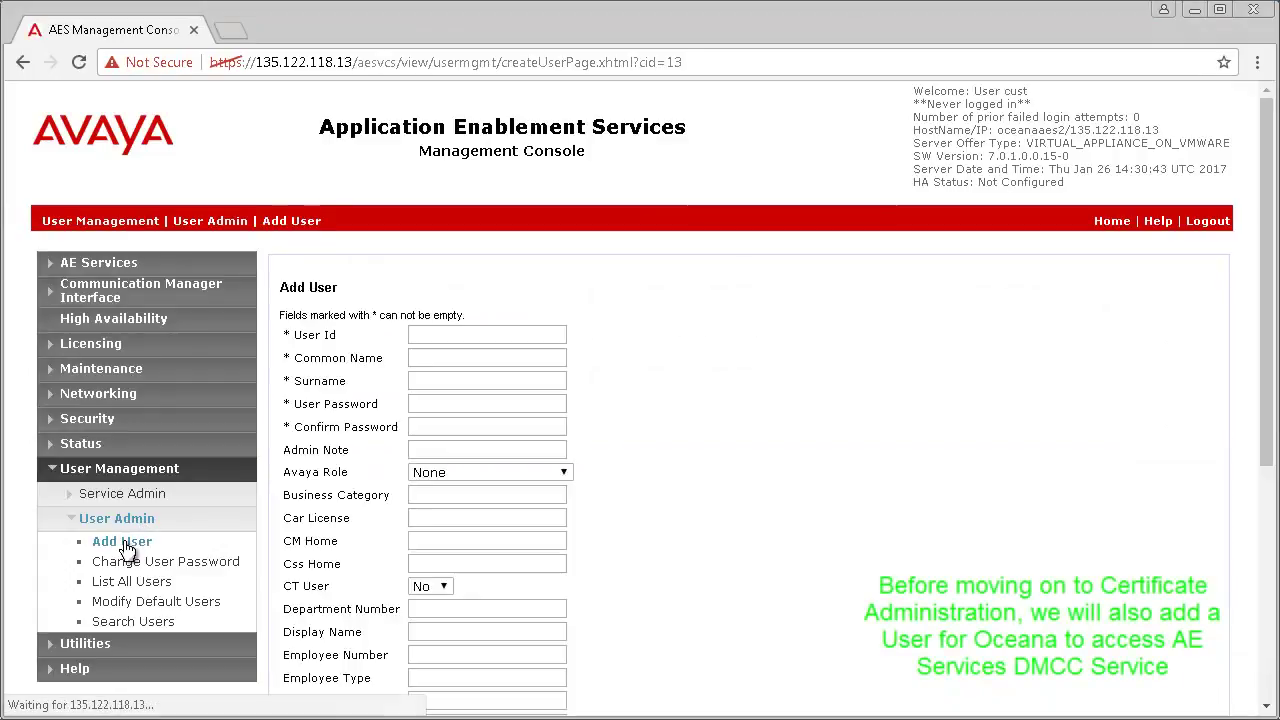
click(514, 337)
text(oceana)
click(503, 359)
text(oceana)
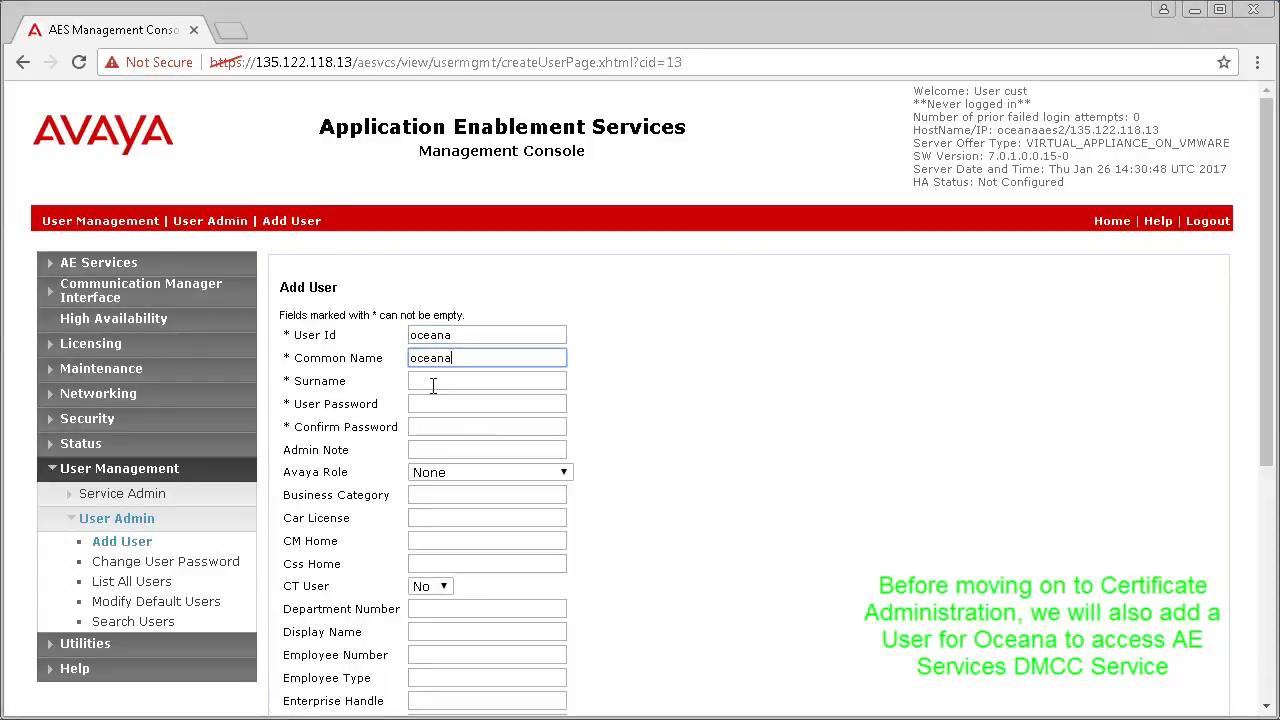
click(432, 386)
text(oceana)
click(432, 403)
text(oceana12)
key(Tab)
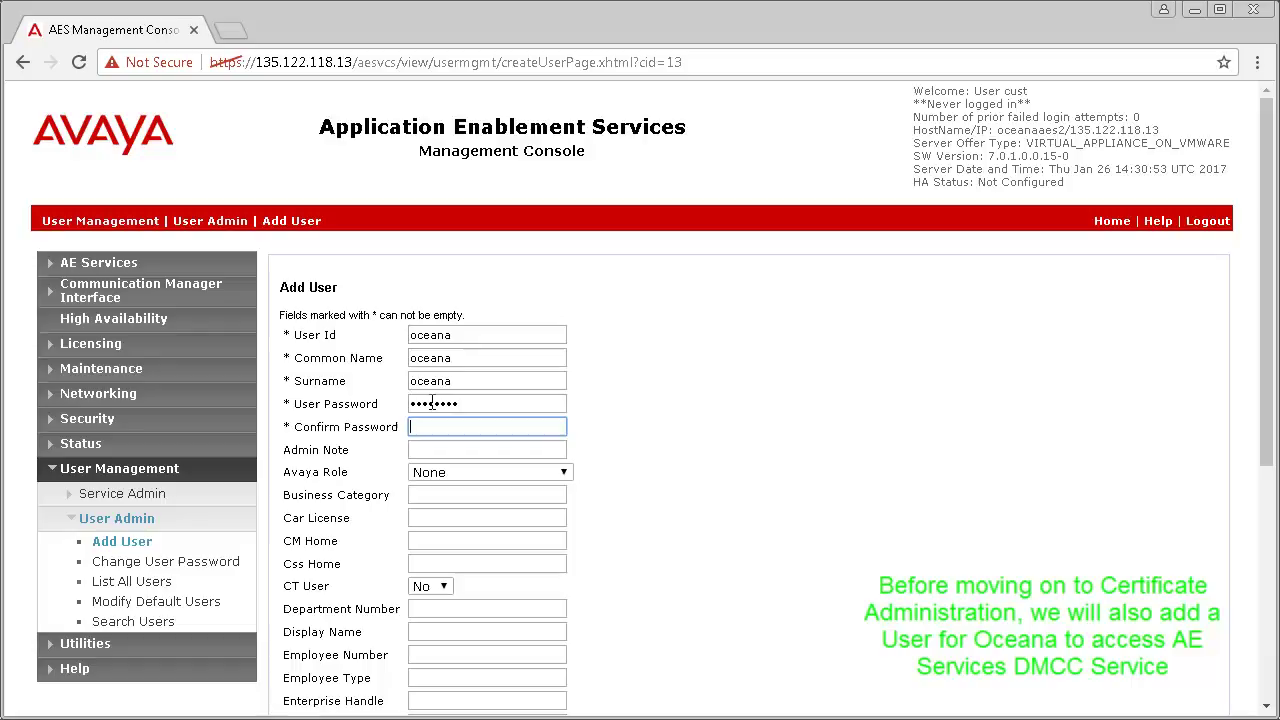
Step: Set CT User to Yes and apply to create the oceana user
click(439, 587)
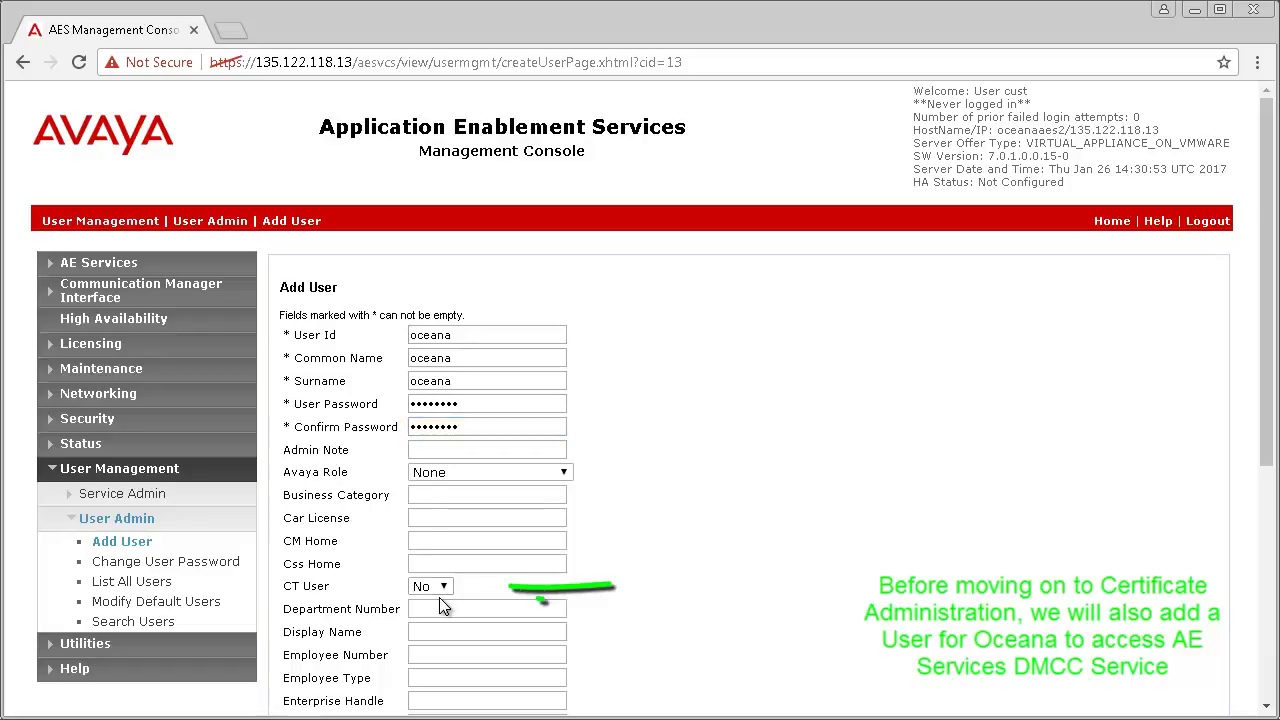
click(436, 618)
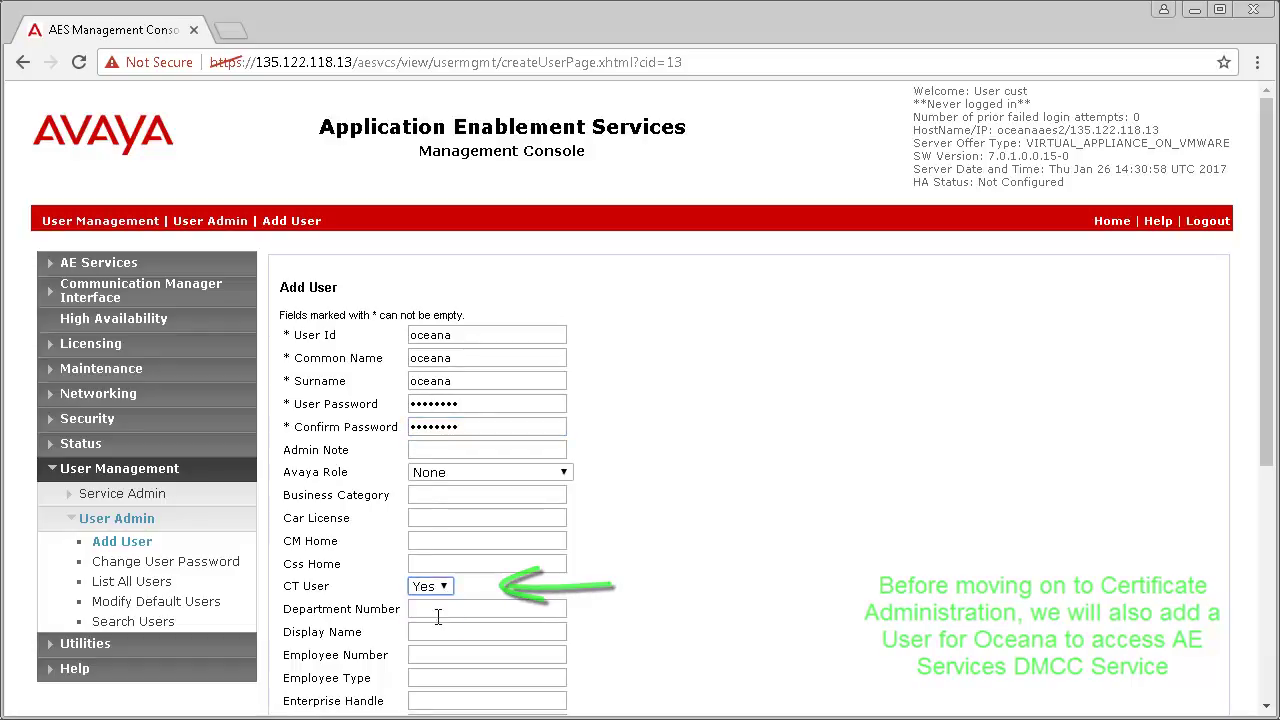
scroll(1270, 645, down, 4)
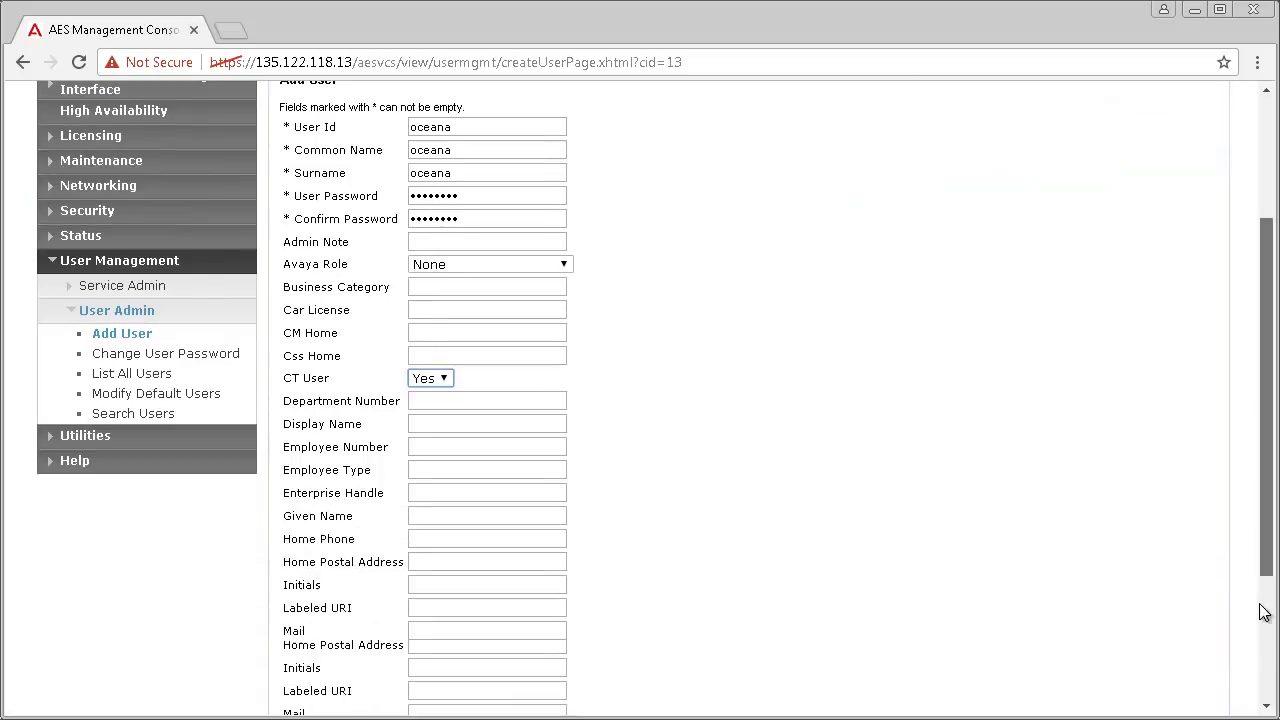
click(311, 623)
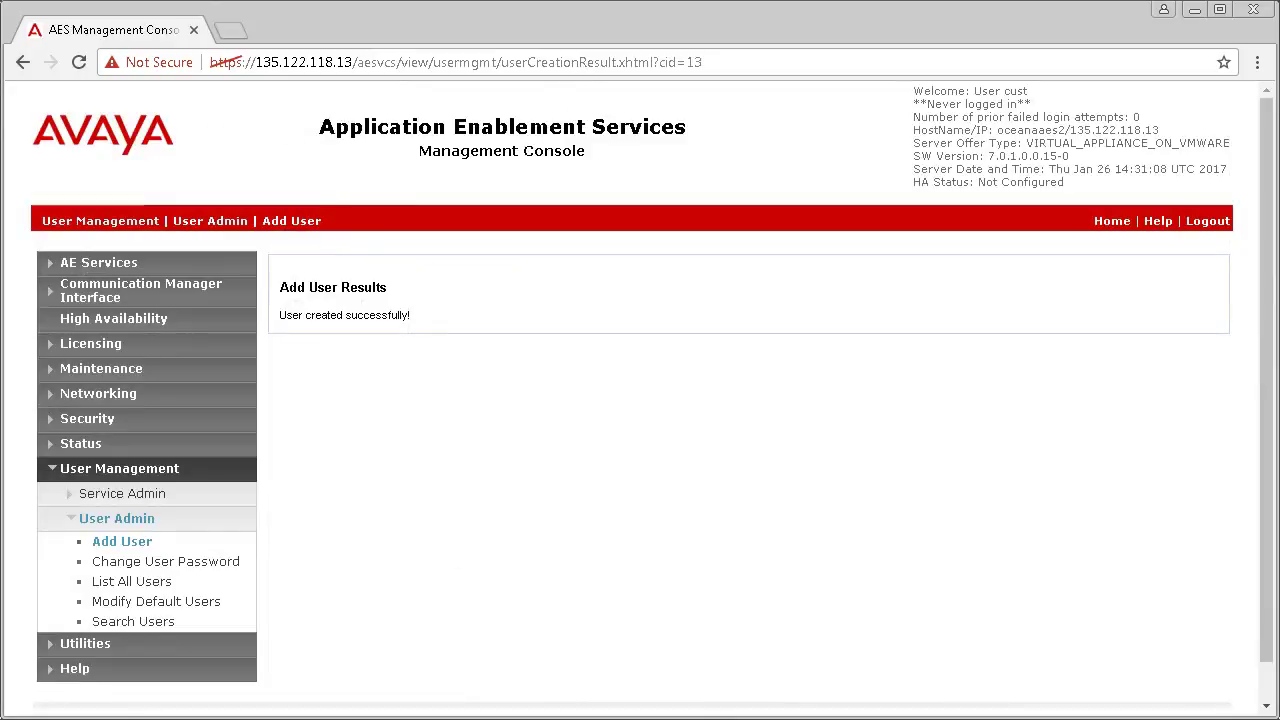
Step: List all CTI users in the Security Database and open oceana for editing
click(89, 422)
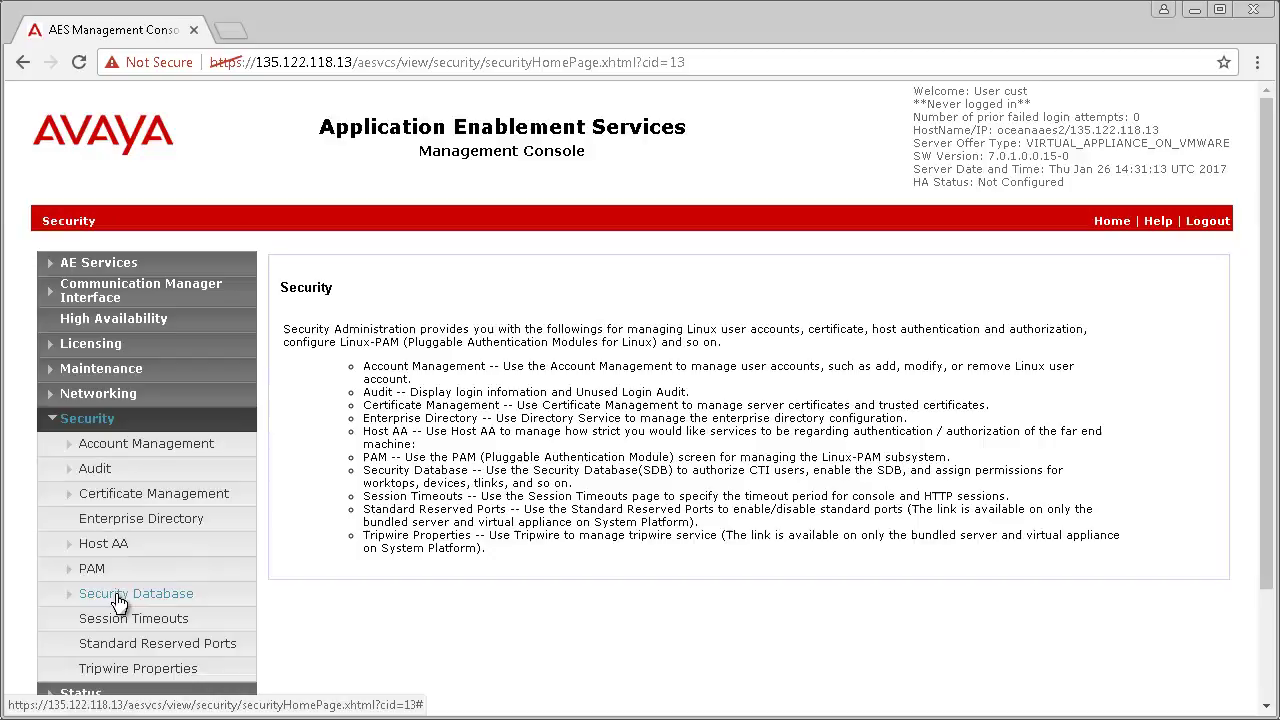
click(117, 597)
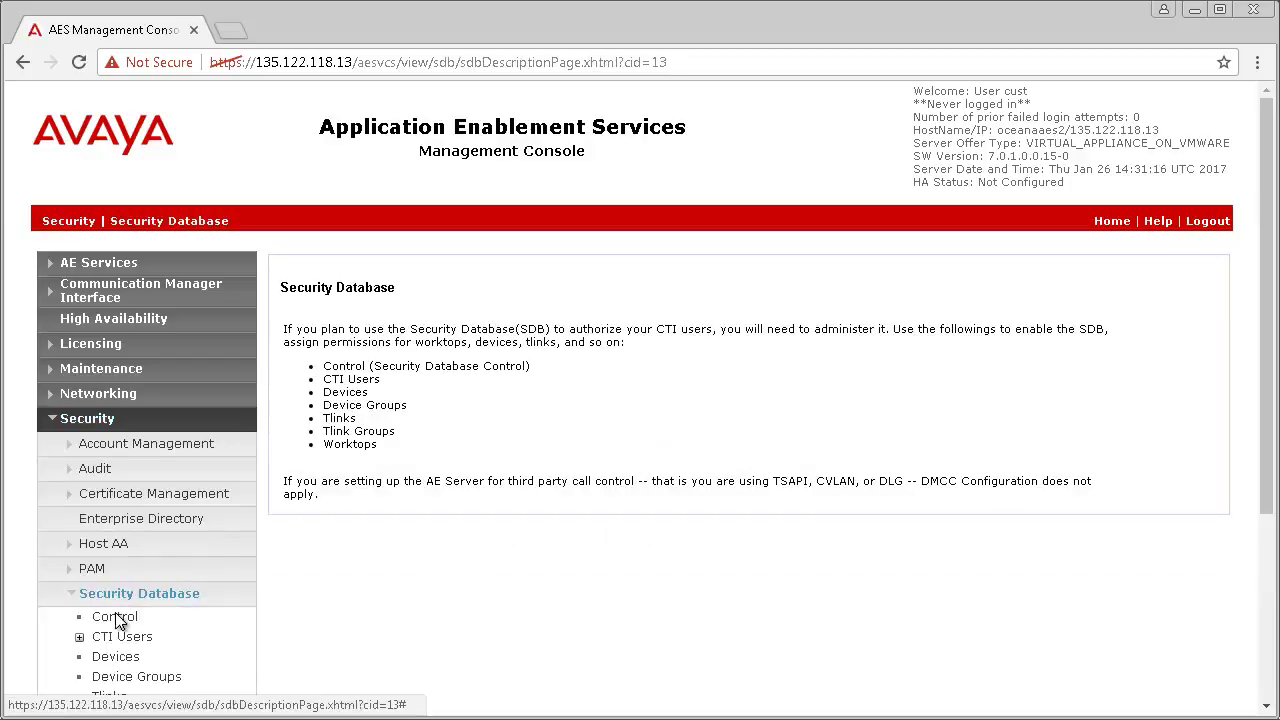
click(118, 634)
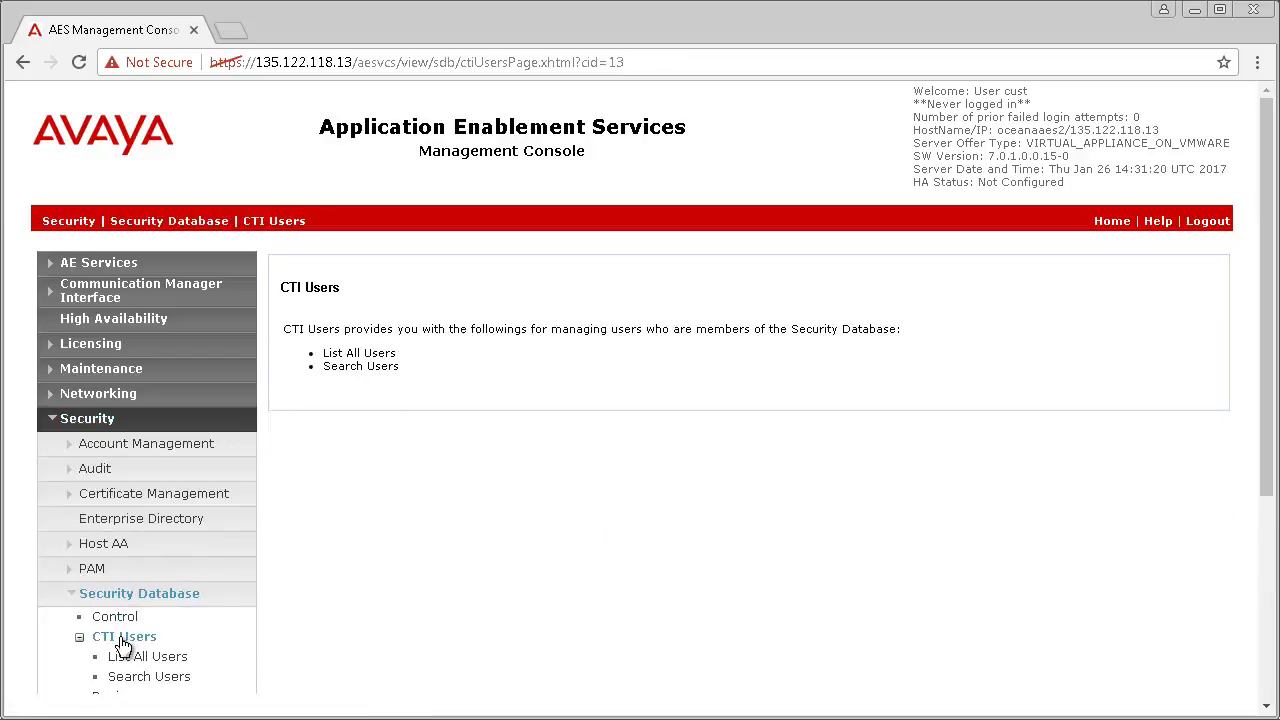
click(131, 659)
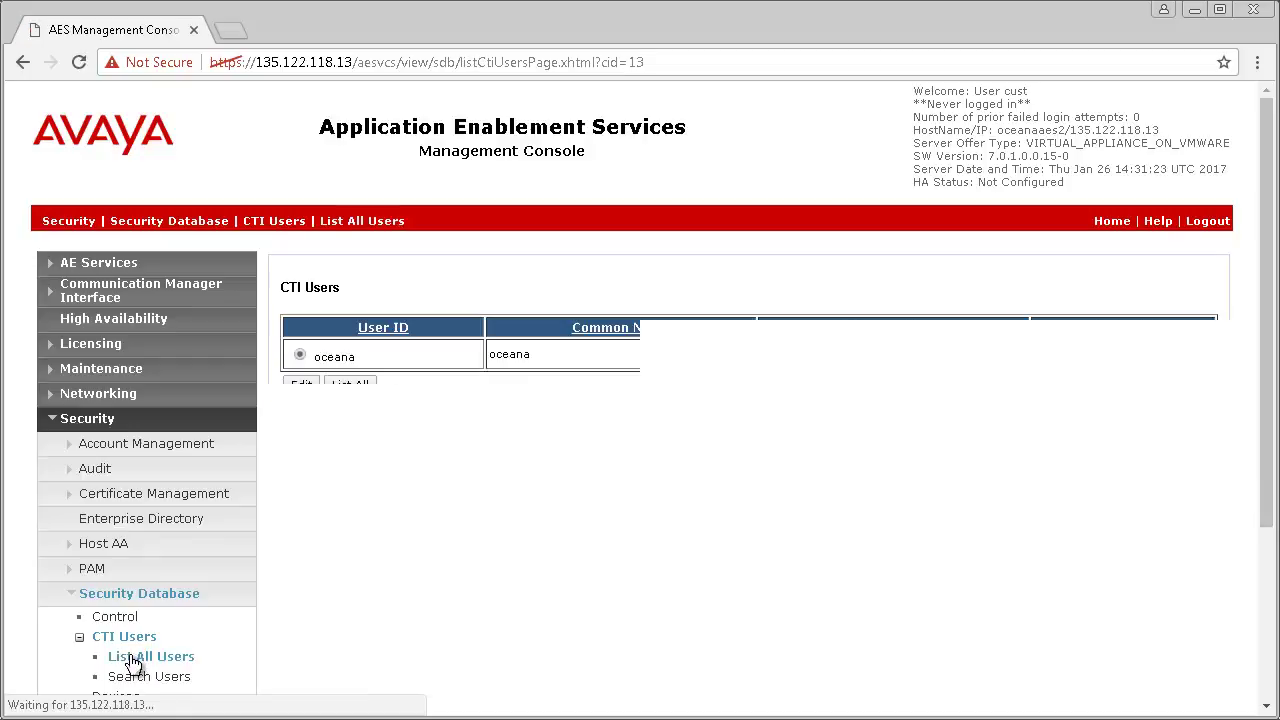
click(301, 386)
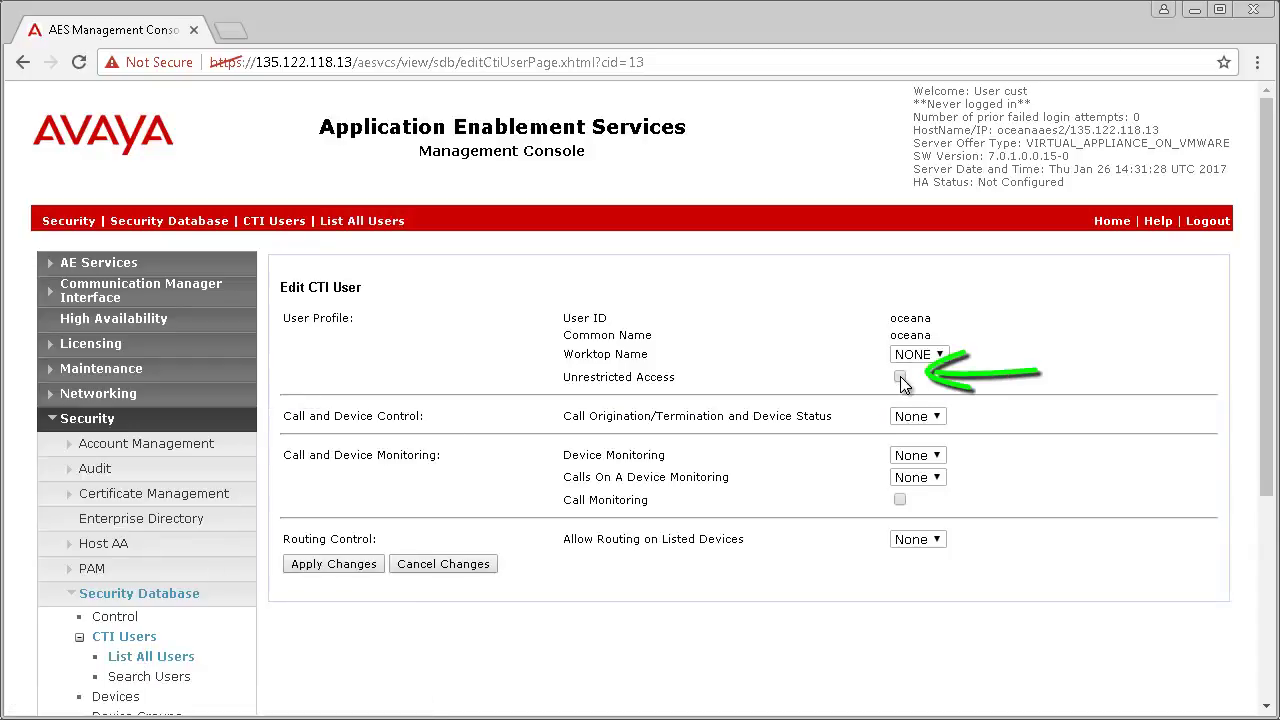
Step: Tick Unrestricted Access for CTI user oceana and apply the change
click(348, 566)
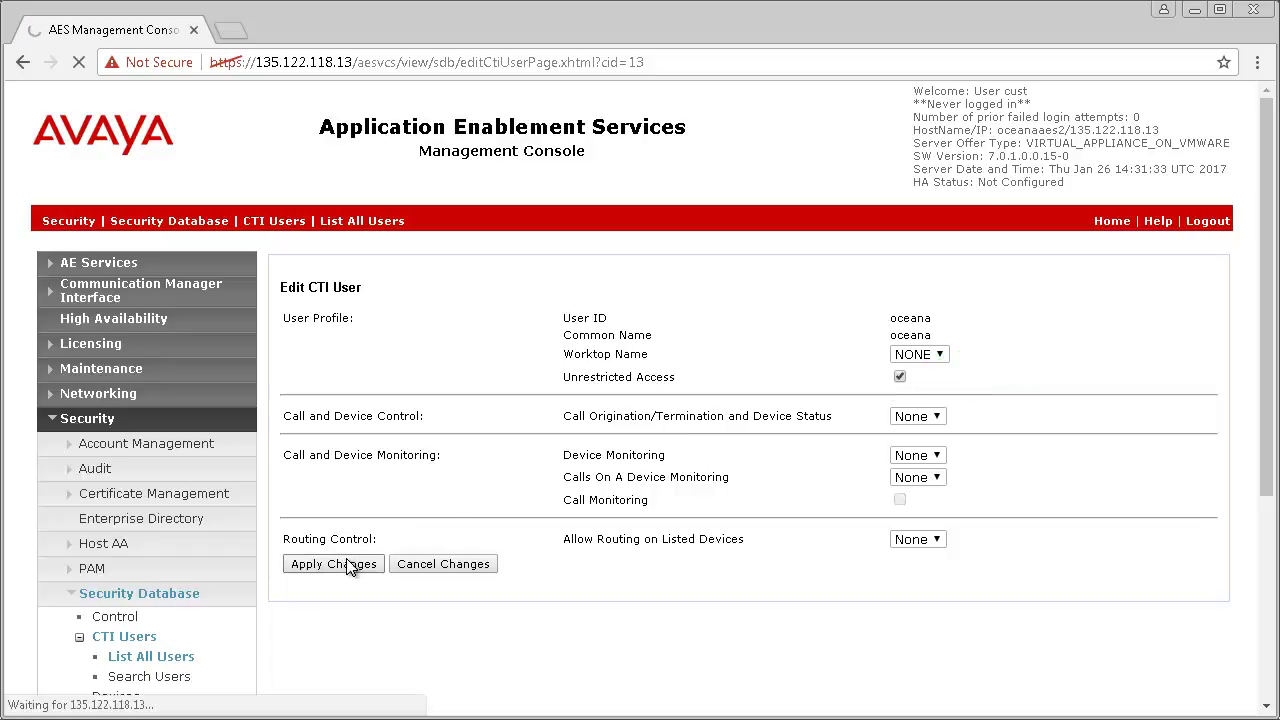
click(308, 345)
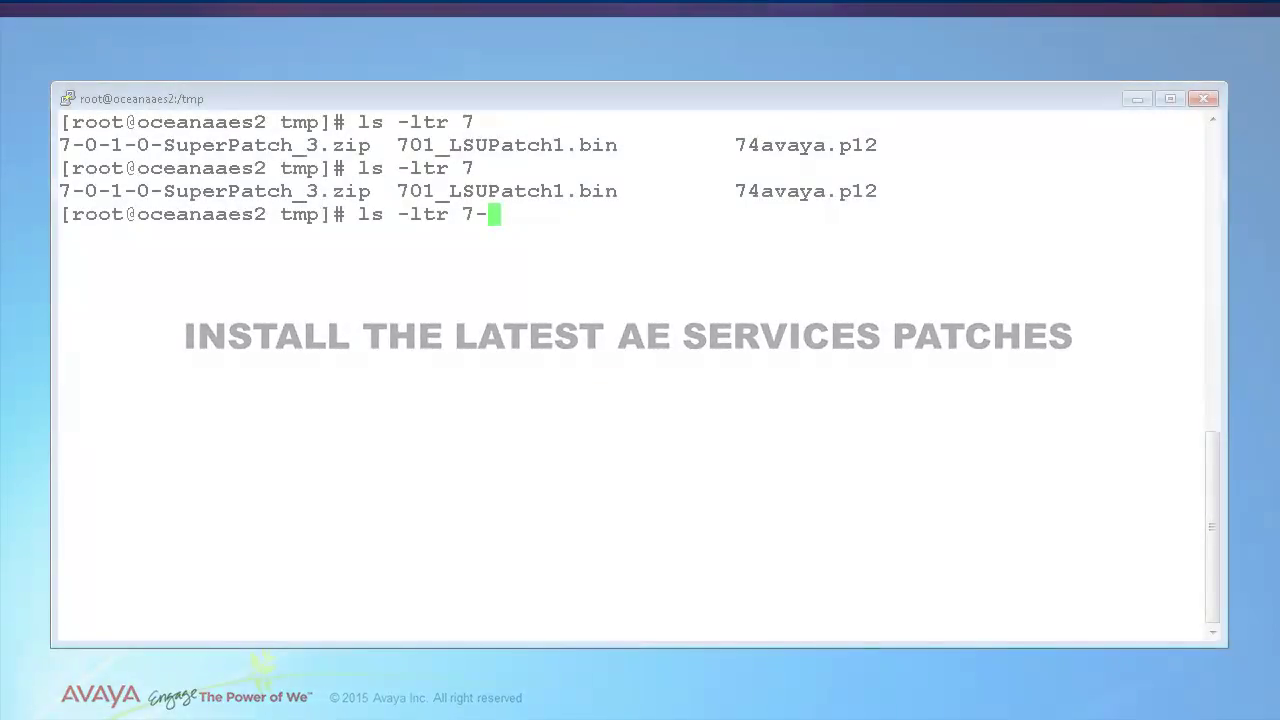
Step: Install 7-0-1-0-SuperPatch_3.zip with 'update -u --force', confirm with y, then reboot via 'shutdown -r now'
key(Tab)
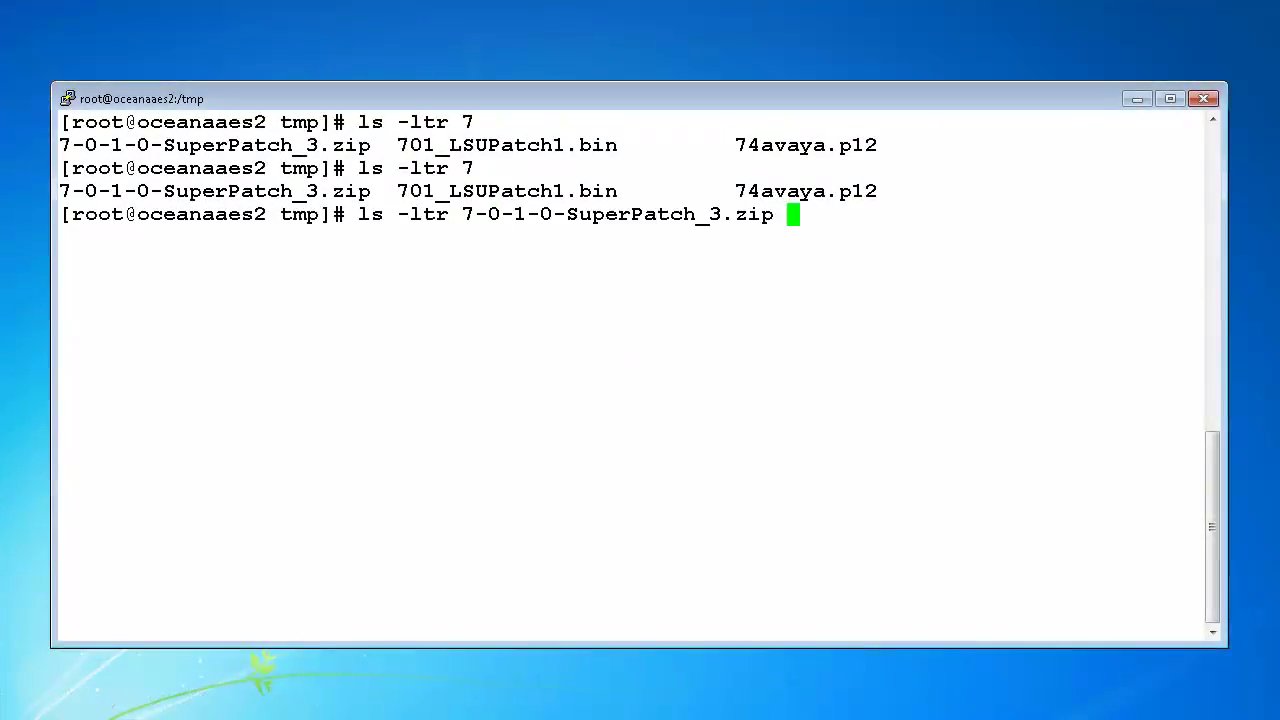
key(Return)
right_click(908, 361)
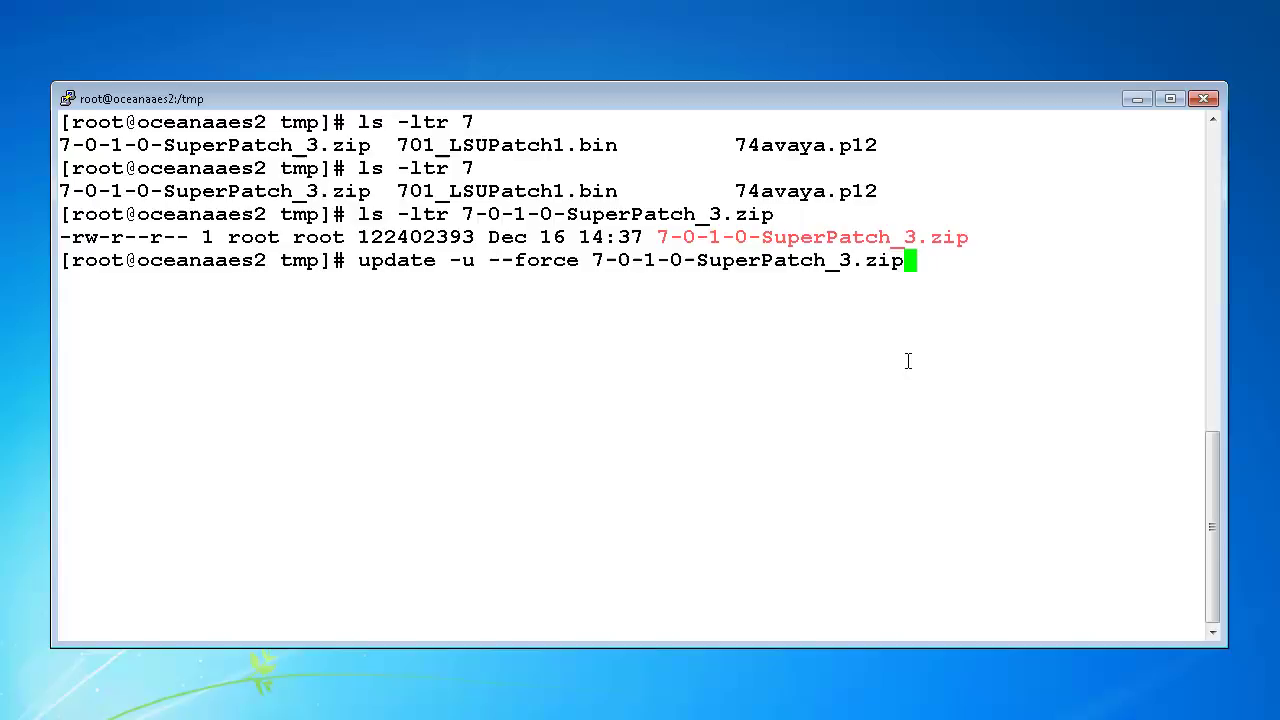
key(Return)
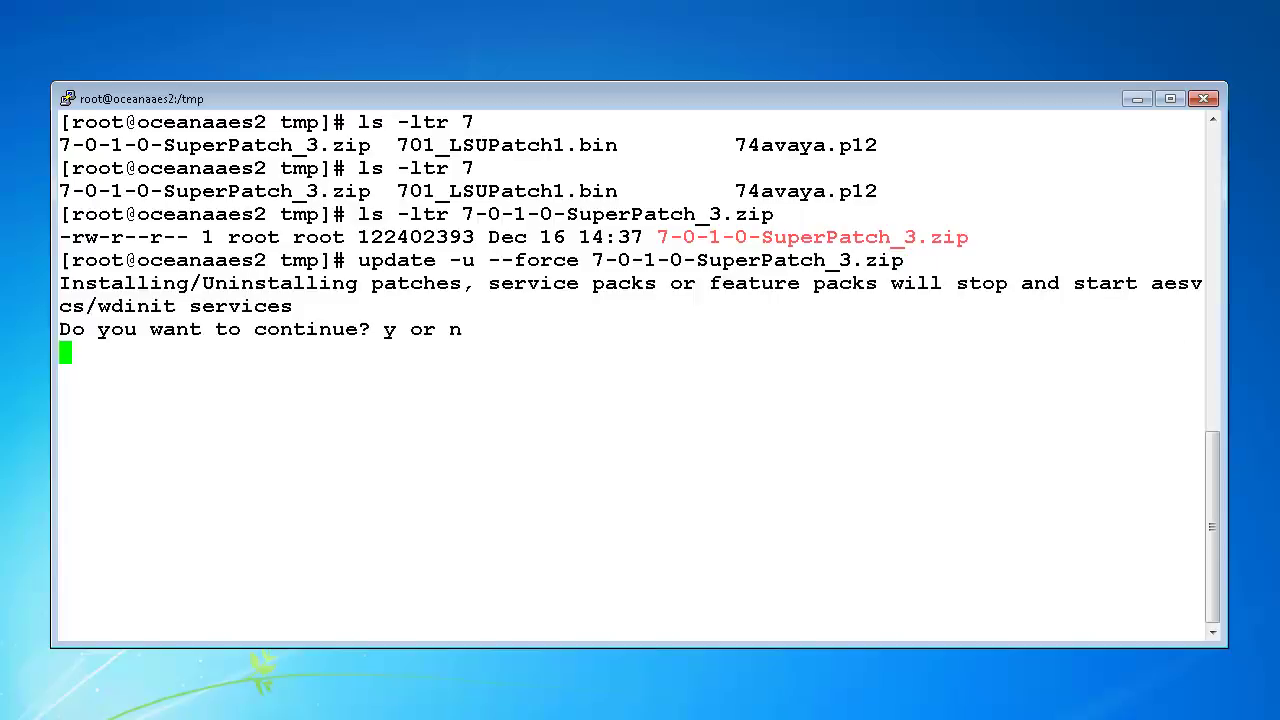
text(y)
key(Return)
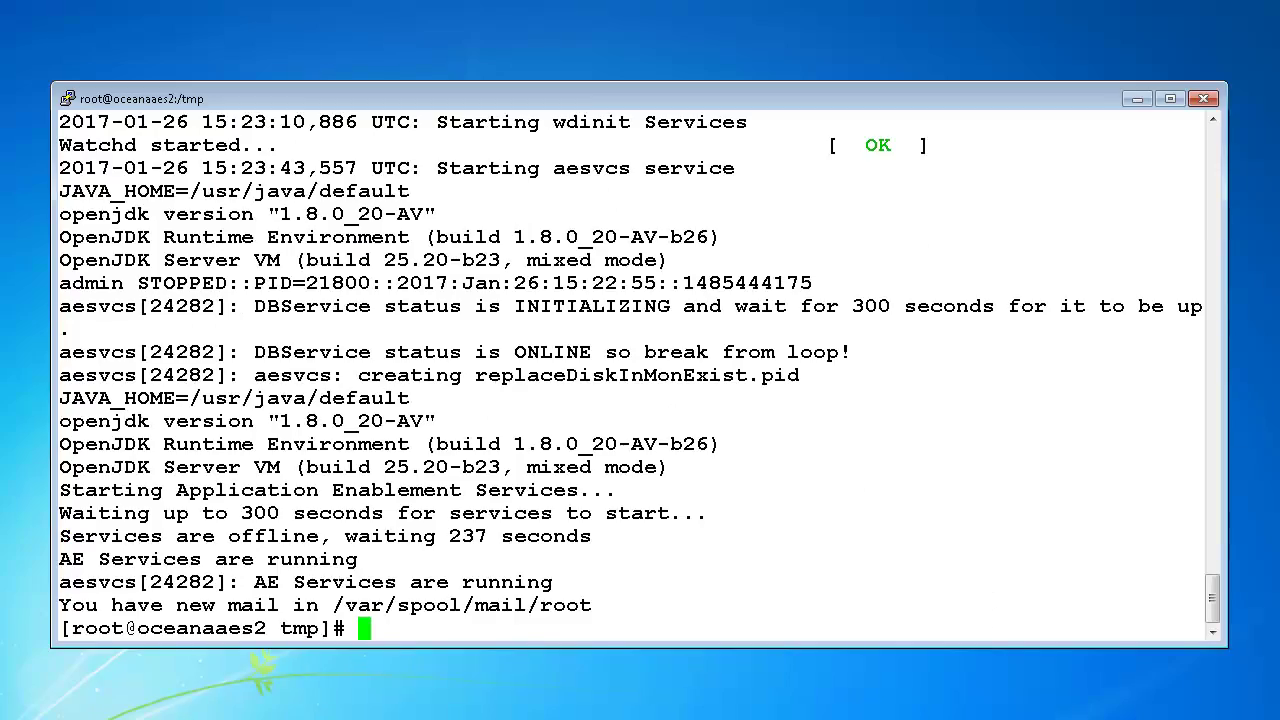
text(shutdo)
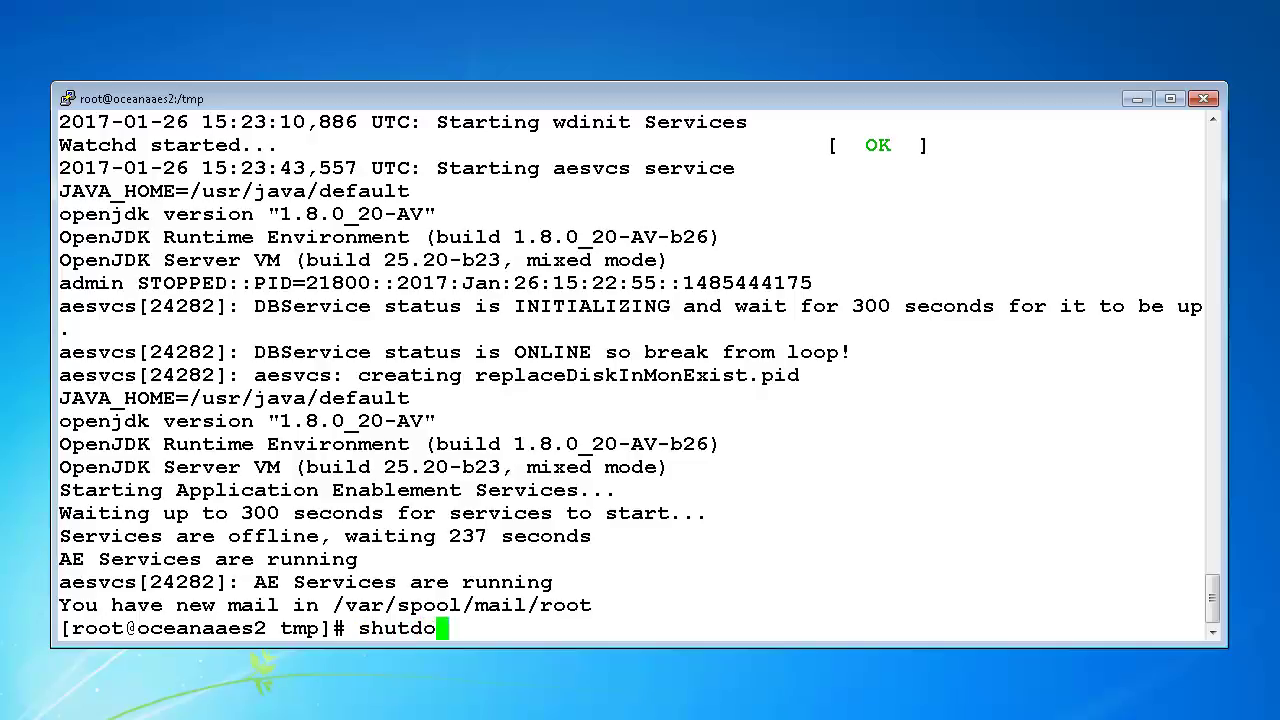
text(wn -r now)
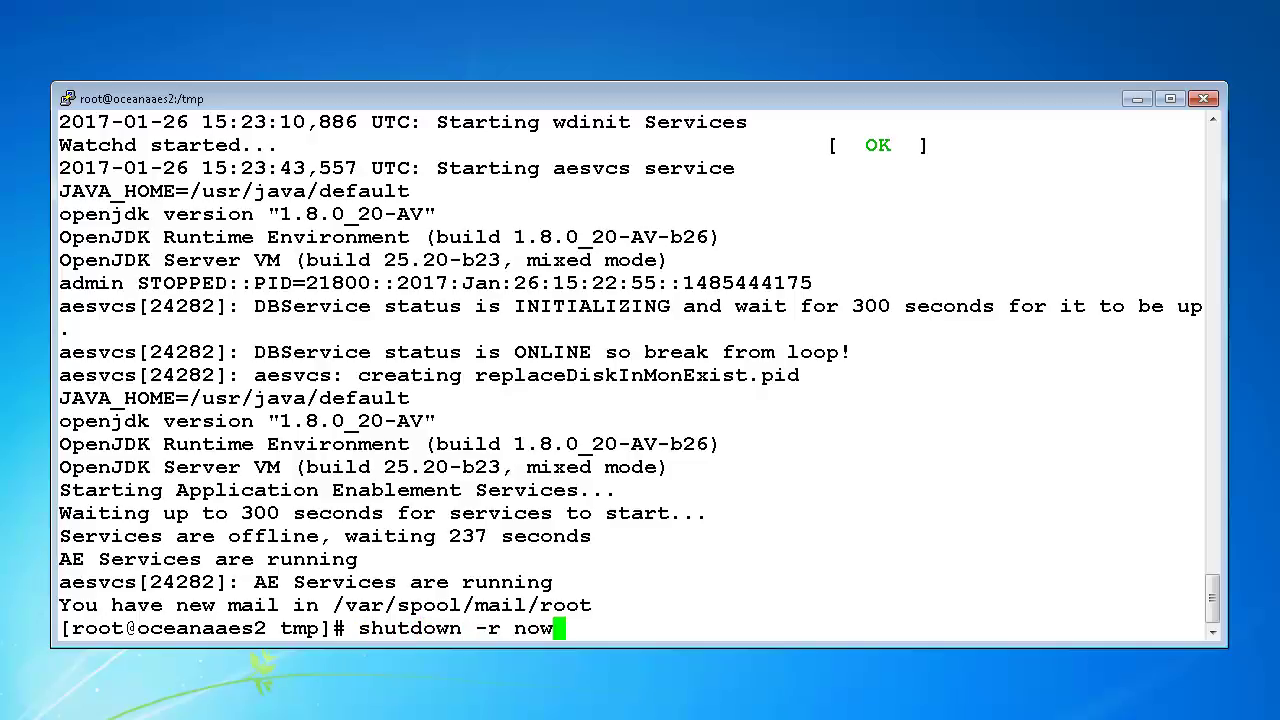
key(Return)
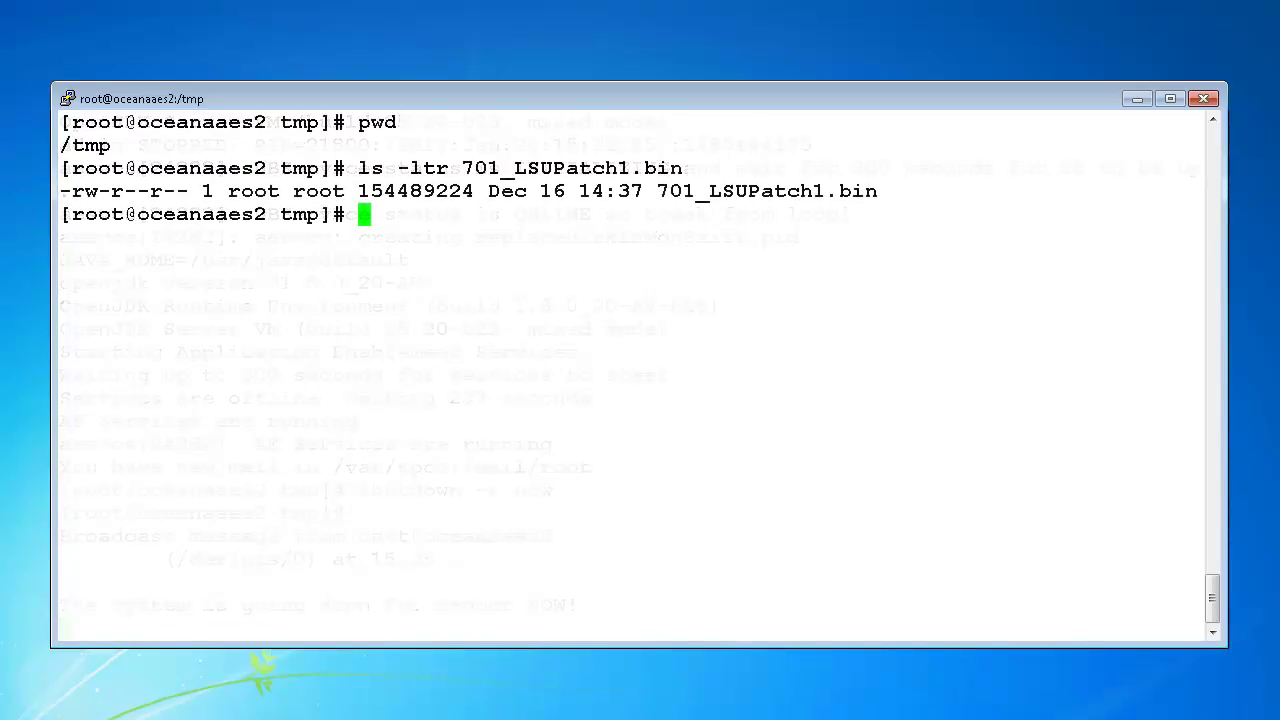
Step: Make 701_LSUPatch1.bin executable and run it, confirming the Linux security update with y
right_click(712, 372)
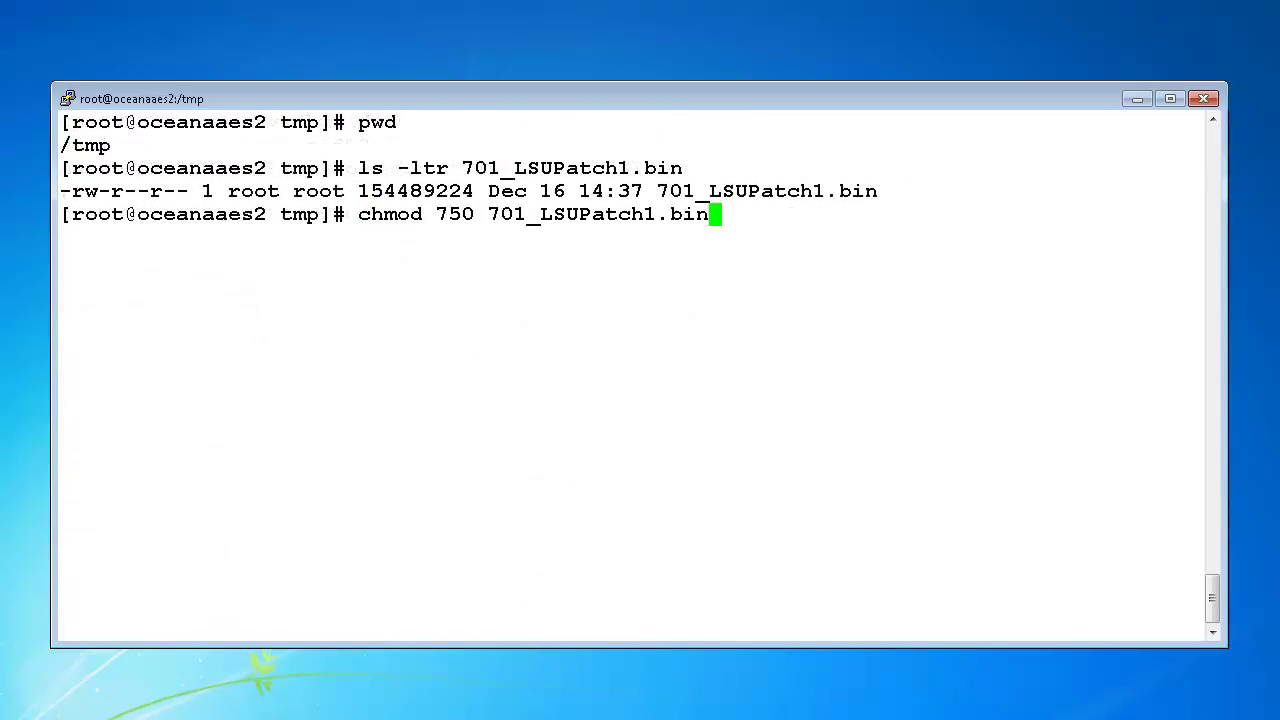
key(Return)
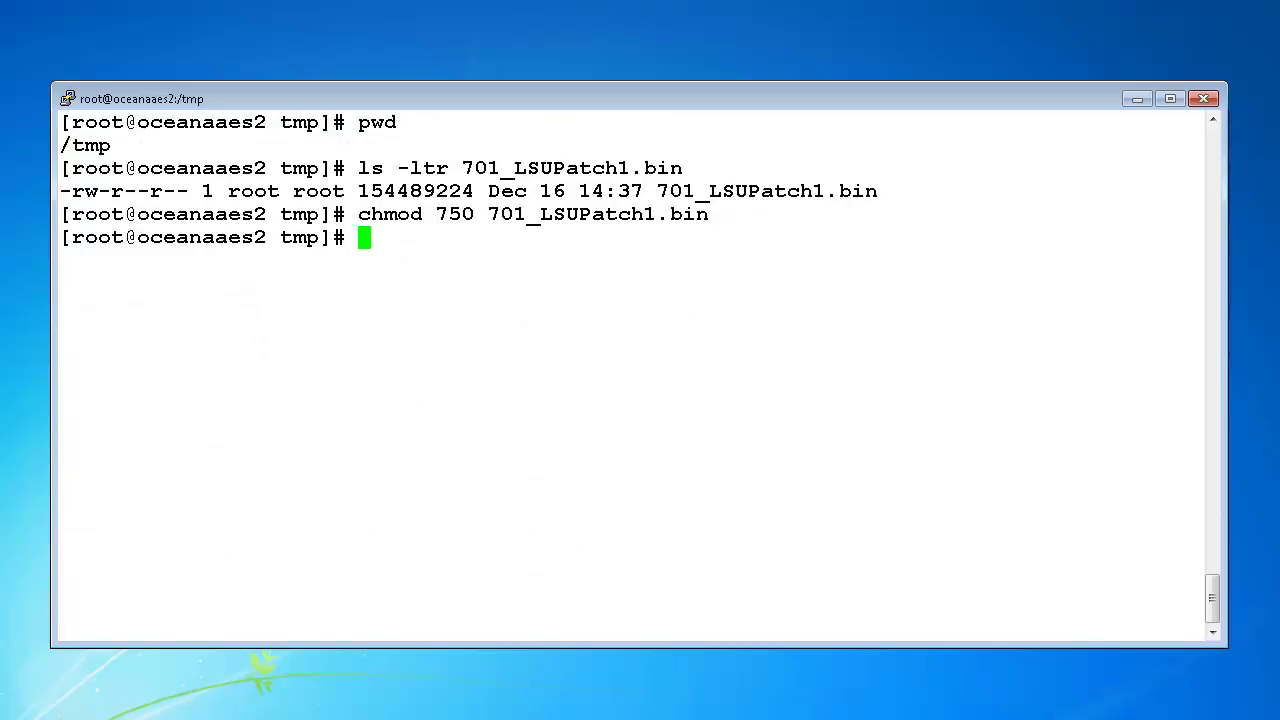
key(Up)
key(Up)
key(Return)
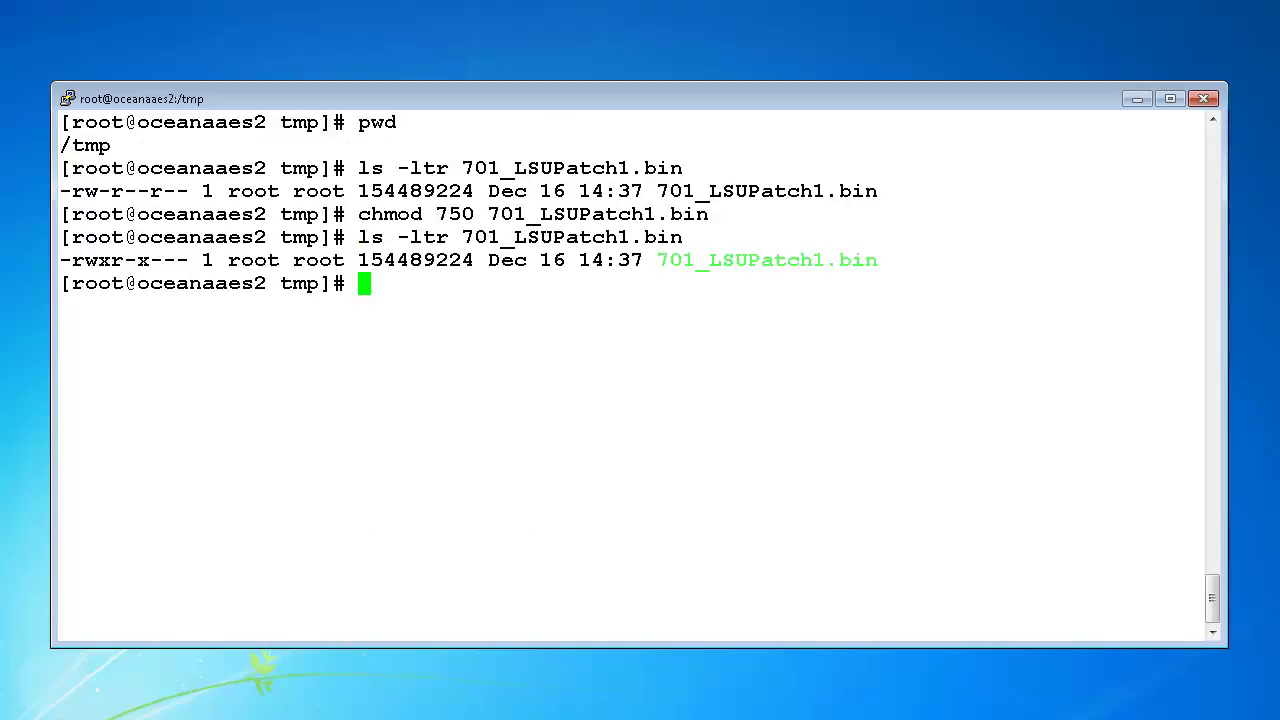
text(./701_LSUPatch1.bin)
key(Return)
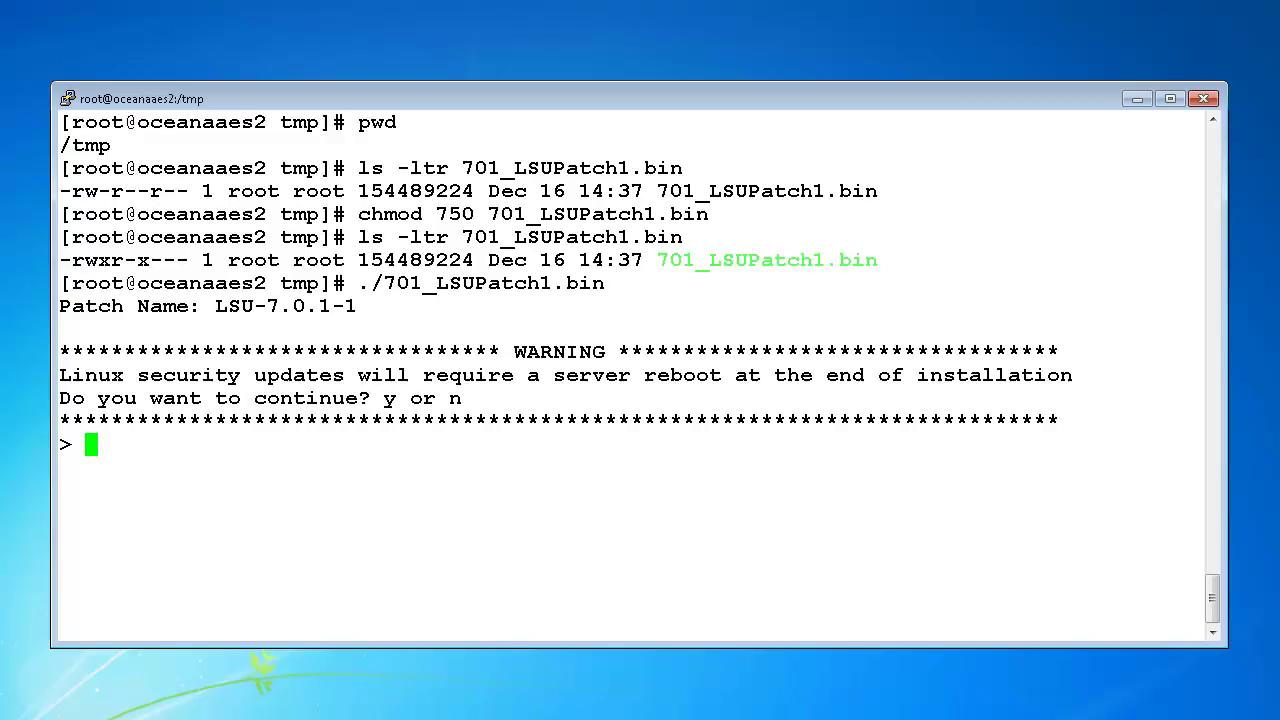
text(y)
key(Return)
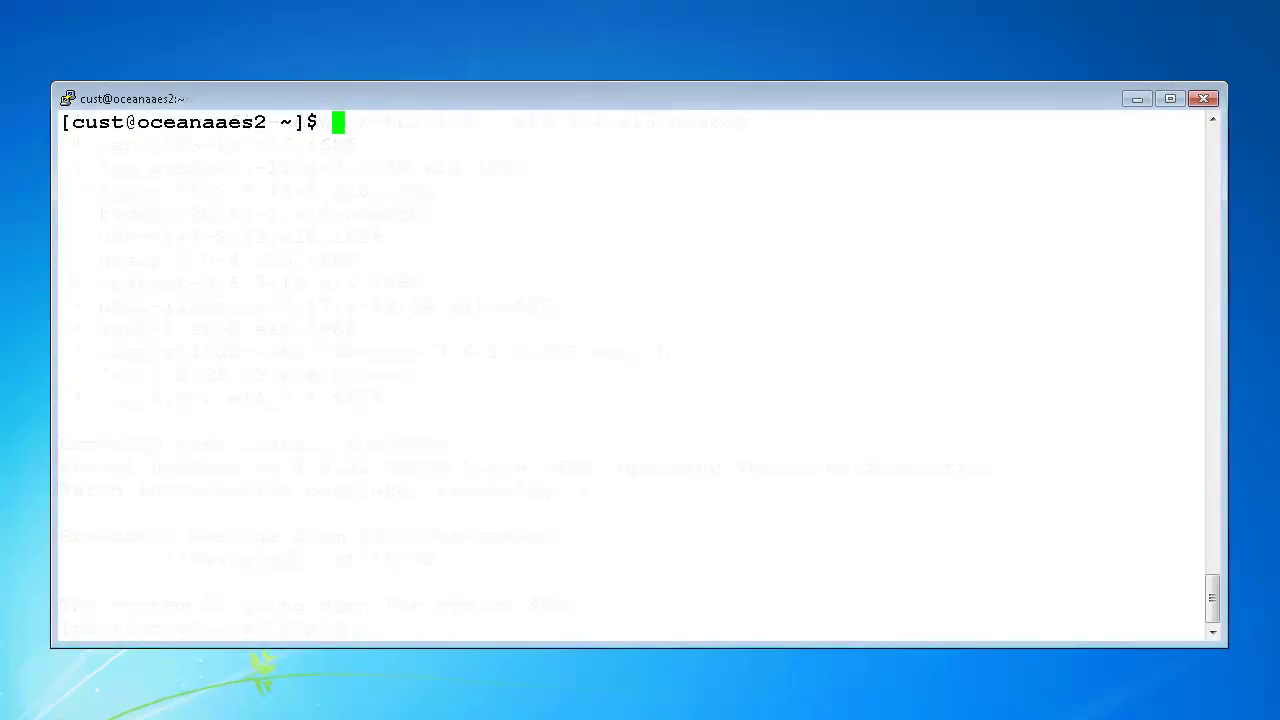
Step: Run swversion to confirm AE Services patch 7.0.1.0.3 is installed
text(swv)
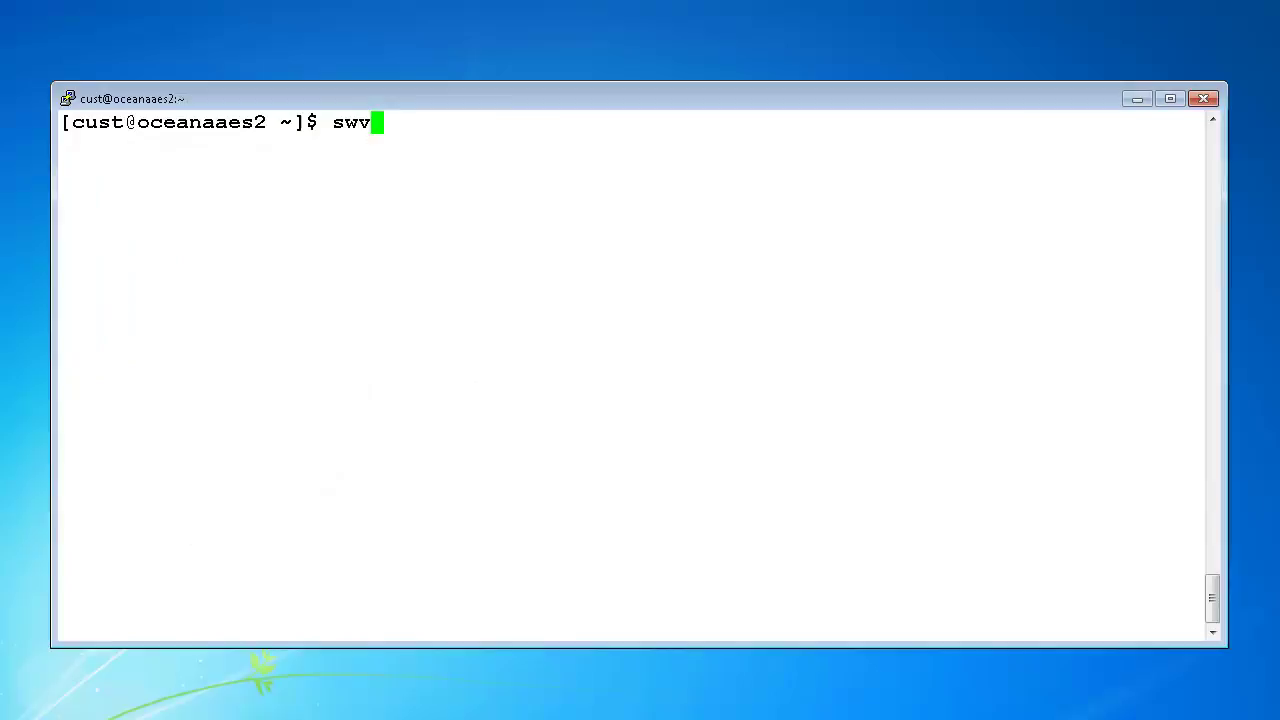
text(ersion)
key(Return)
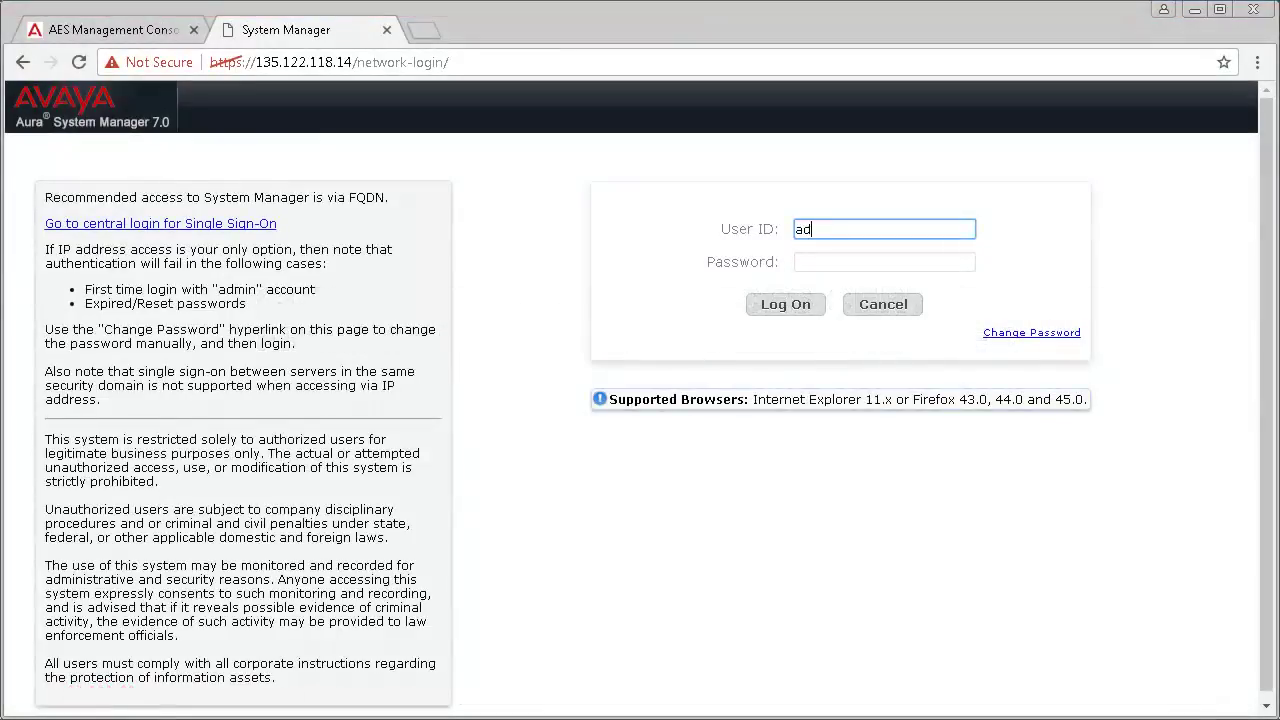
Step: Log in to Avaya Aura System Manager as admin
text(min)
key(Tab)
text(********)
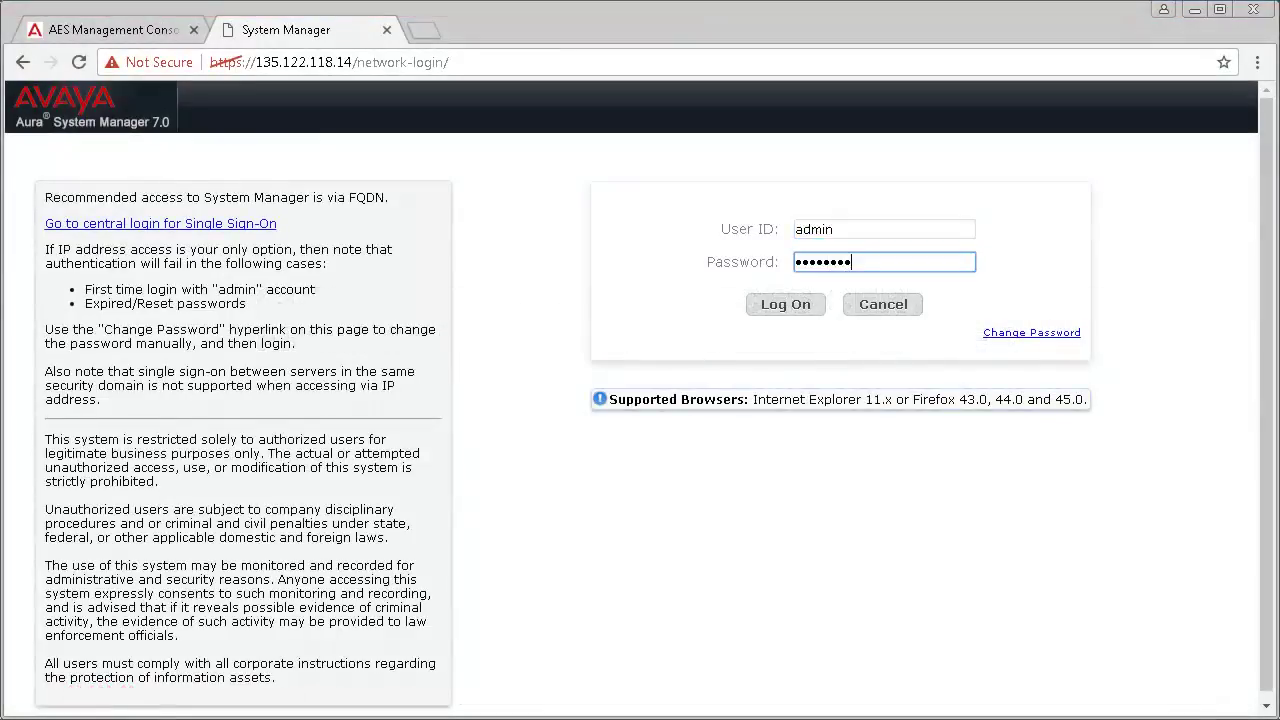
key(Return)
Step: Go to Services > Security > Certificates > Authority to reach EJBCA Administration for tmdefaultca
click(950, 480)
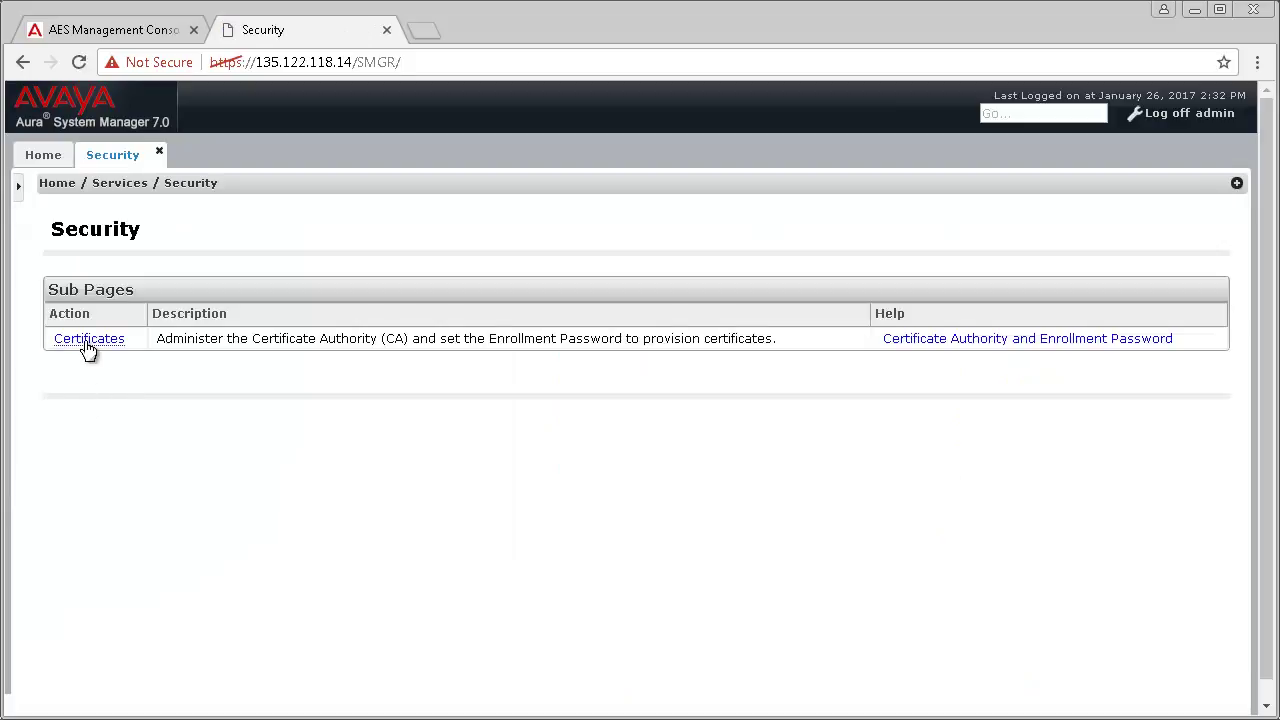
click(89, 340)
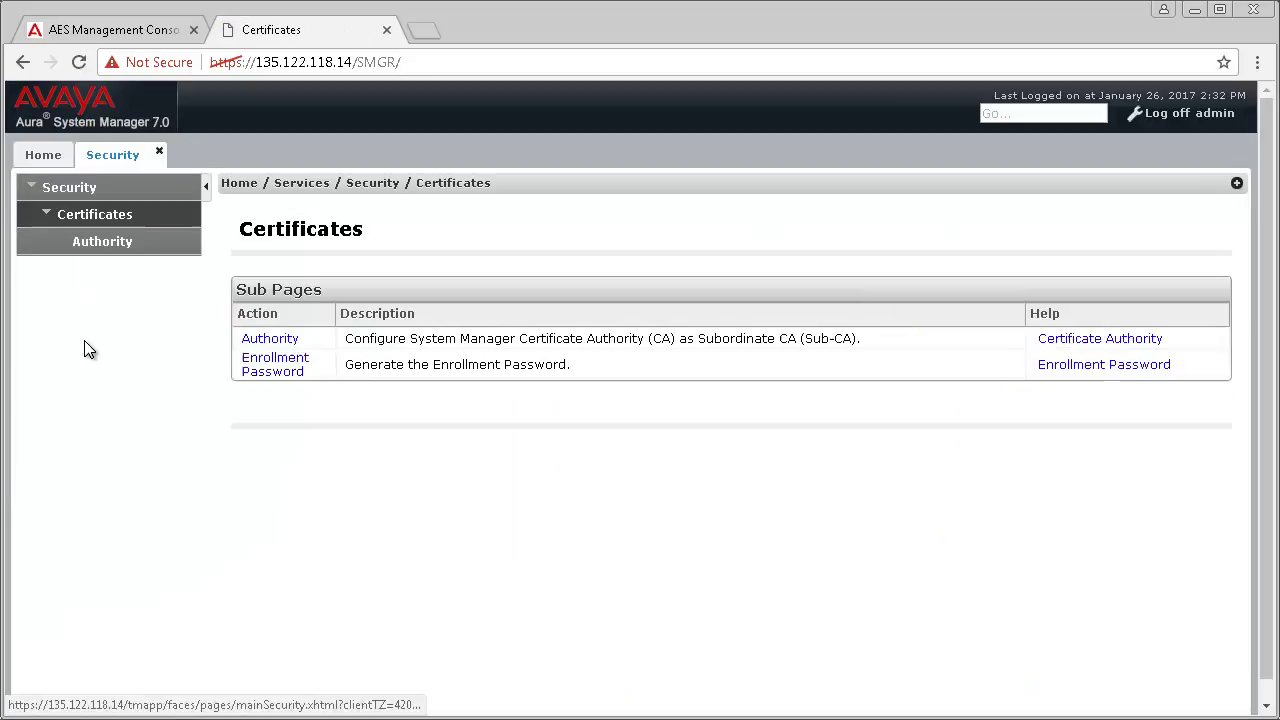
click(107, 249)
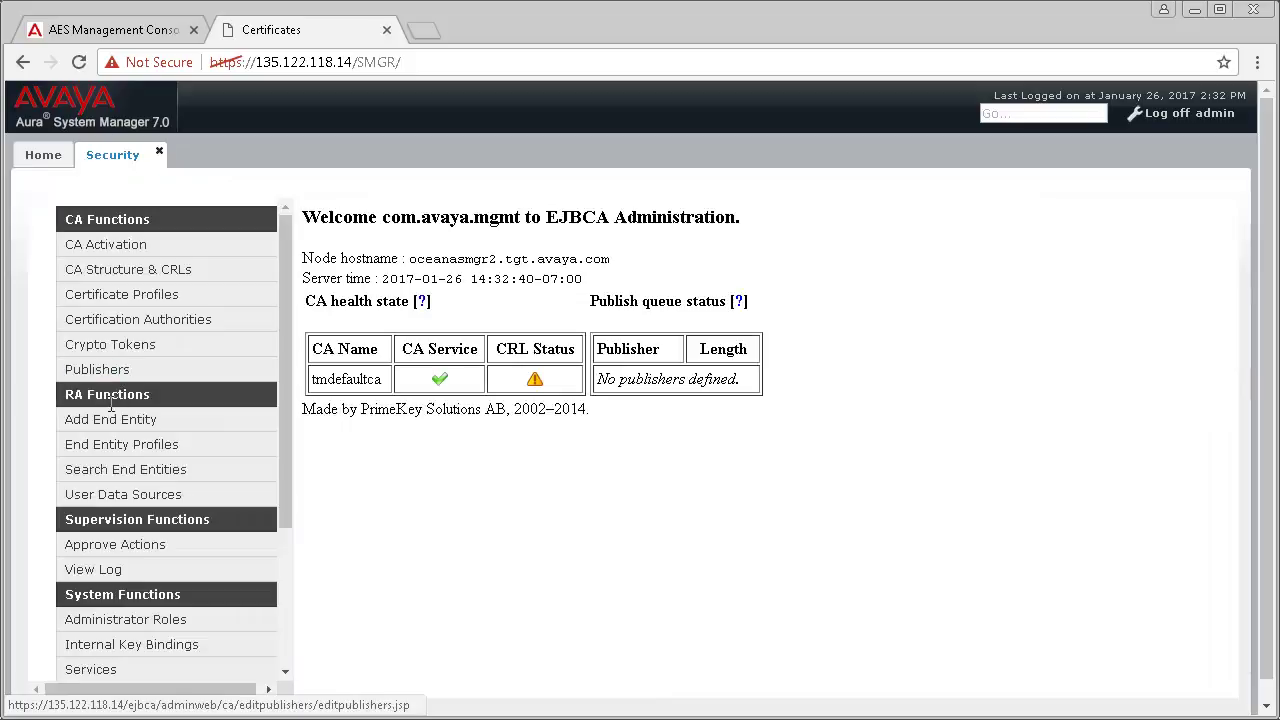
Step: Start a new INBOUND_OUTBOUND_TLS end entity with username avaya and its password entered twice
click(112, 424)
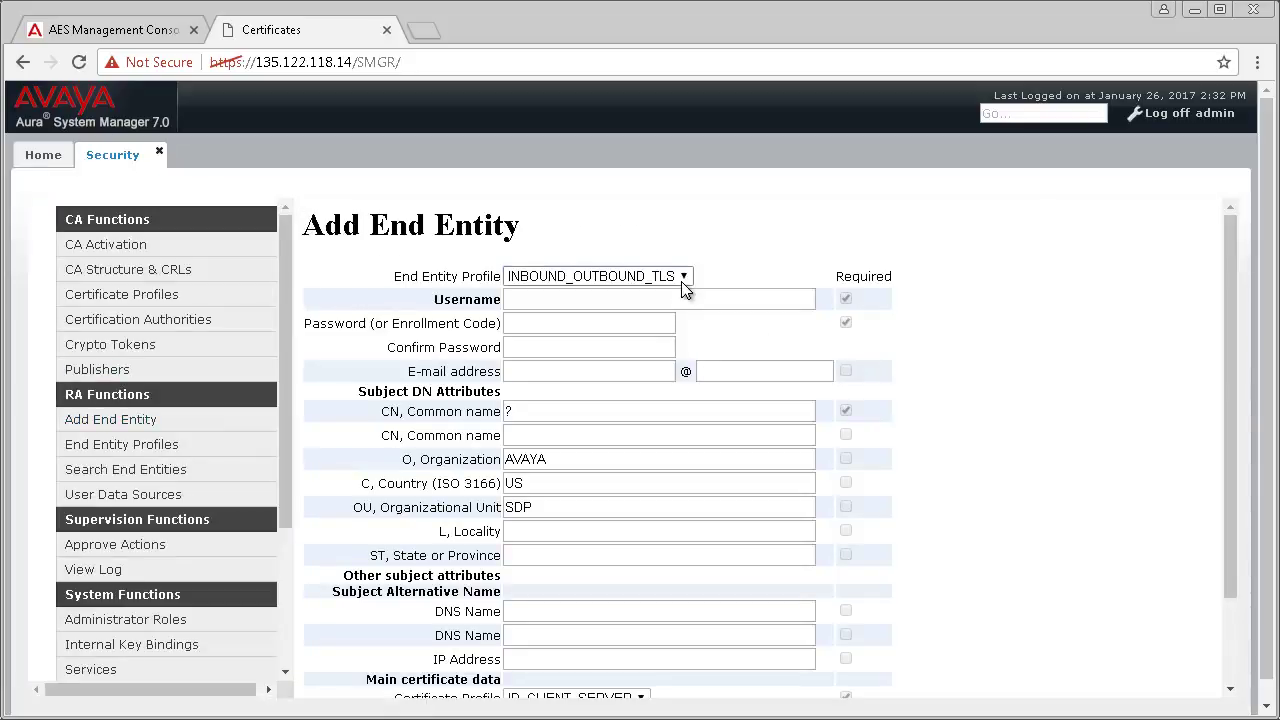
click(682, 281)
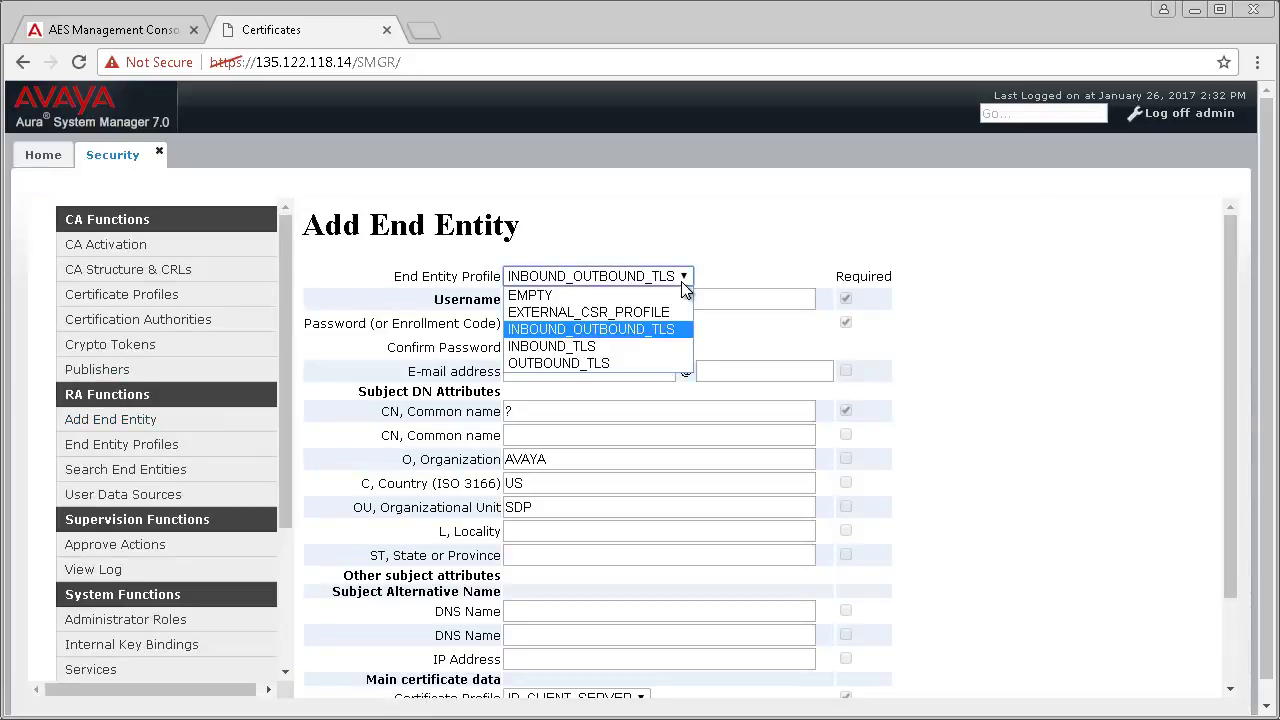
click(657, 328)
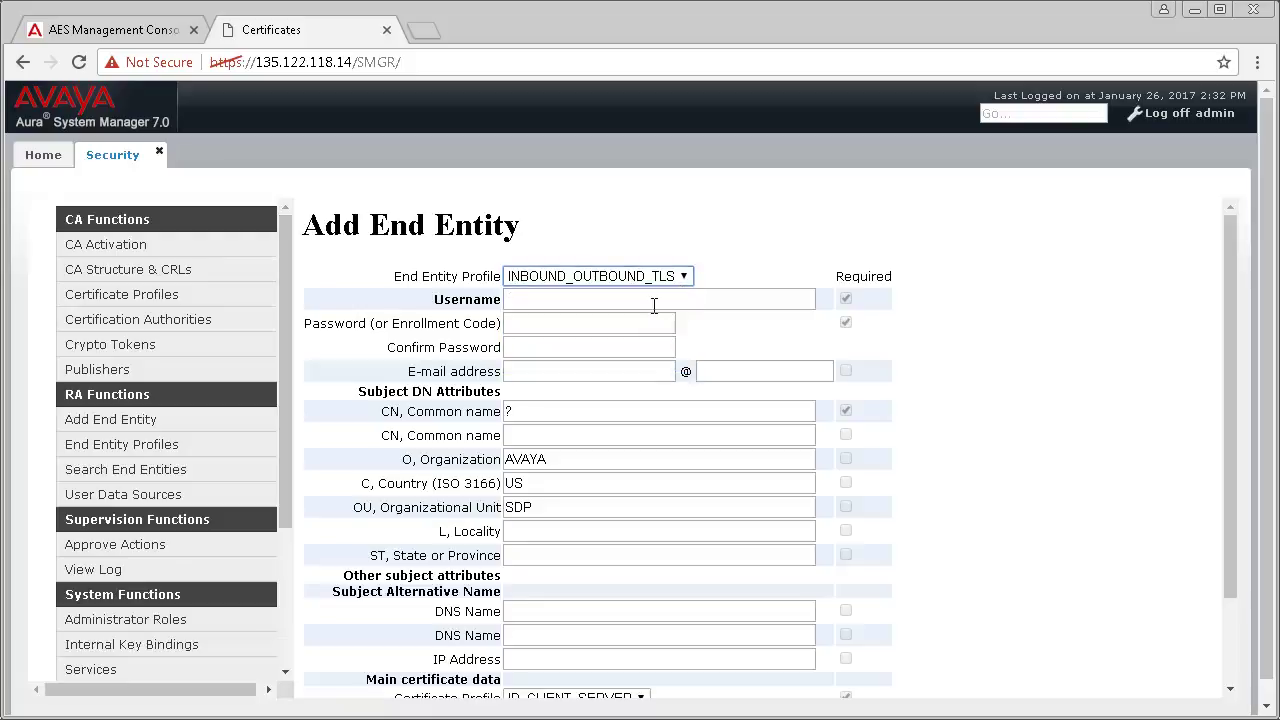
click(654, 301)
text(avaya)
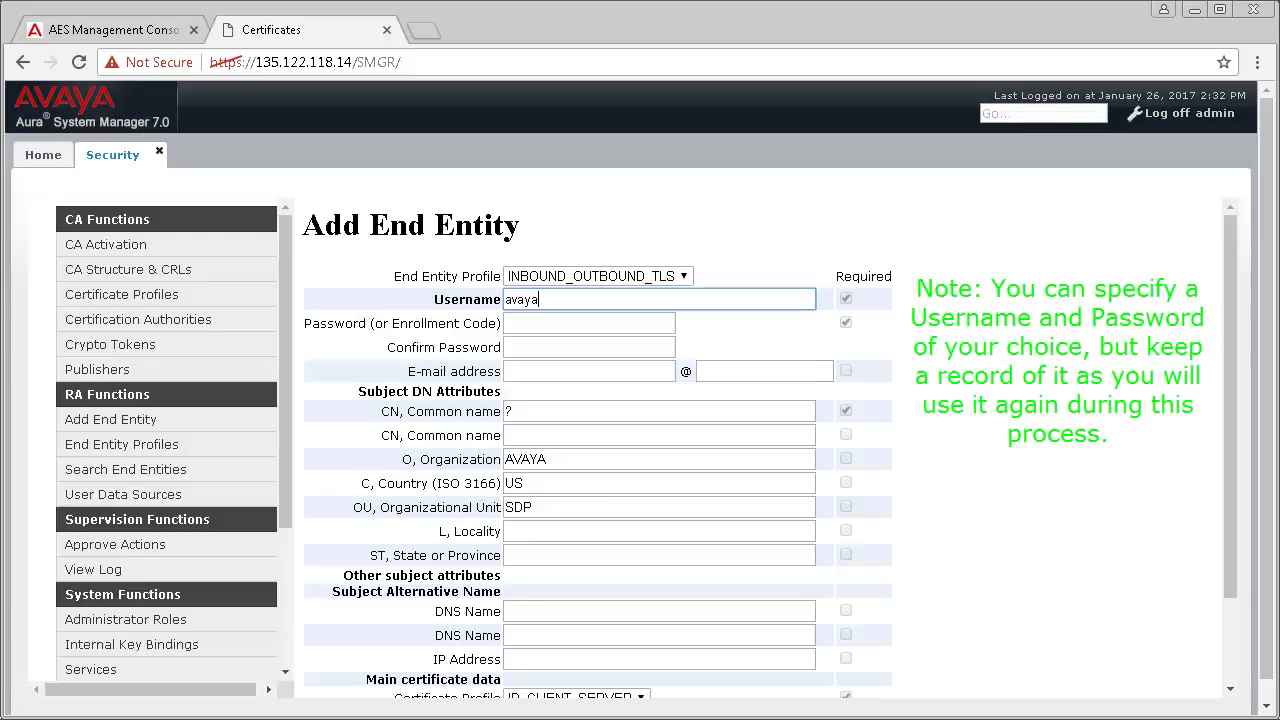
key(Tab)
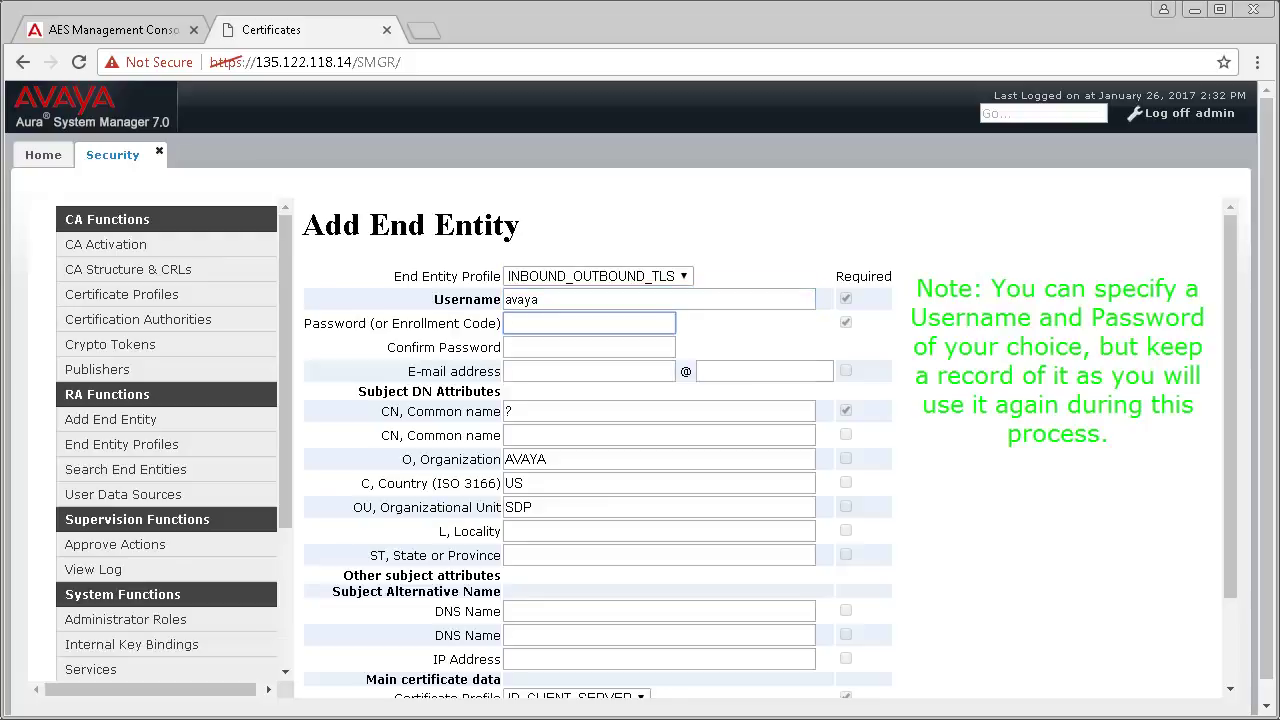
text(avaya123)
key(Tab)
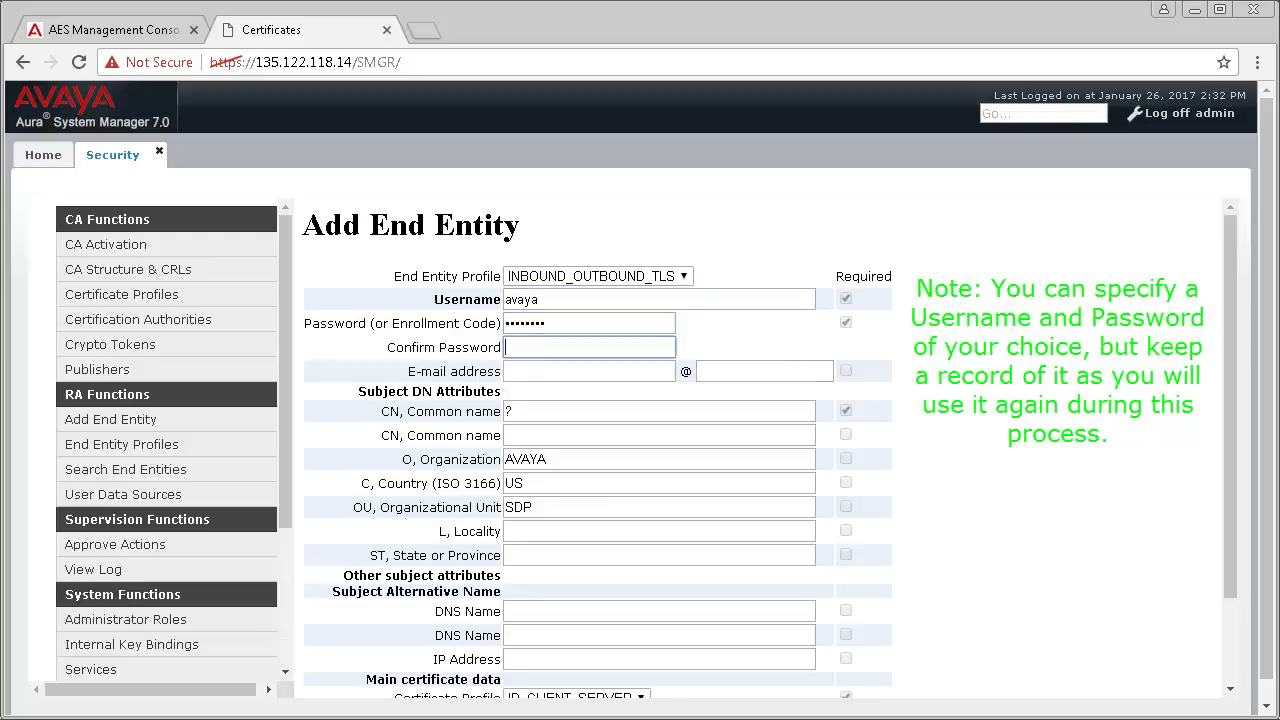
text(avaya123)
Step: Set common name oceanaaes2.tgt.avaya.com and token type P12 file, then add the end entity
double_click(509, 411)
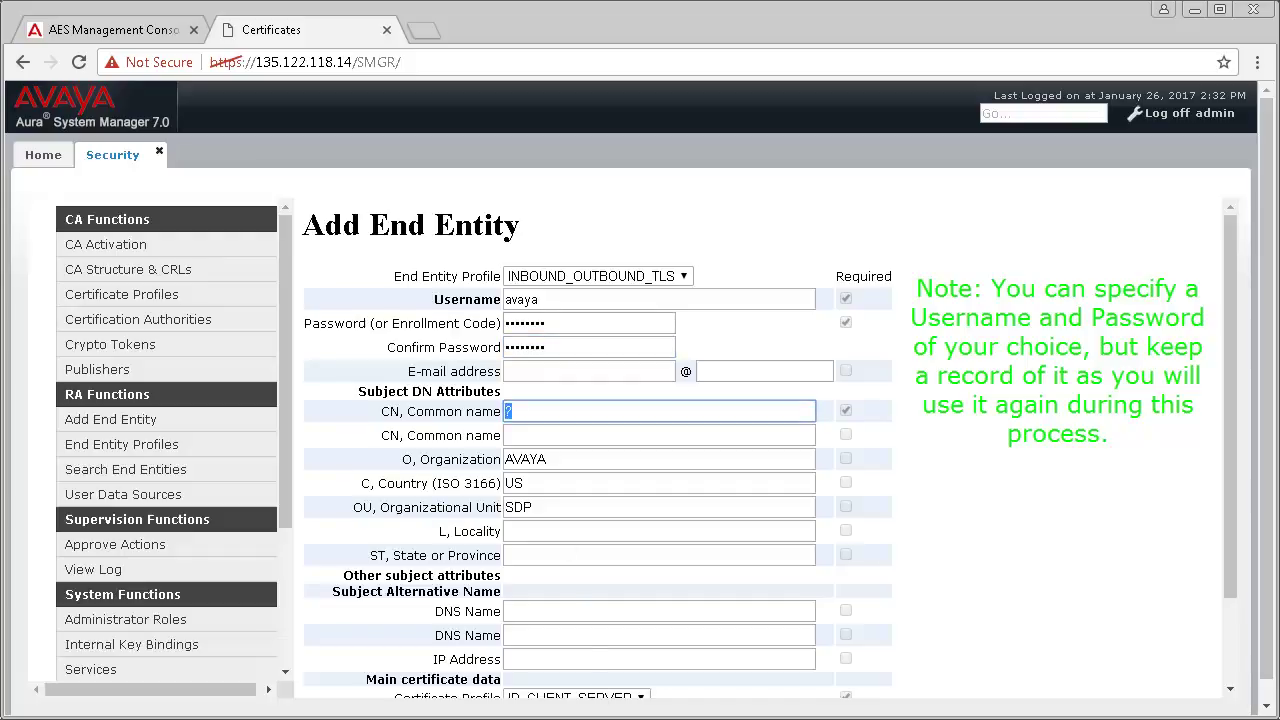
text(o)
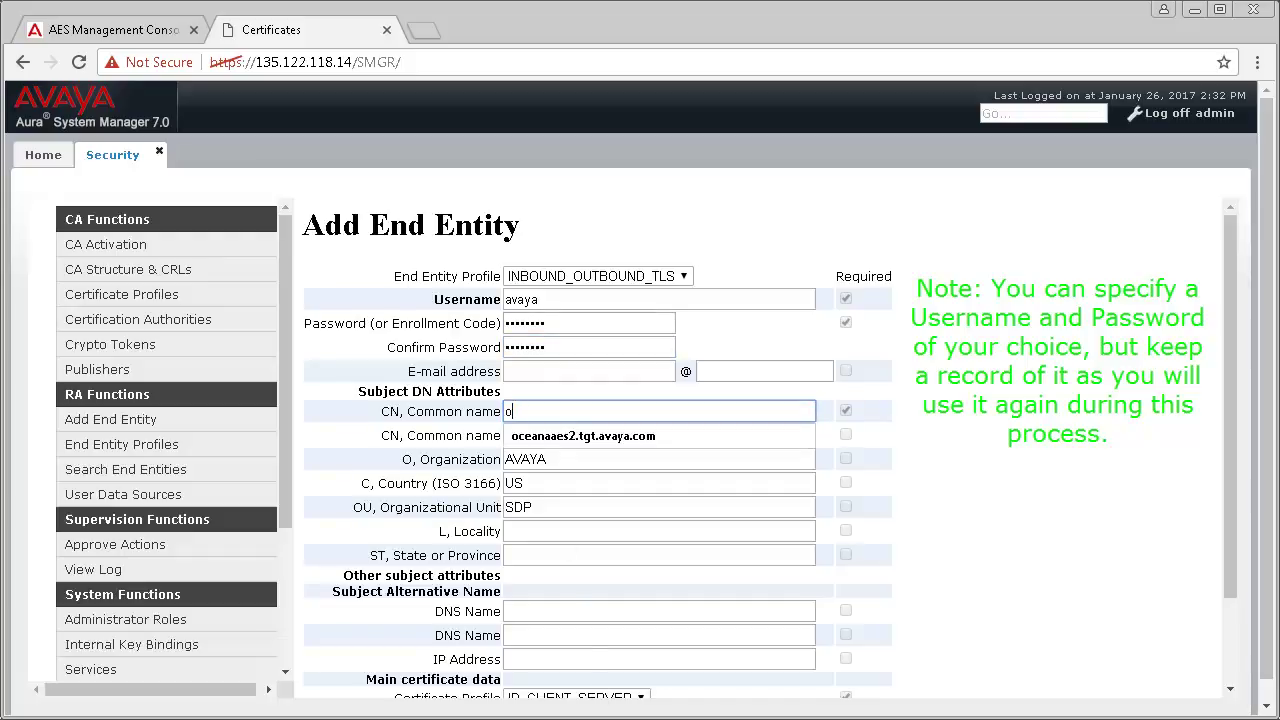
click(591, 437)
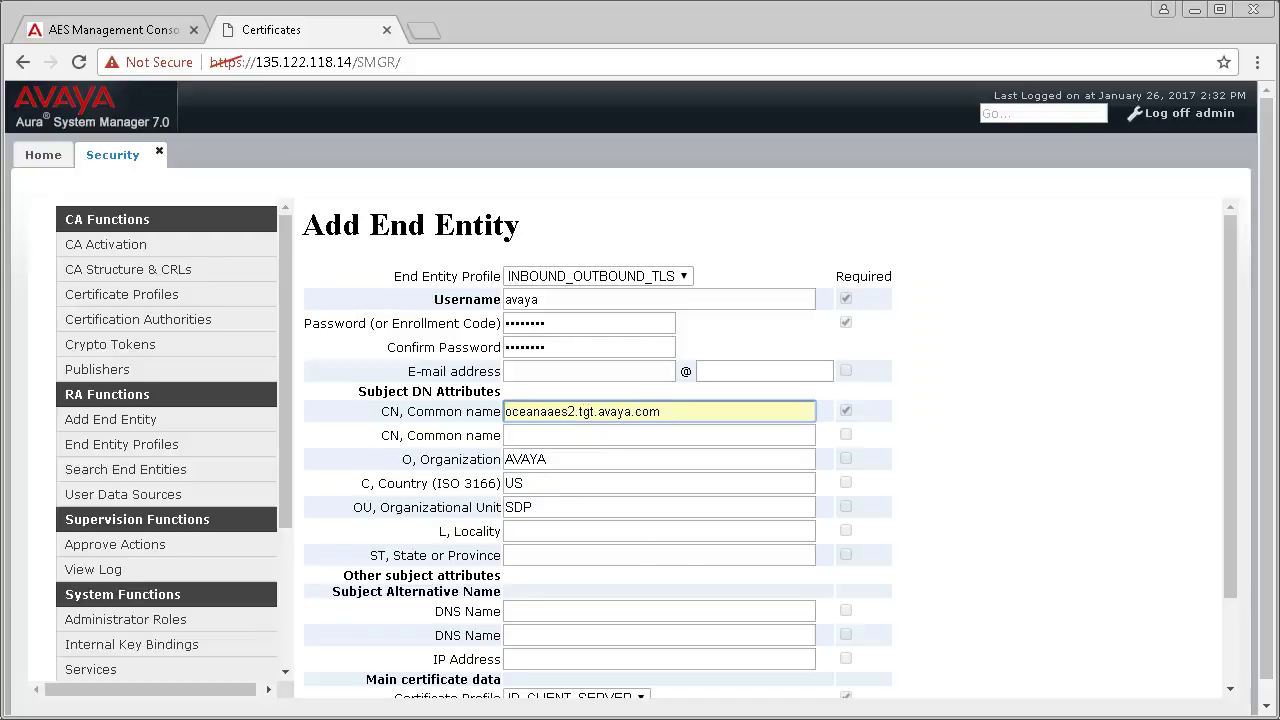
scroll(657, 600, down, 2)
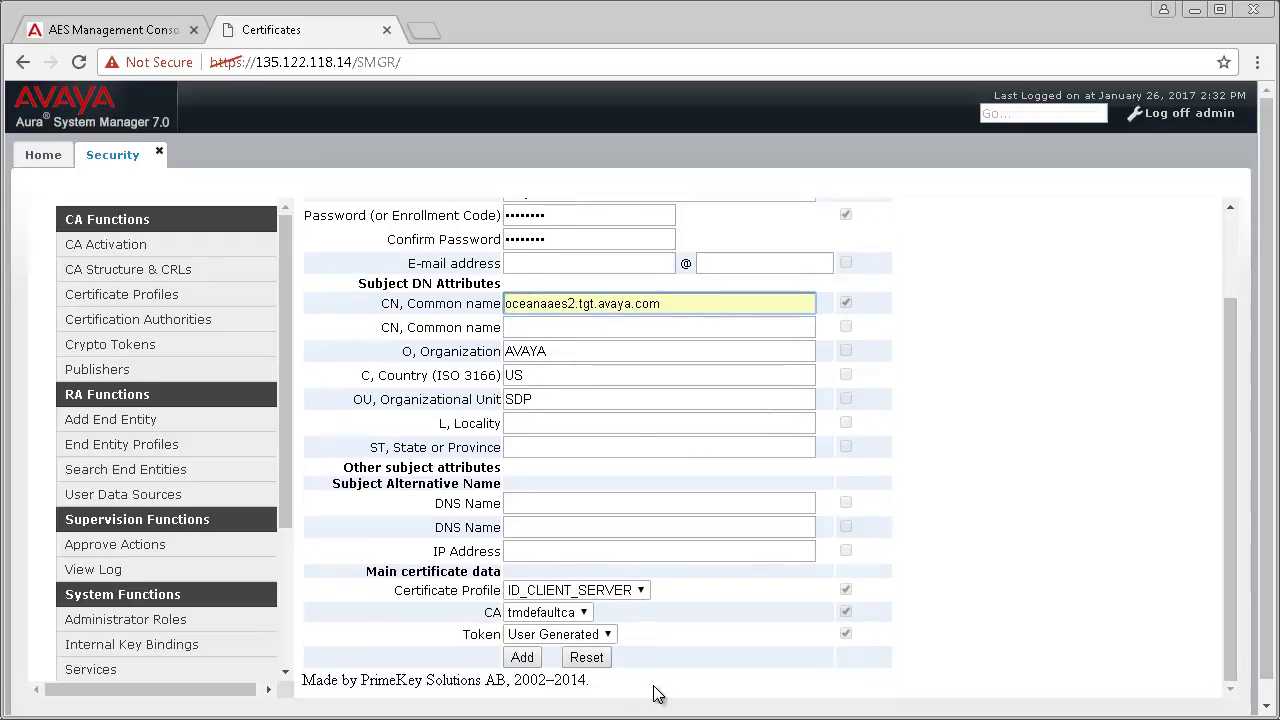
click(588, 636)
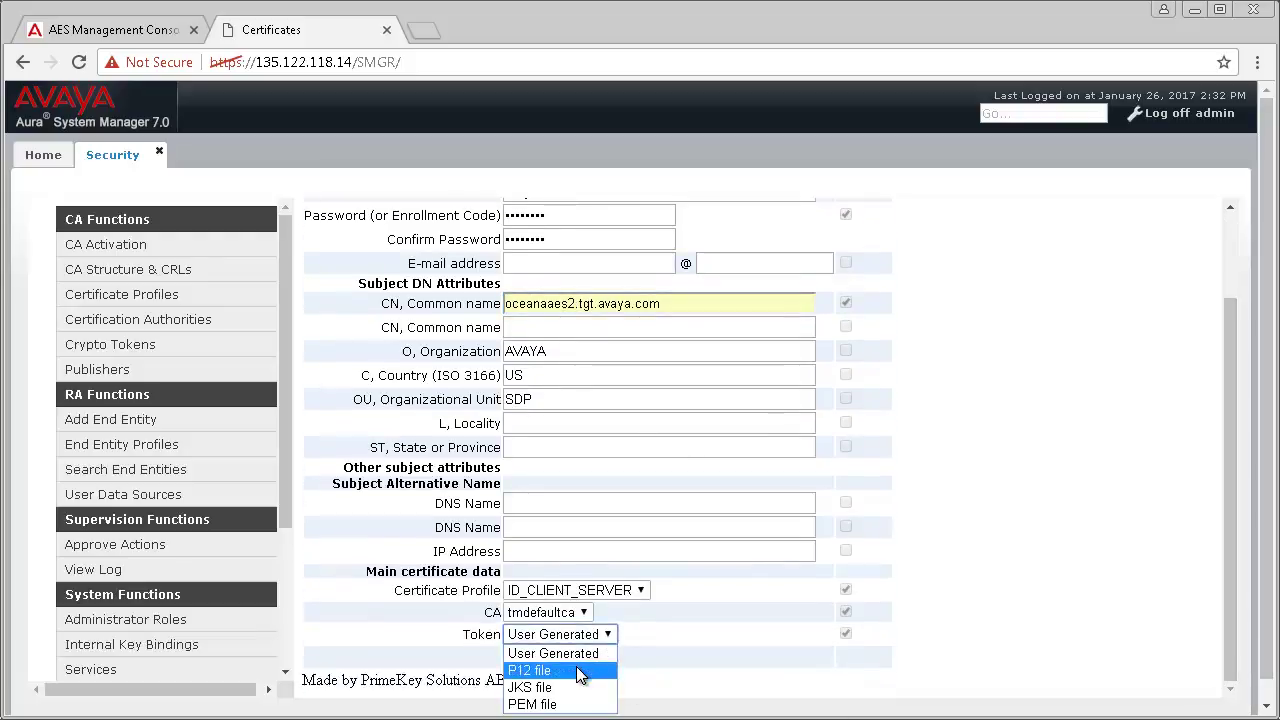
click(571, 671)
click(527, 657)
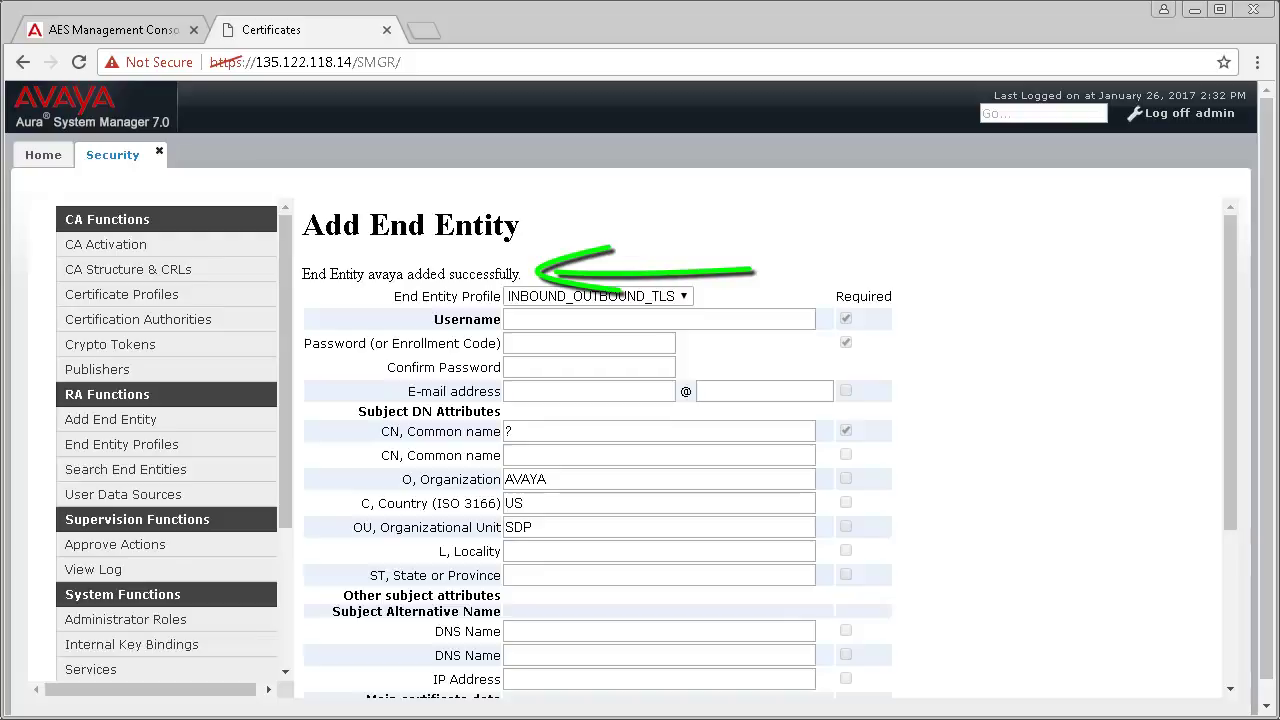
Step: In EJBCA Public Web's Create Keystore page, enter username avaya and move to the password
click(287, 647)
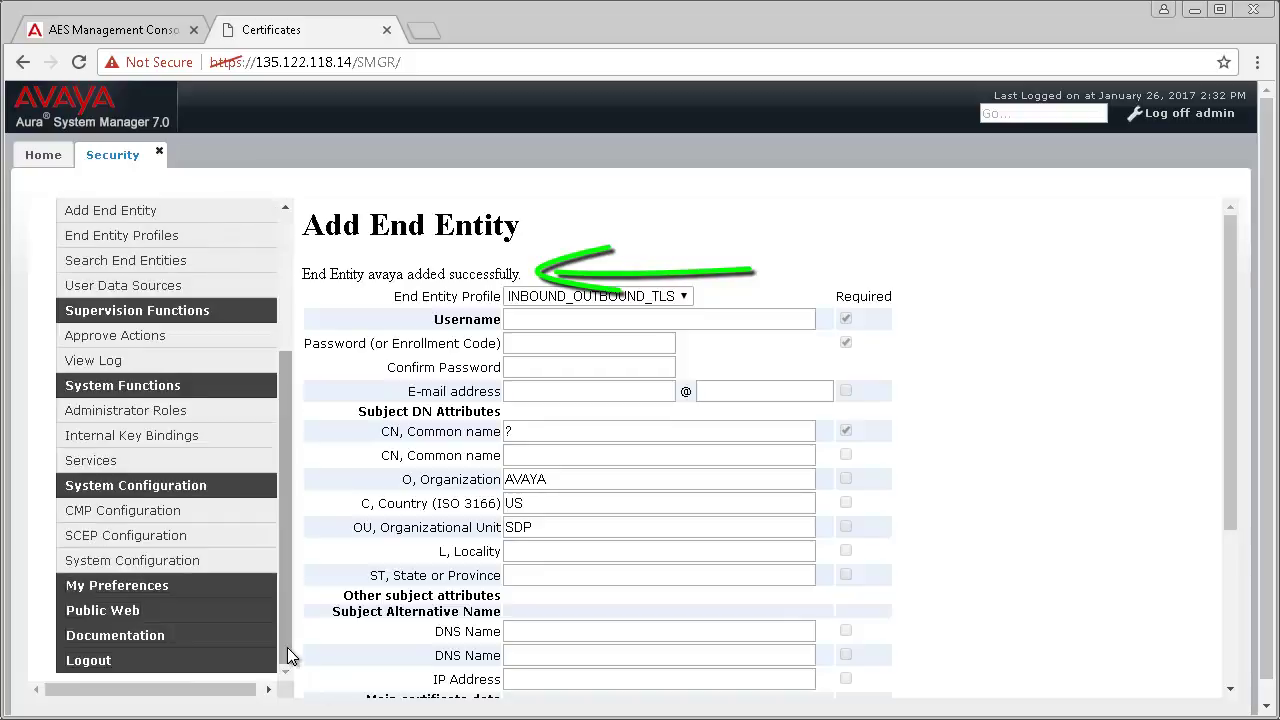
click(120, 611)
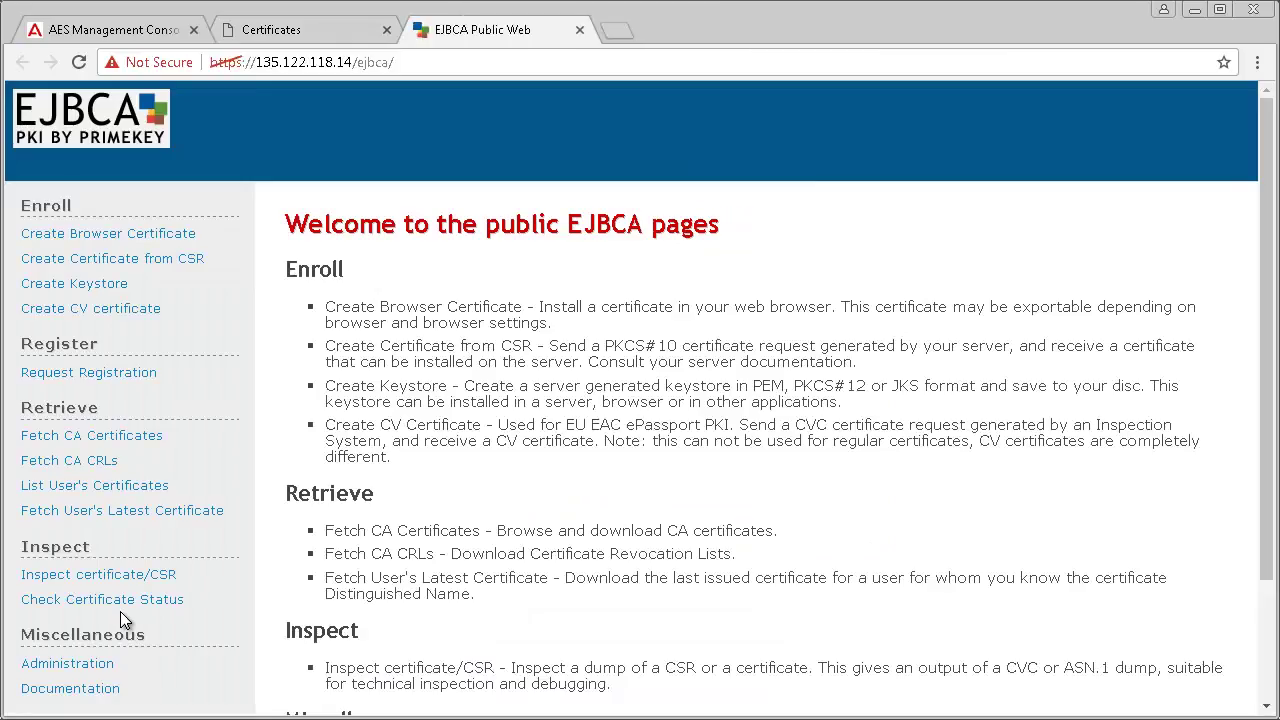
click(74, 286)
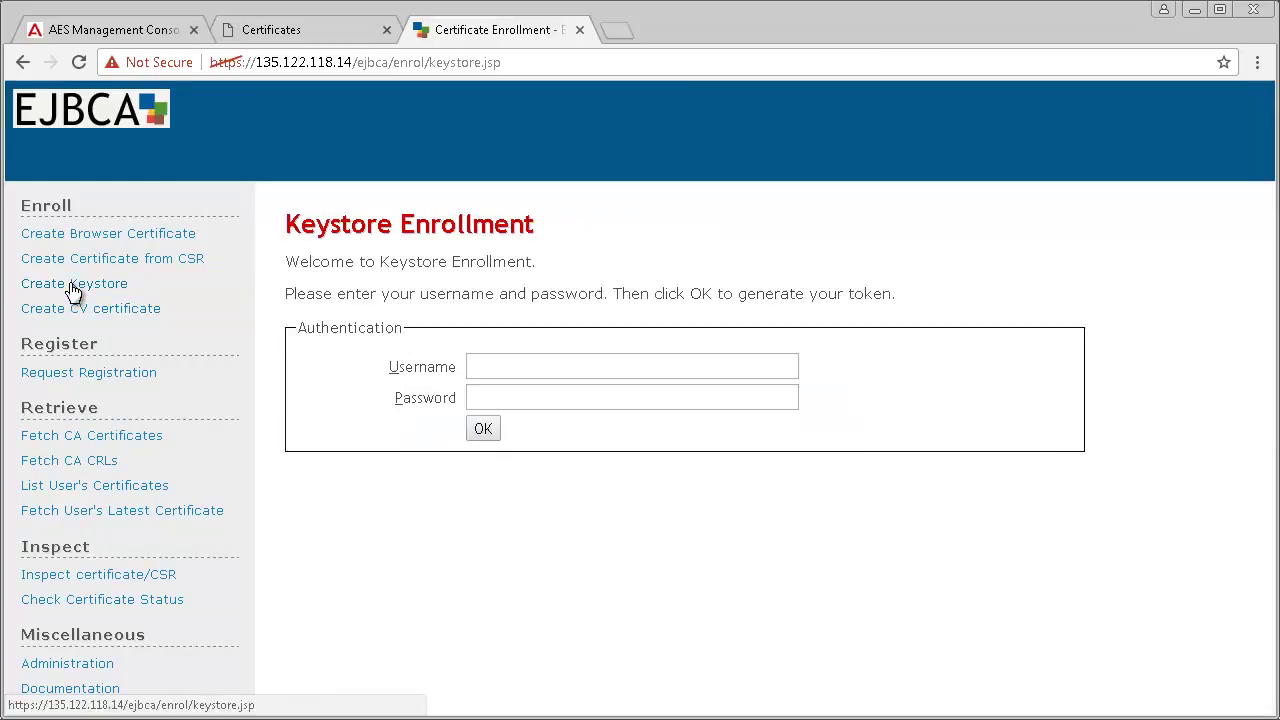
click(503, 362)
text(avaya)
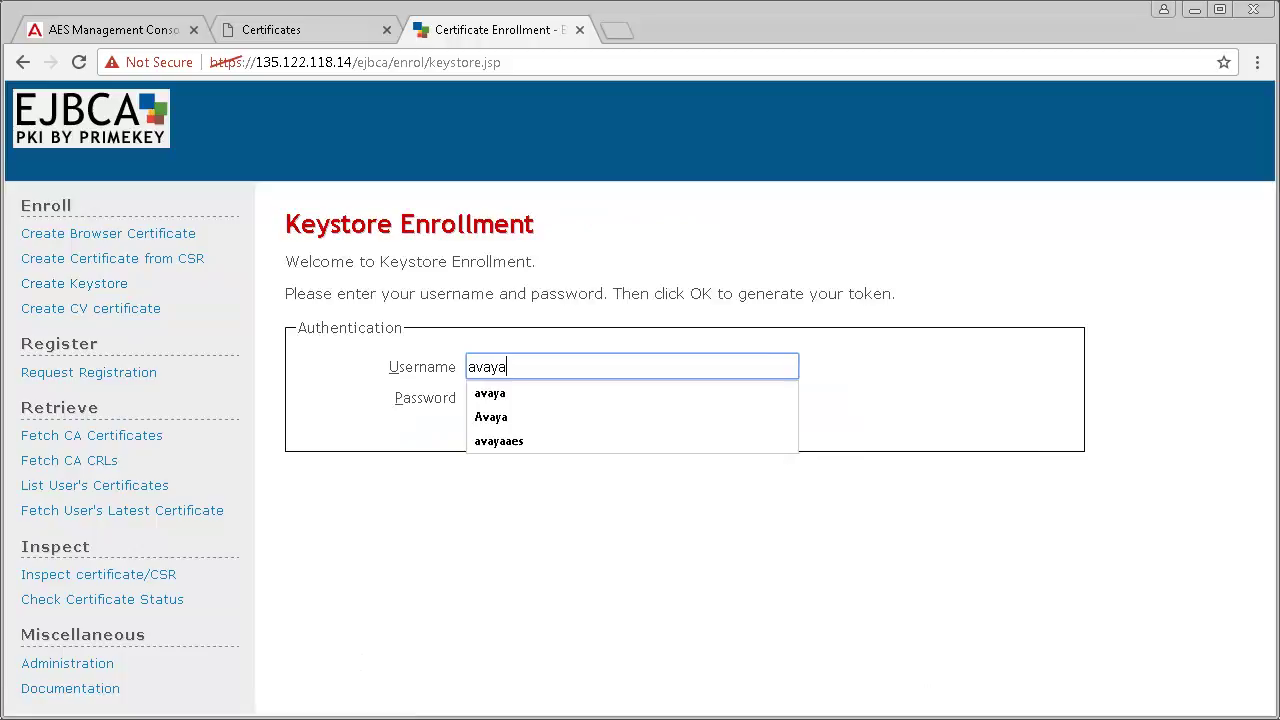
key(Tab)
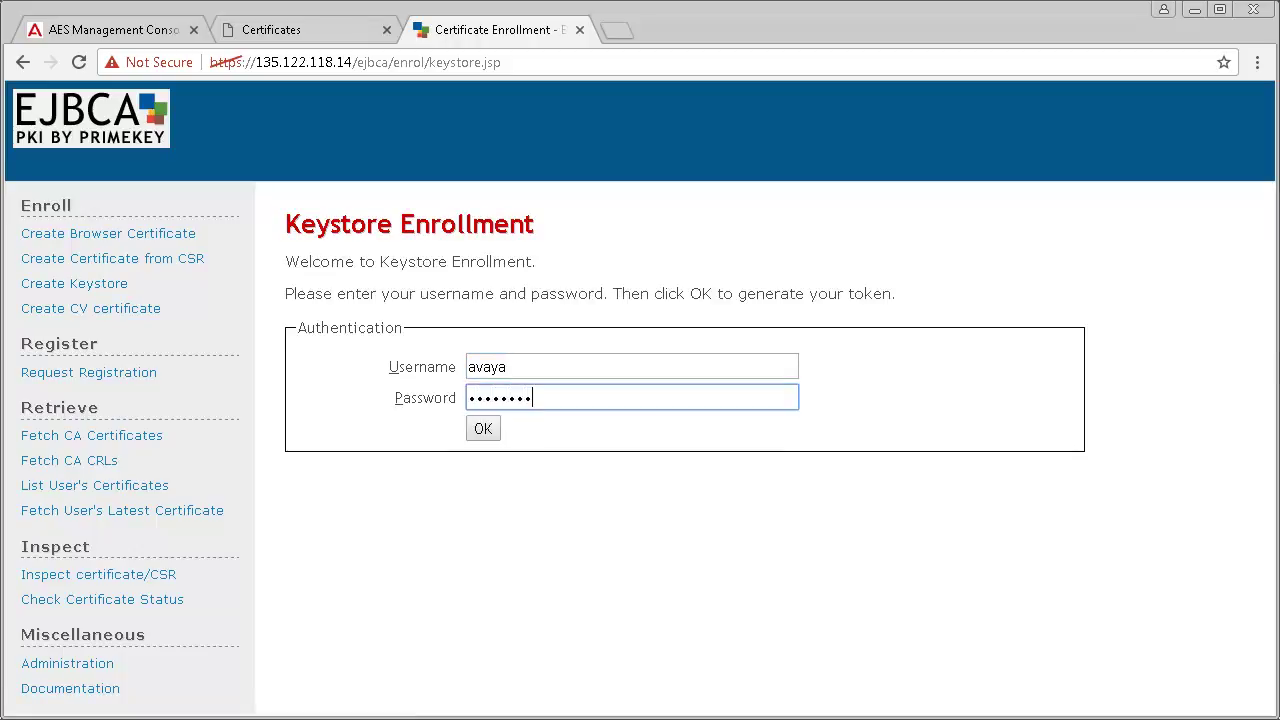
Step: Enroll a 2048-bit keystore avaya.p12 and download the CA certificate chain as PEM
click(476, 431)
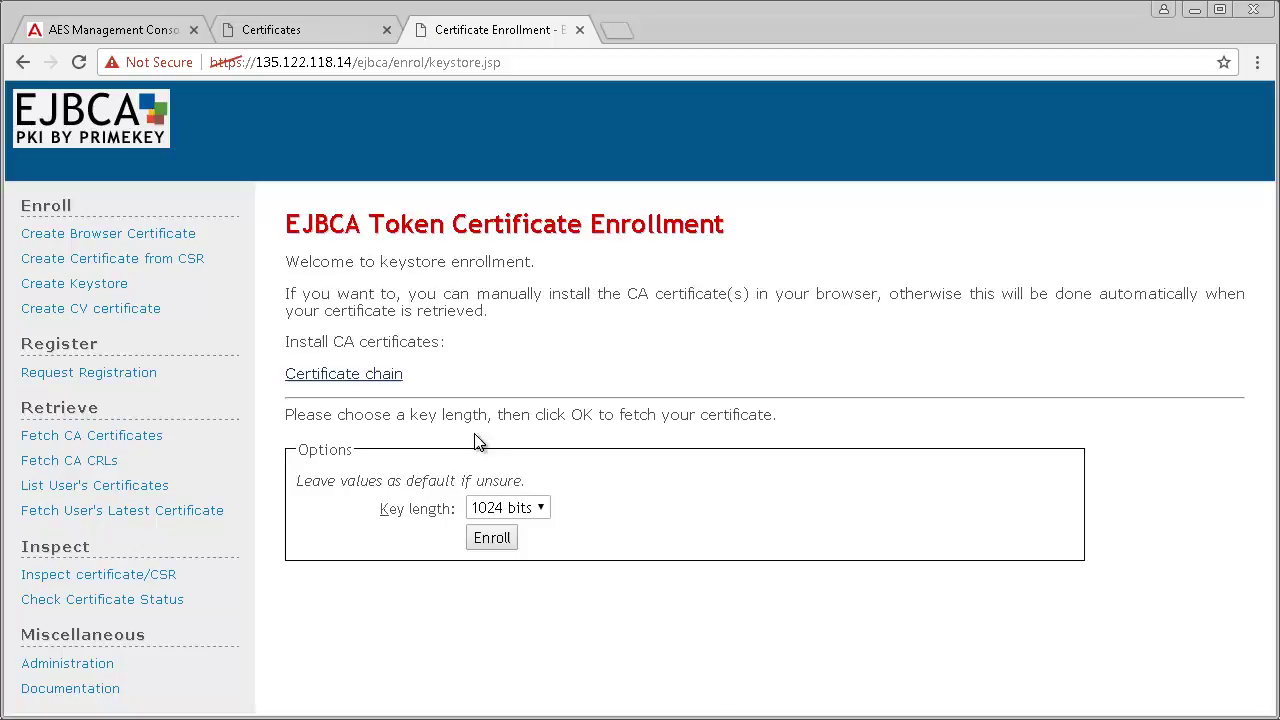
click(519, 509)
key(Escape)
key(Down)
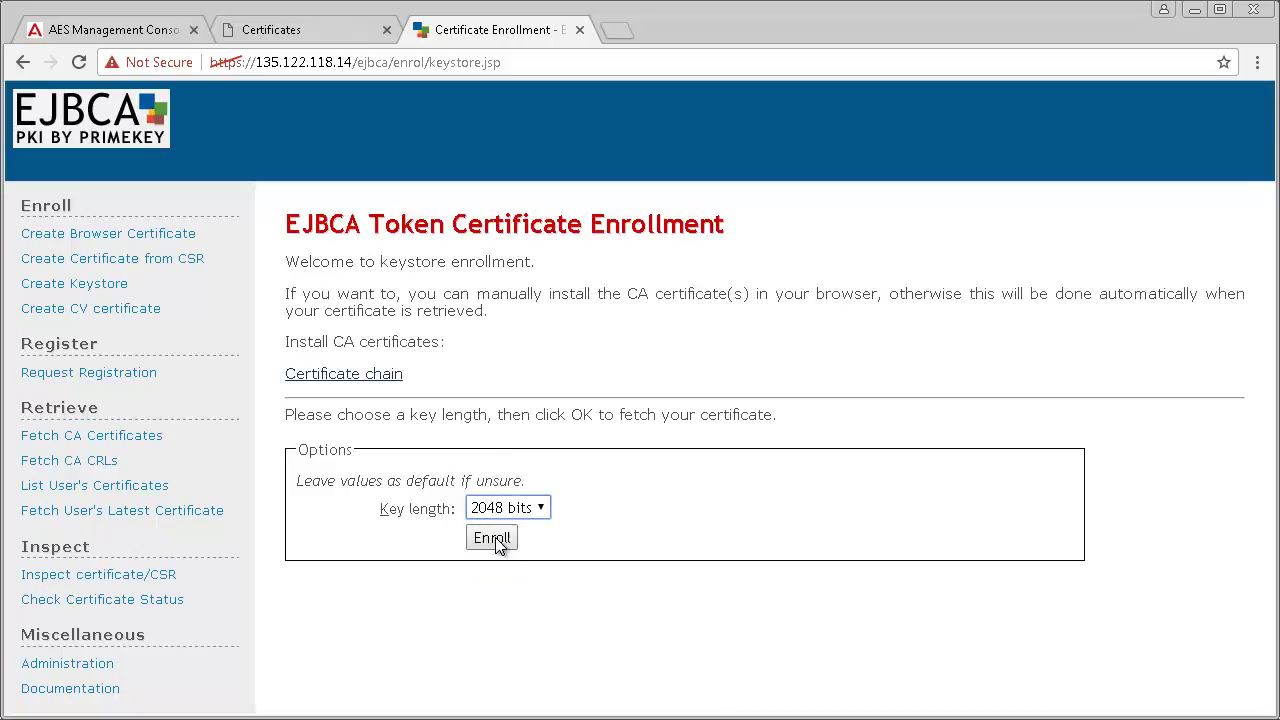
click(492, 538)
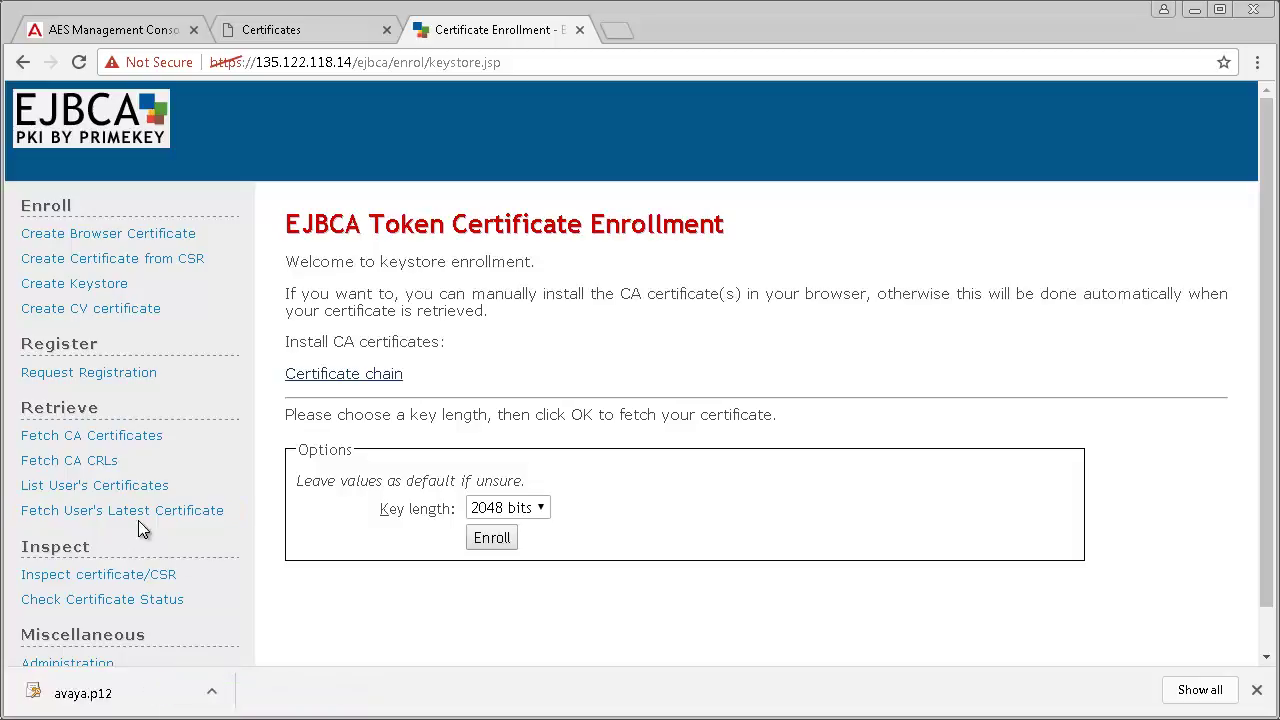
click(97, 440)
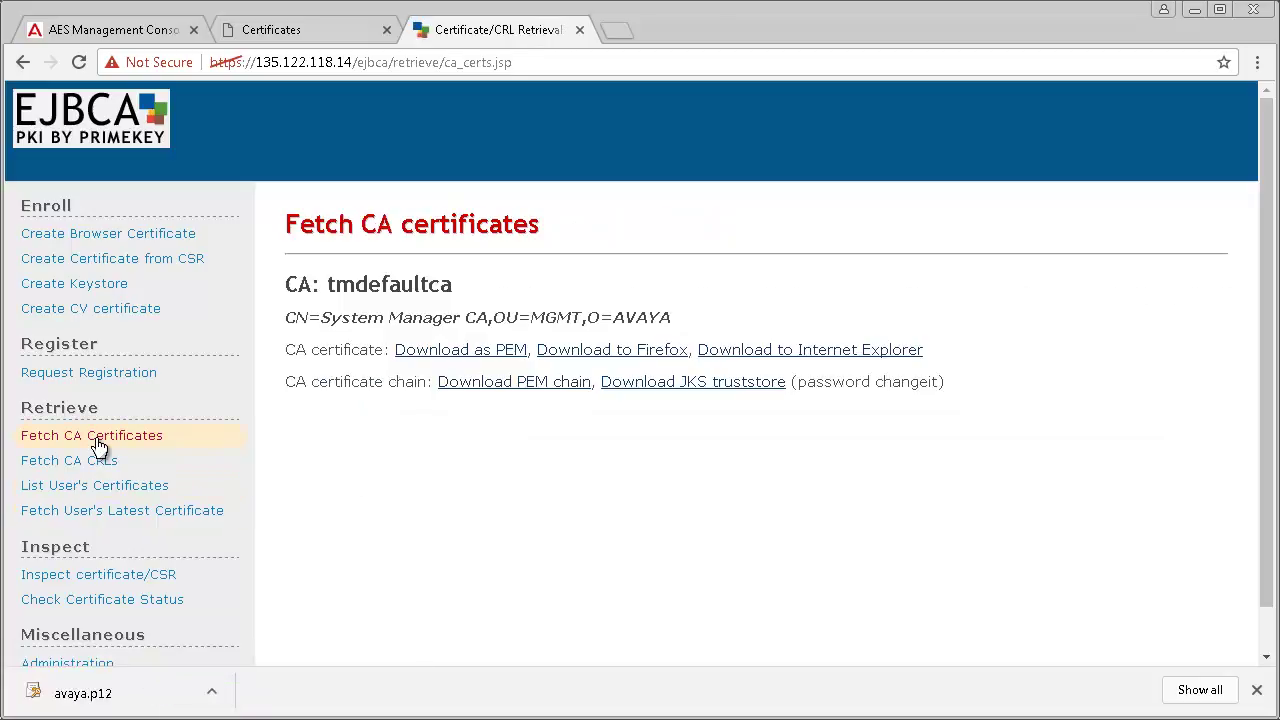
click(500, 391)
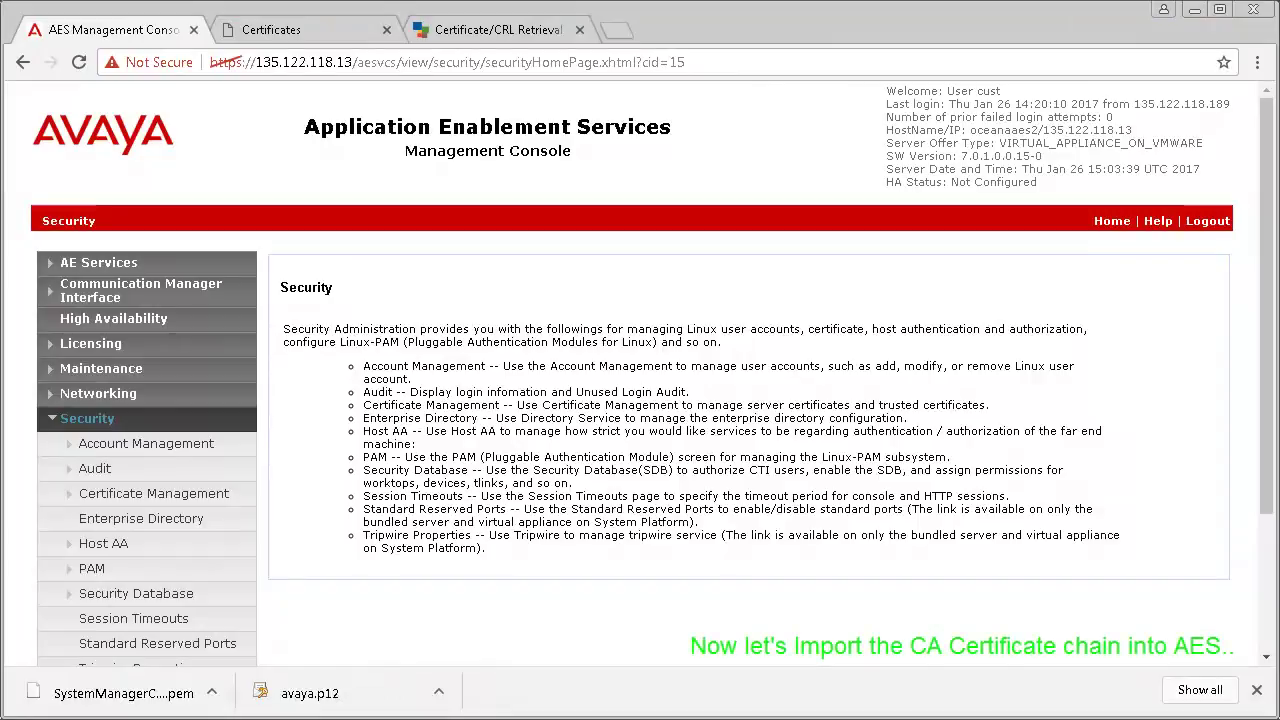
Step: Under CA Trusted Certificates, start an import and select SystemManagerCA-chain.pem
click(187, 493)
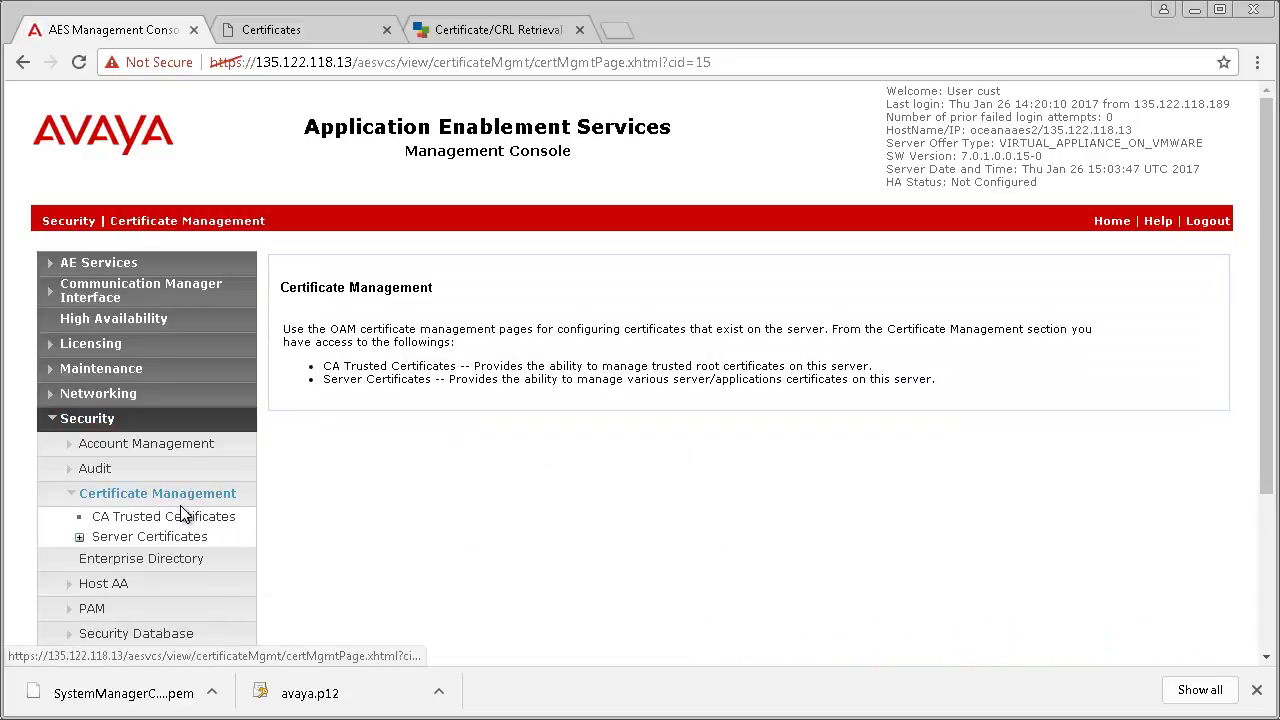
click(180, 517)
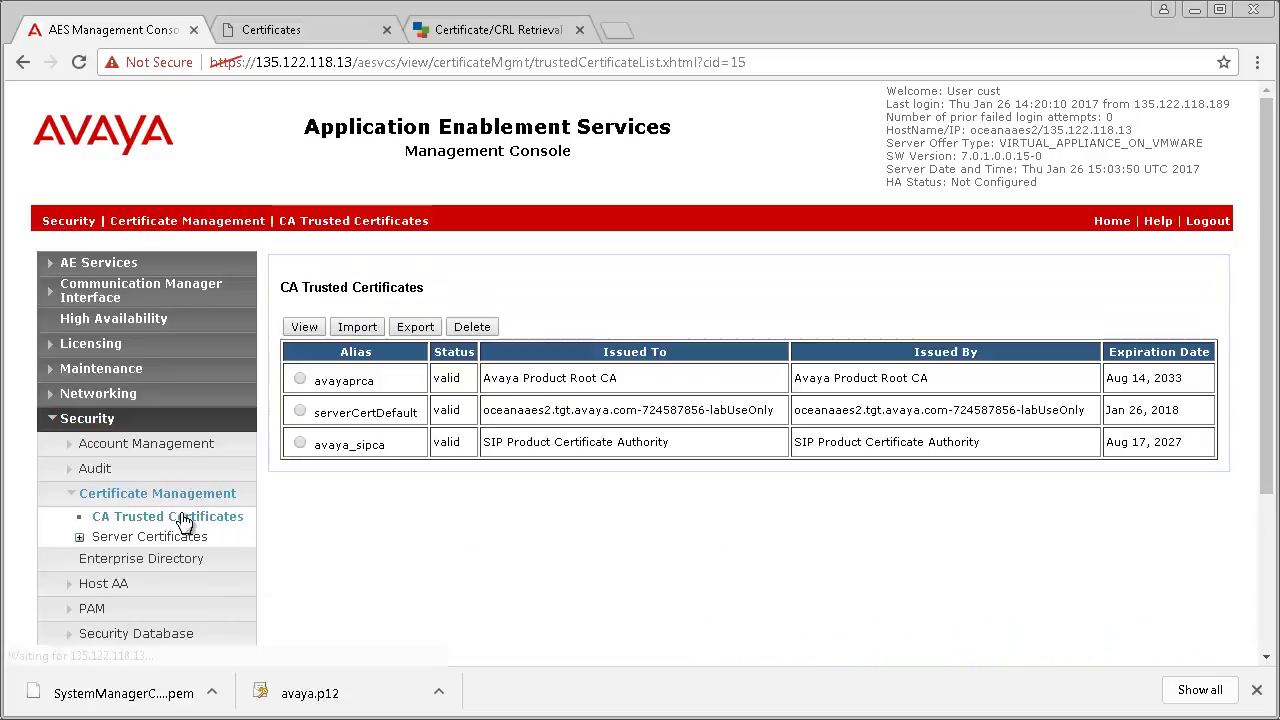
click(356, 328)
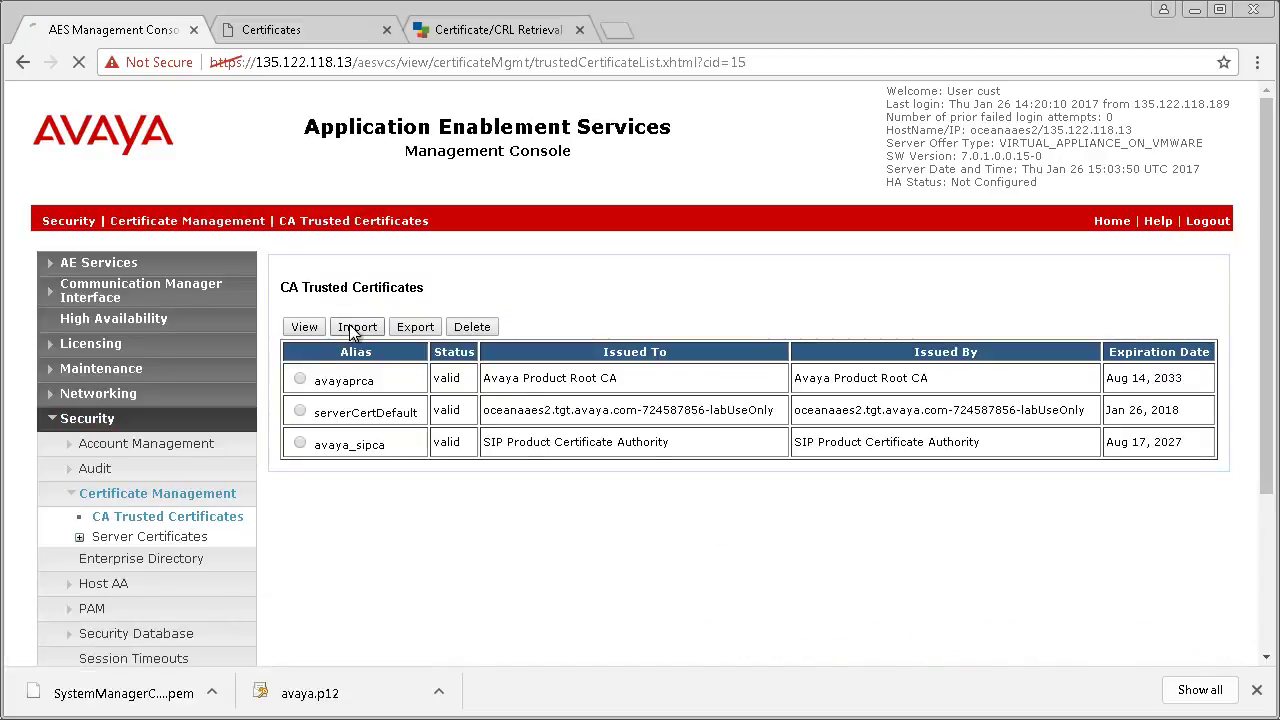
click(373, 328)
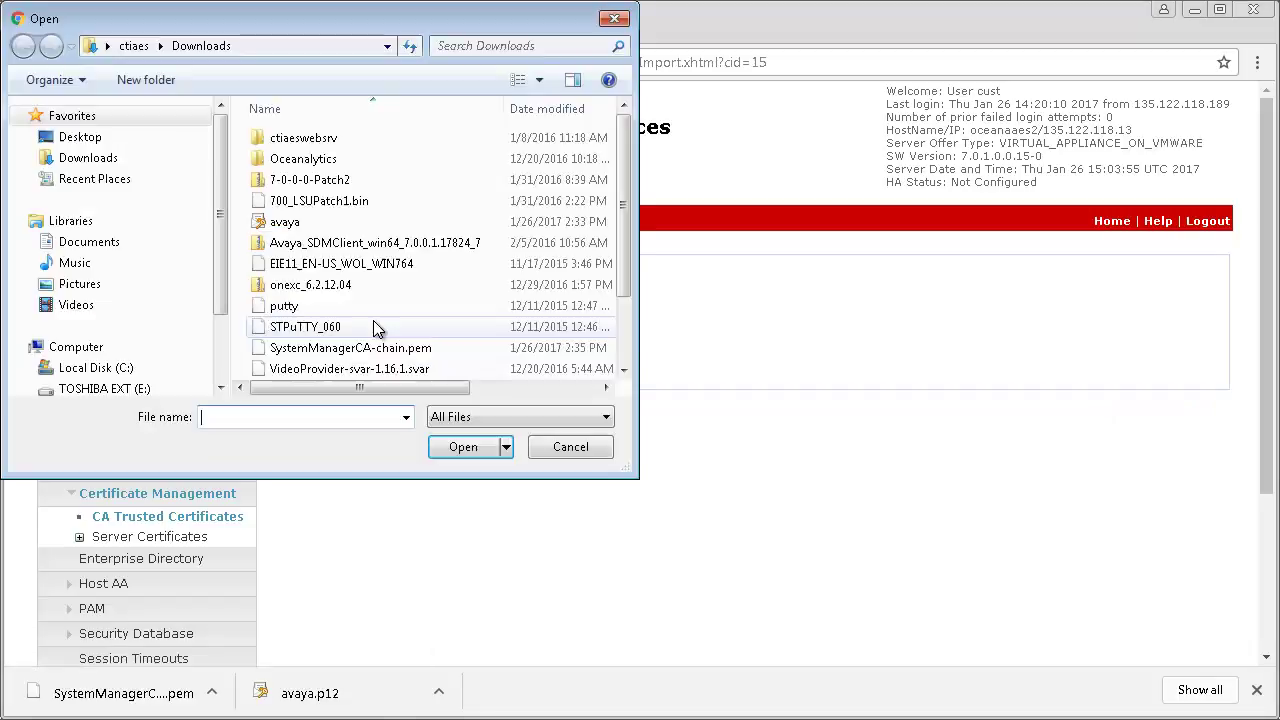
click(380, 348)
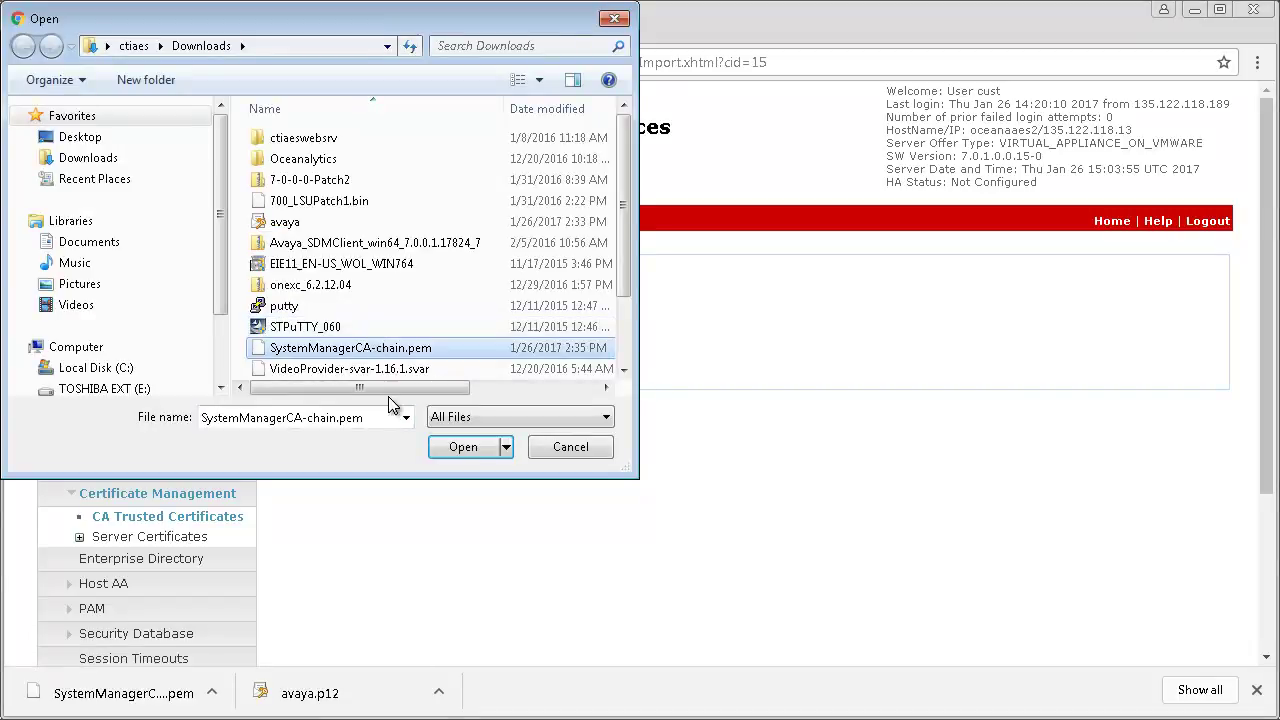
click(449, 446)
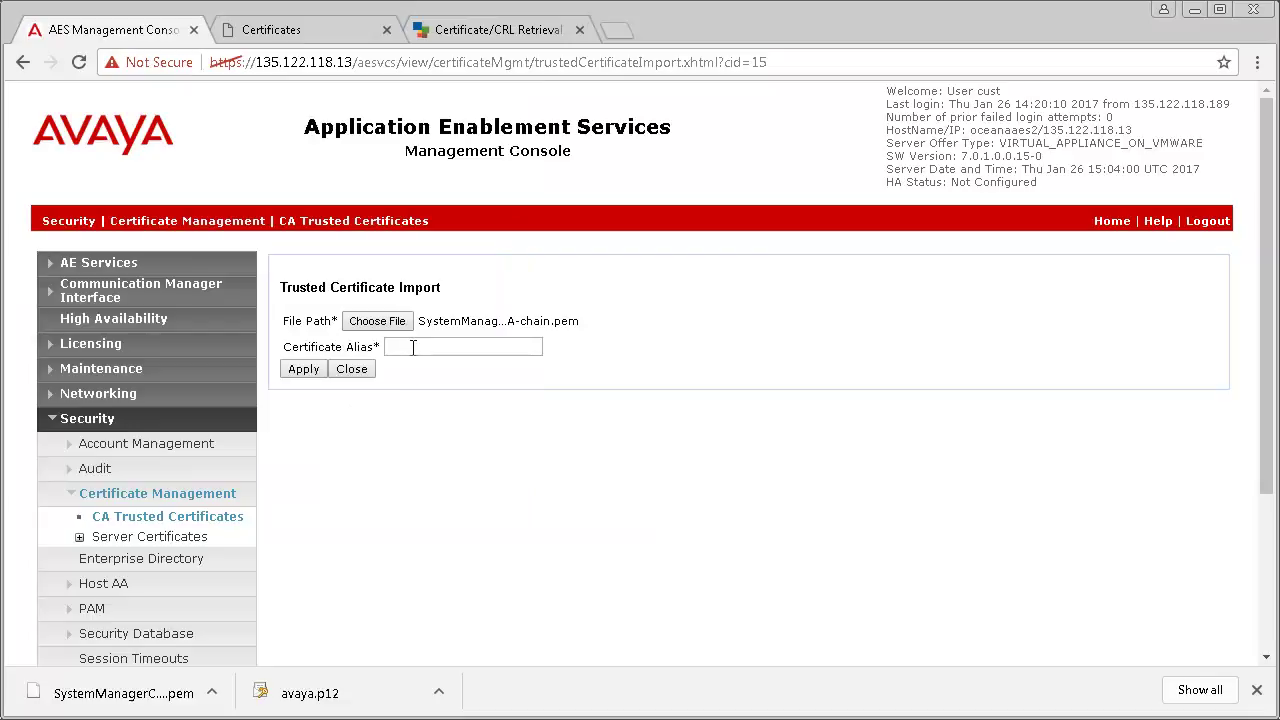
Step: Import the certificate with alias SMGR2CA, confirm it, then go to Server Certificates
click(412, 347)
text(S)
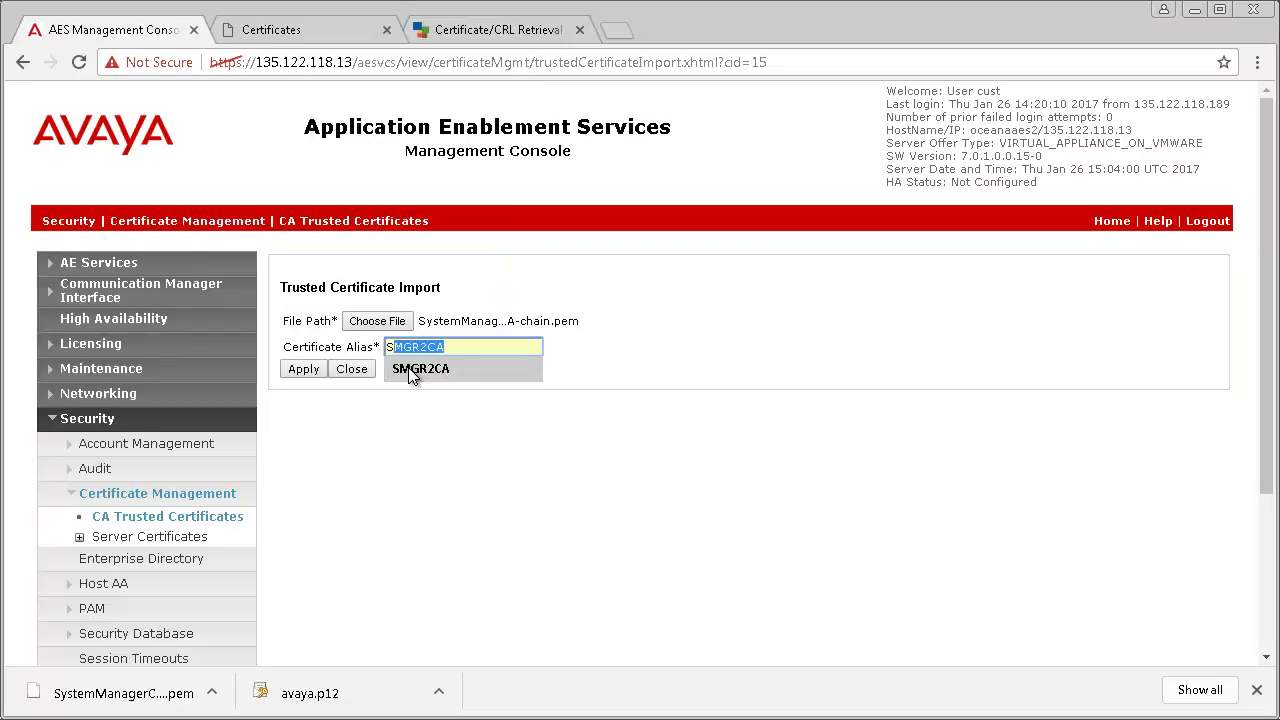
click(408, 367)
click(305, 370)
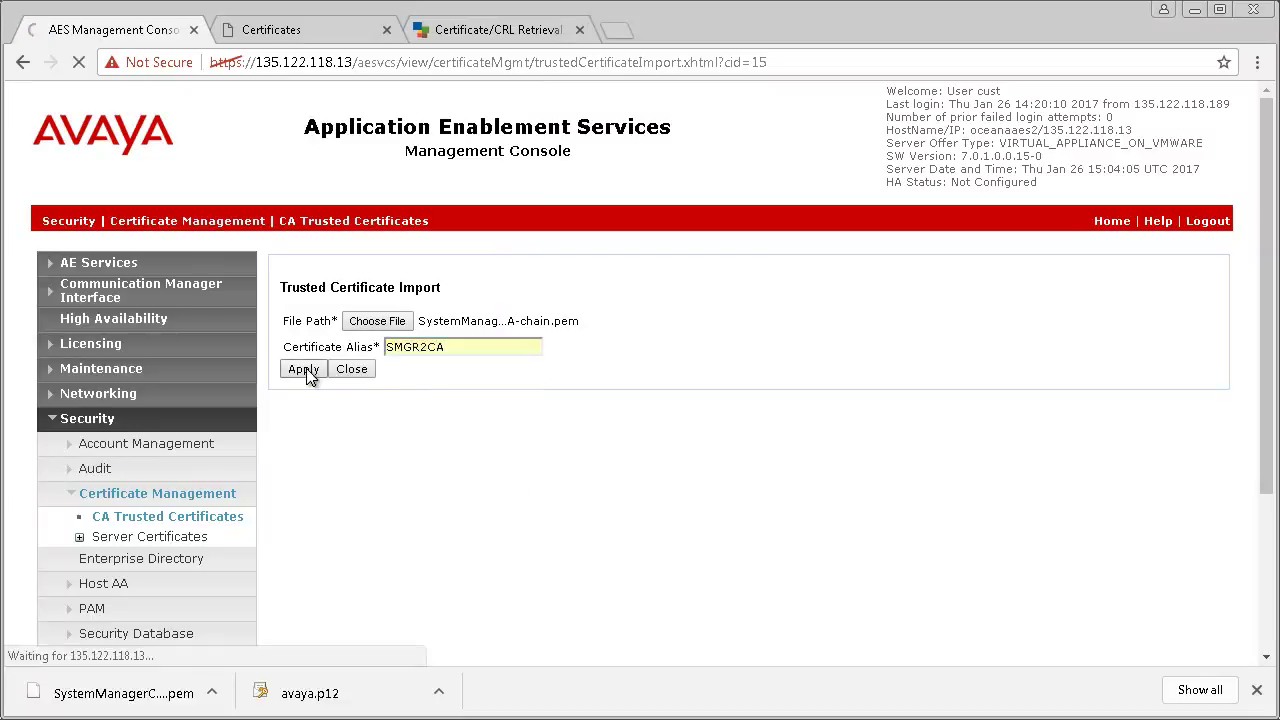
click(306, 379)
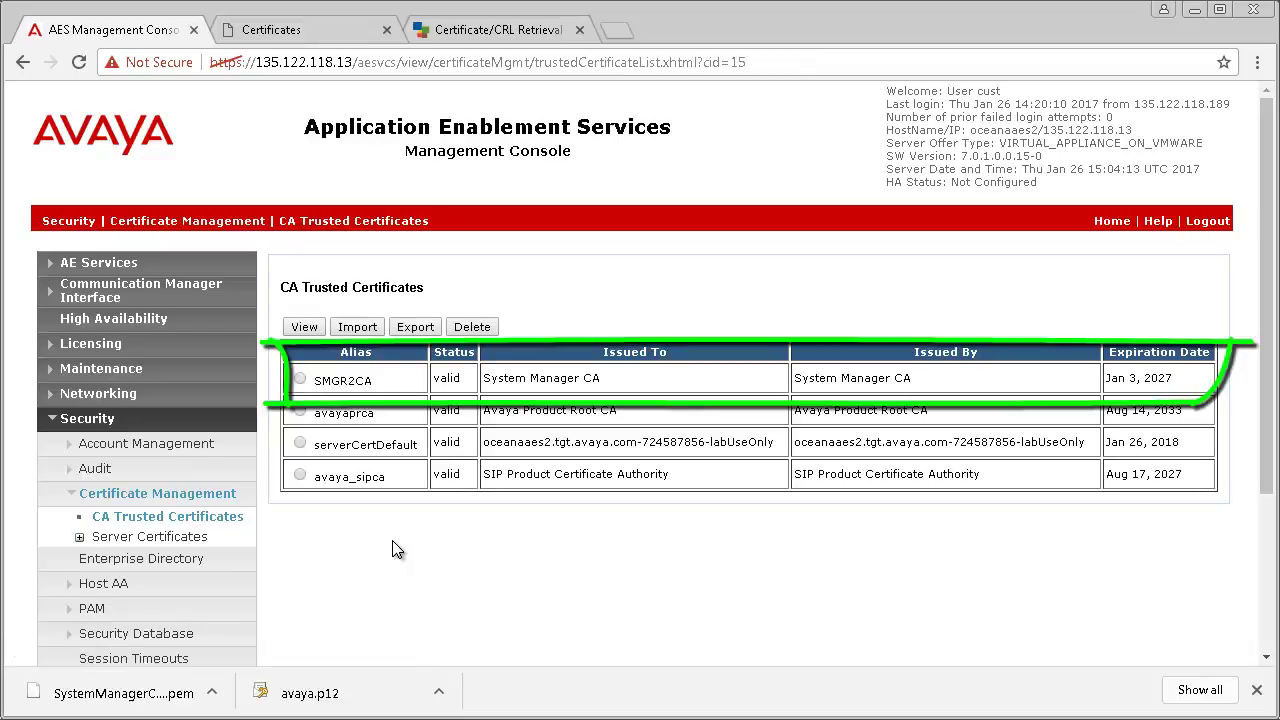
click(97, 372)
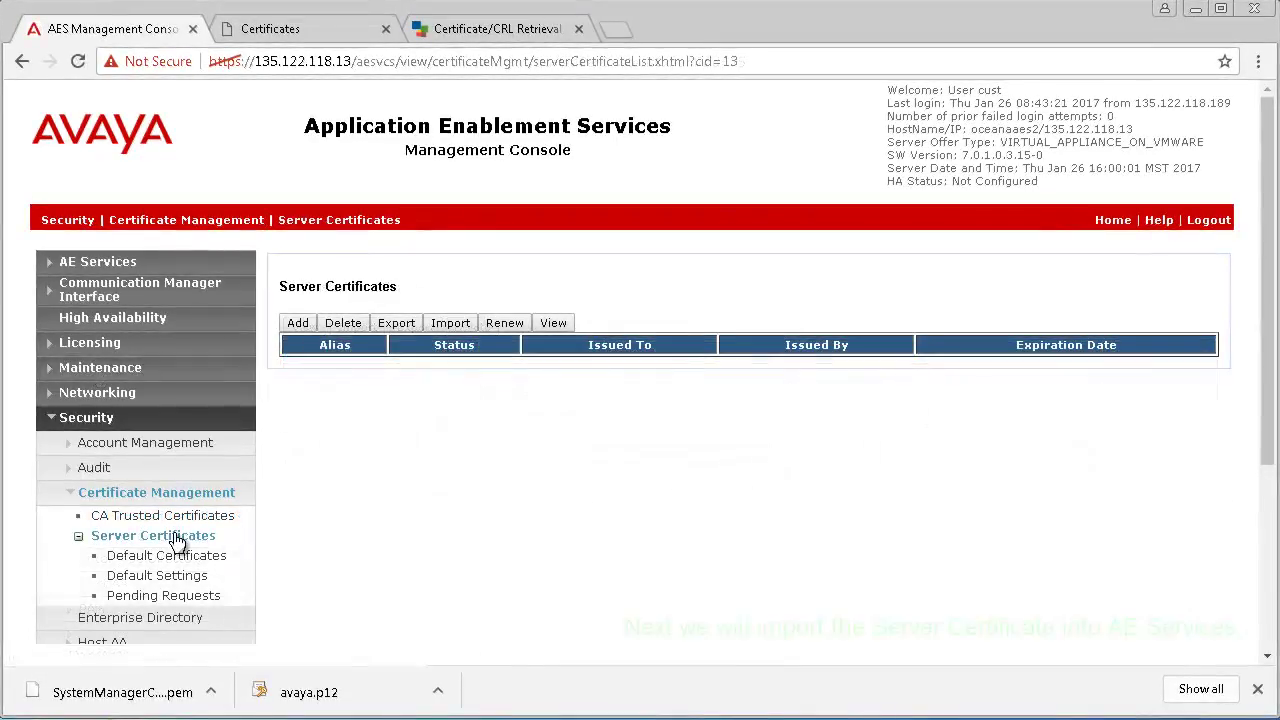
Step: Import avaya.p12 as a server certificate with alias aeservices
click(450, 324)
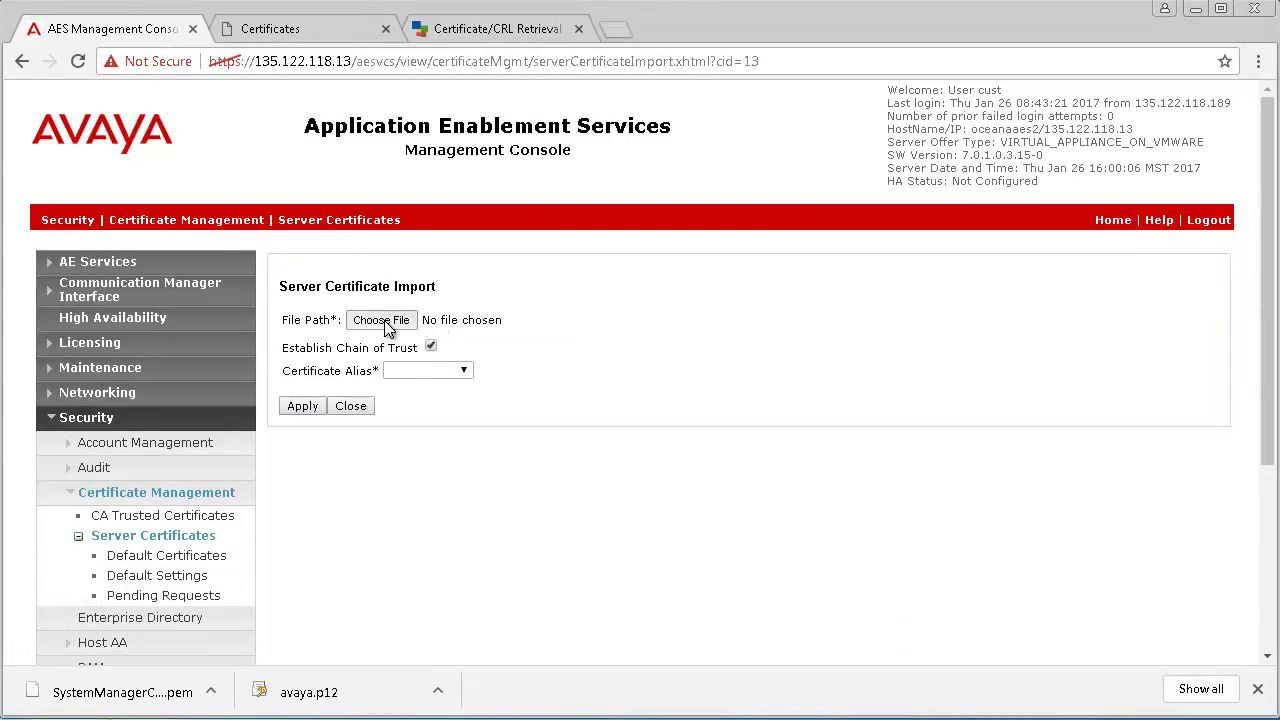
click(383, 322)
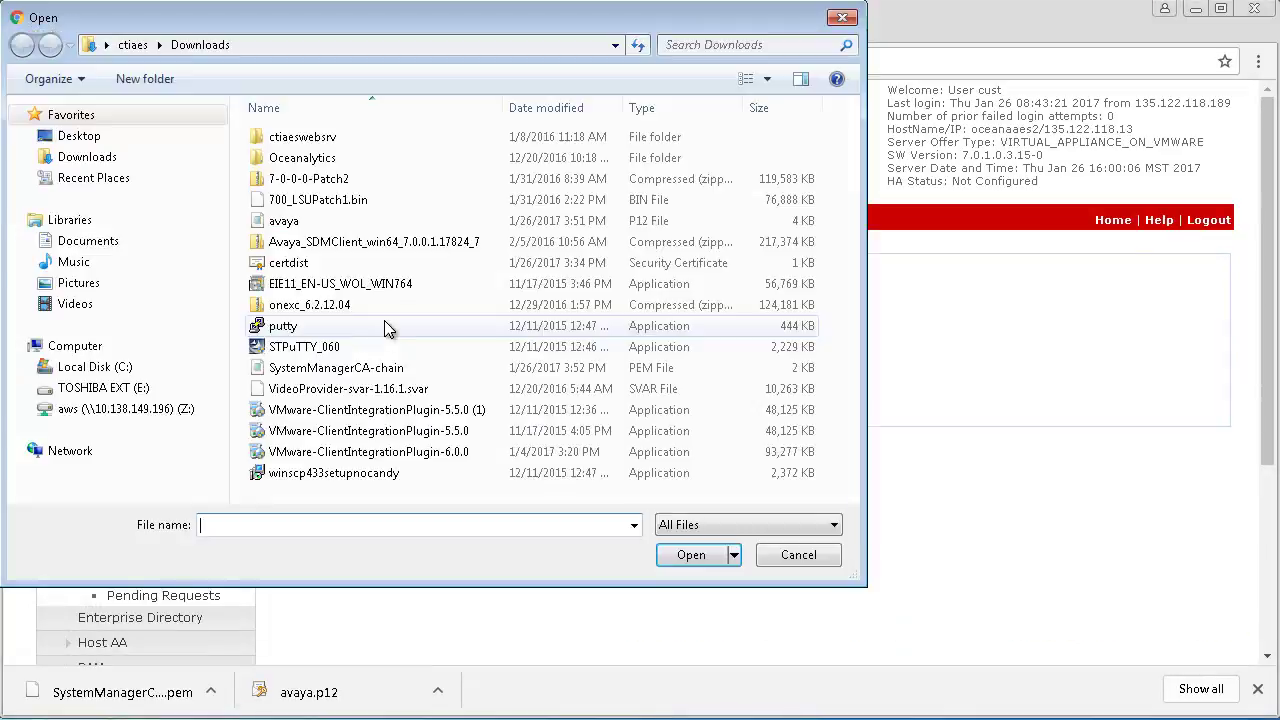
click(385, 221)
click(674, 556)
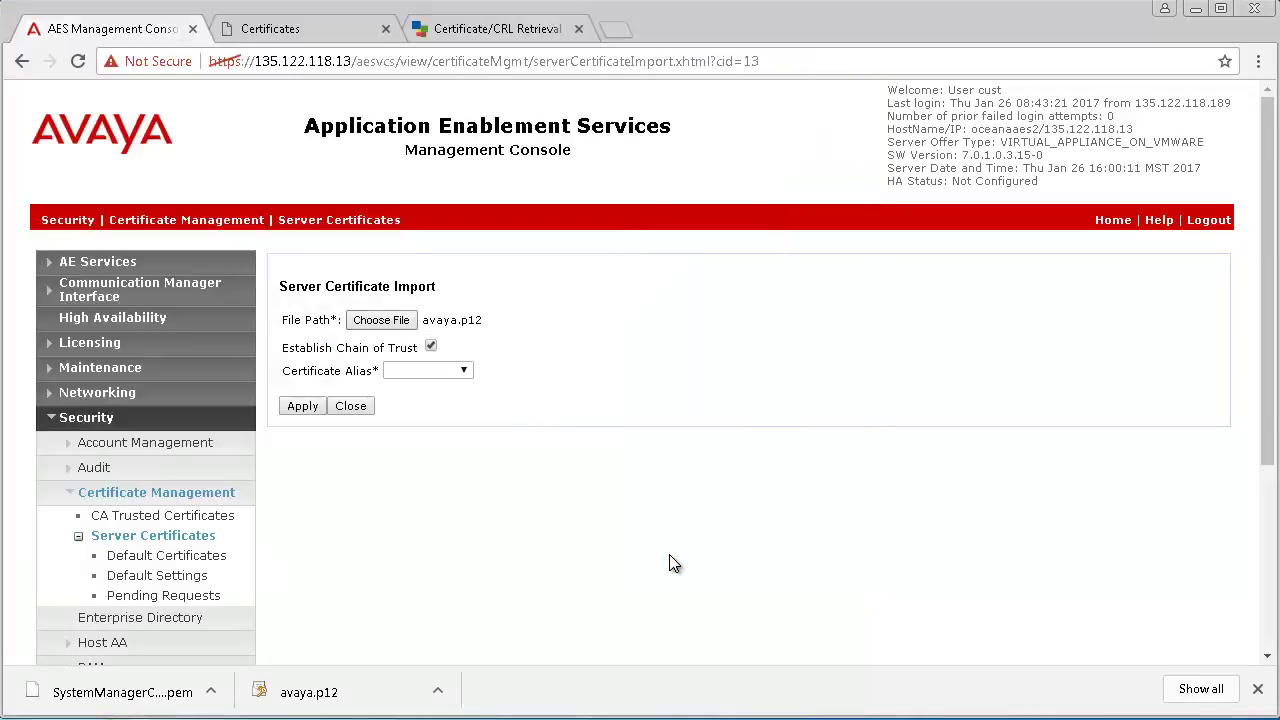
click(465, 374)
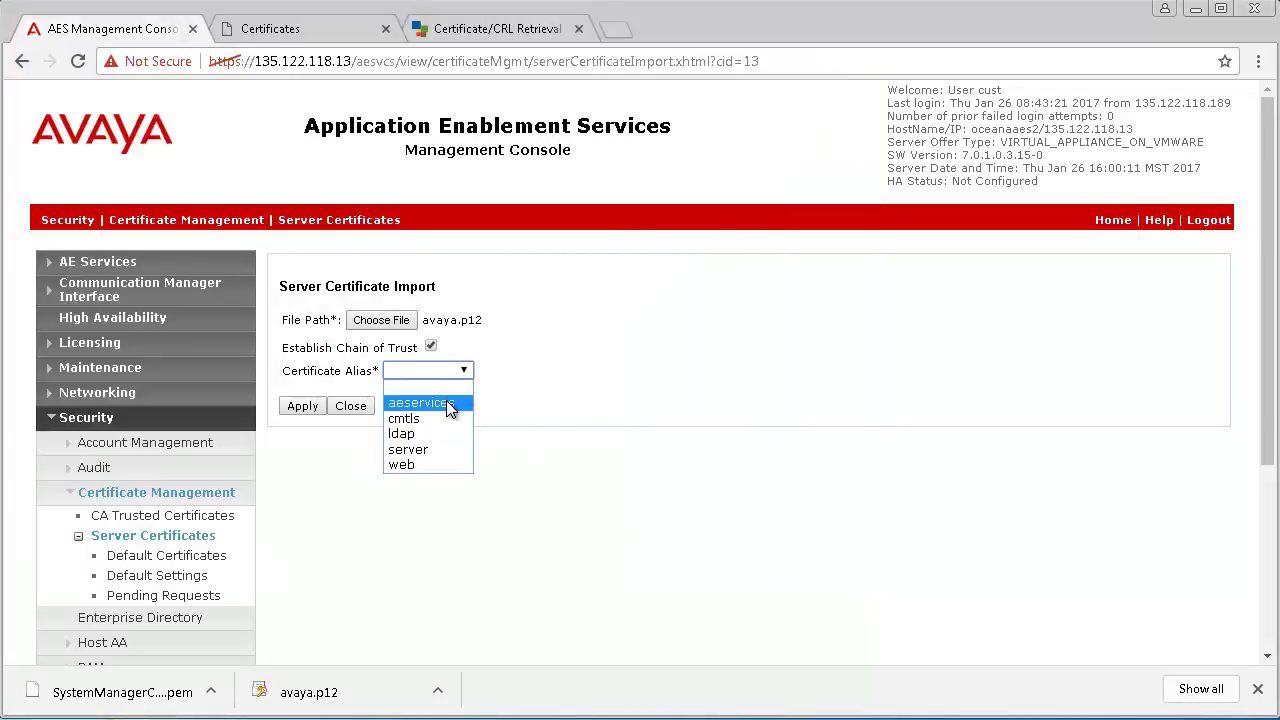
click(446, 401)
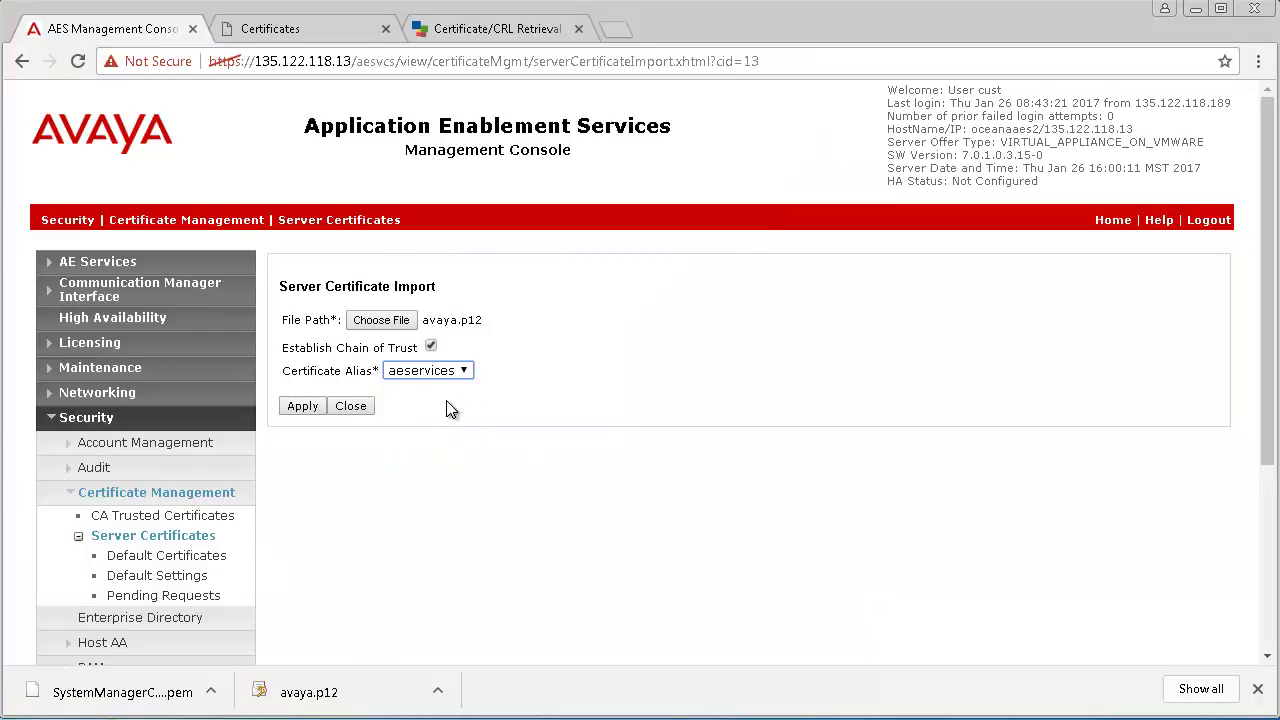
click(296, 412)
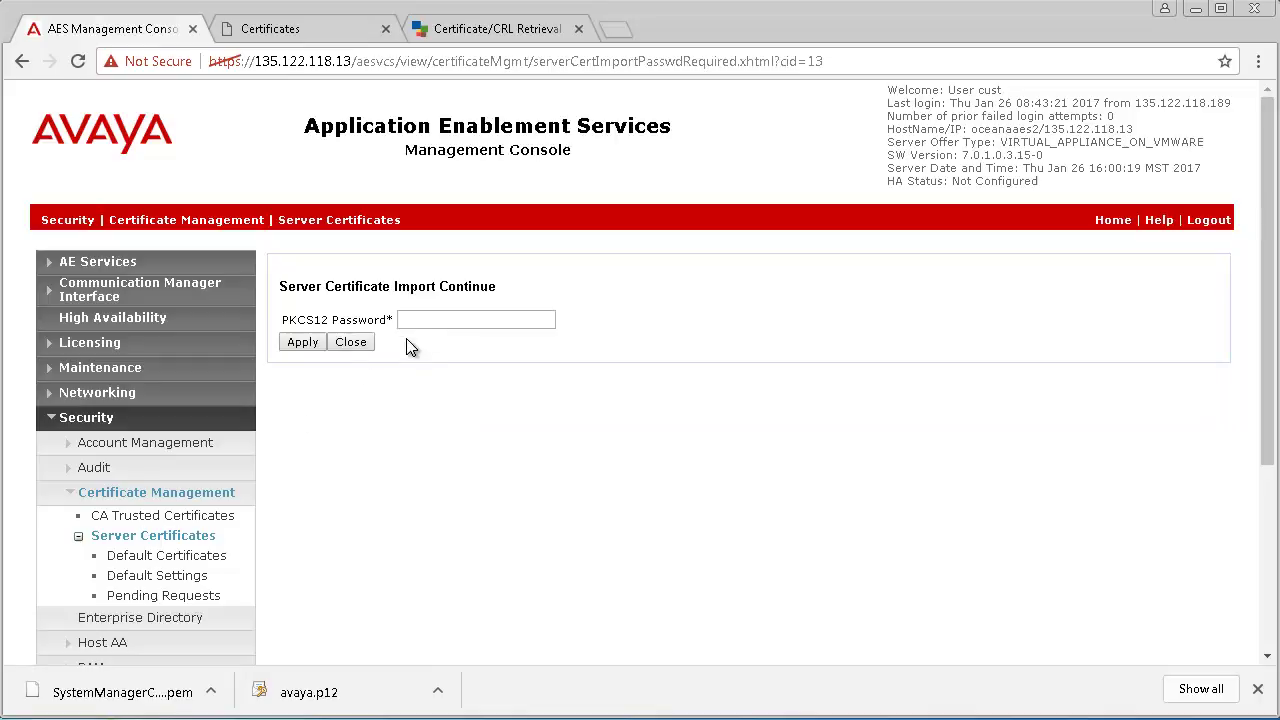
Step: Enter the PKCS12 password and confirm the aeservices server certificate import
click(434, 321)
text(avaya)
key(Return)
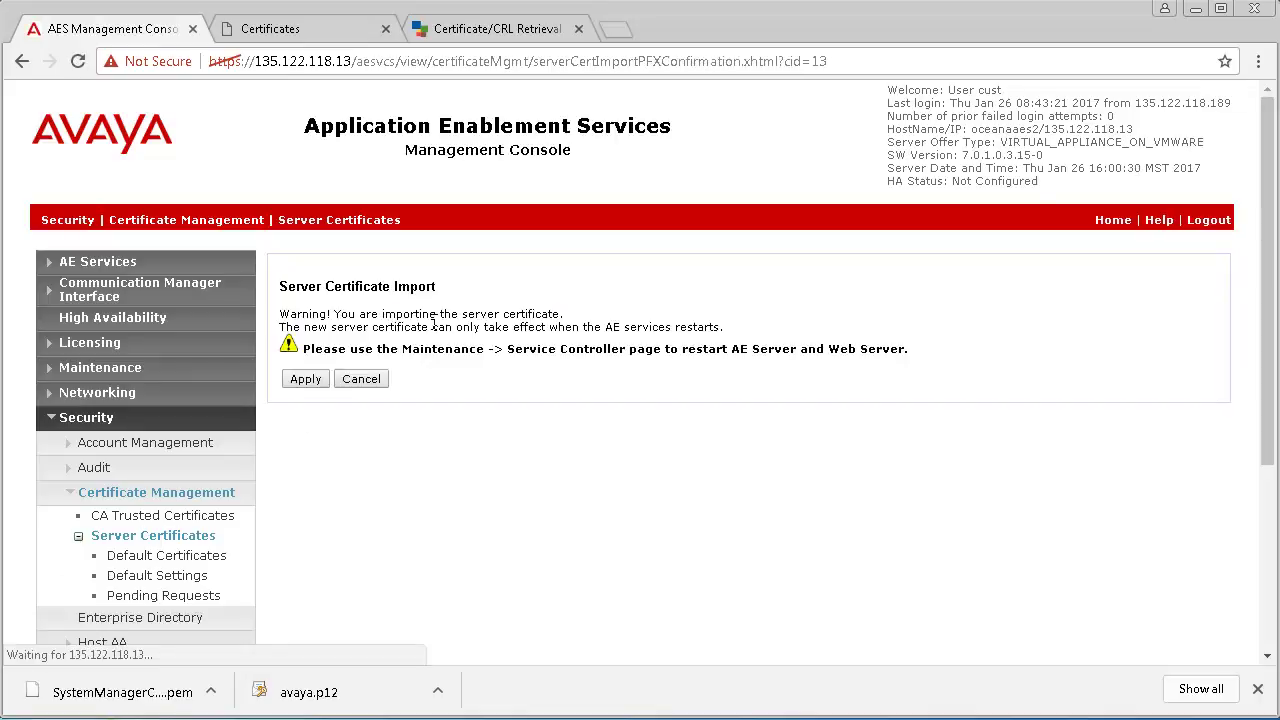
click(306, 382)
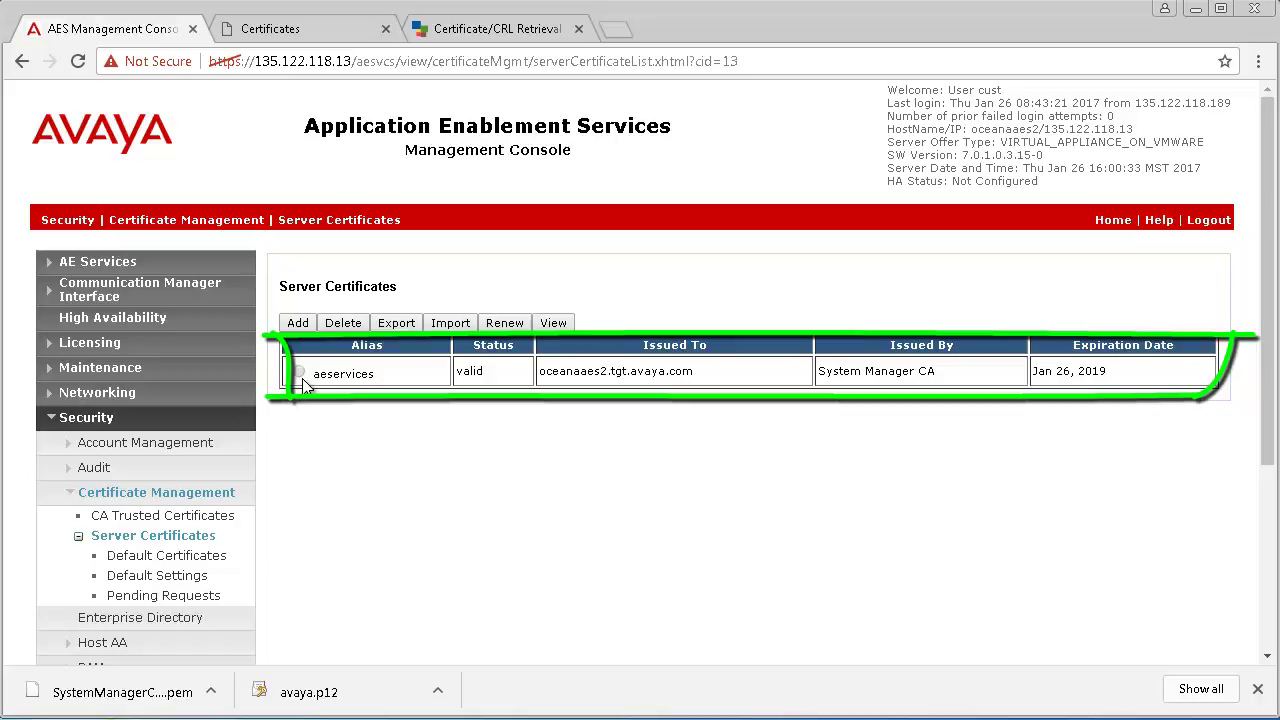
Step: Restart Linux from Maintenance > Service Controller and confirm the restart
click(107, 367)
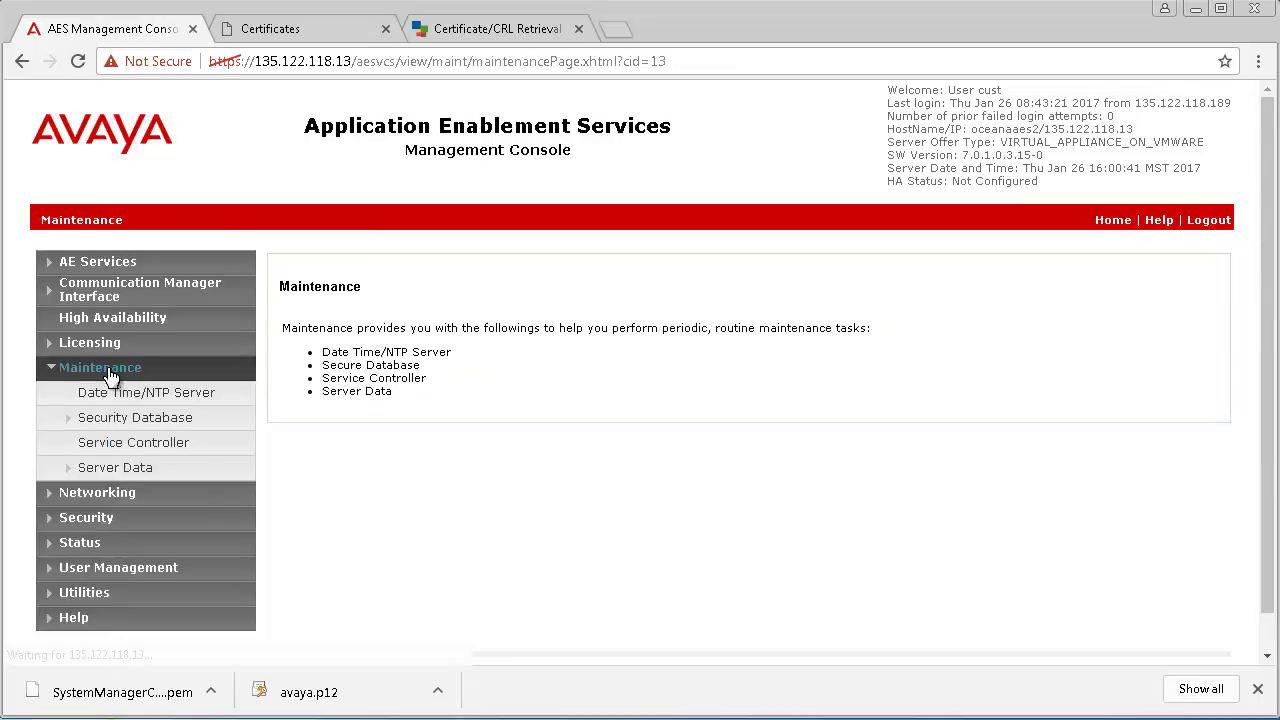
click(127, 440)
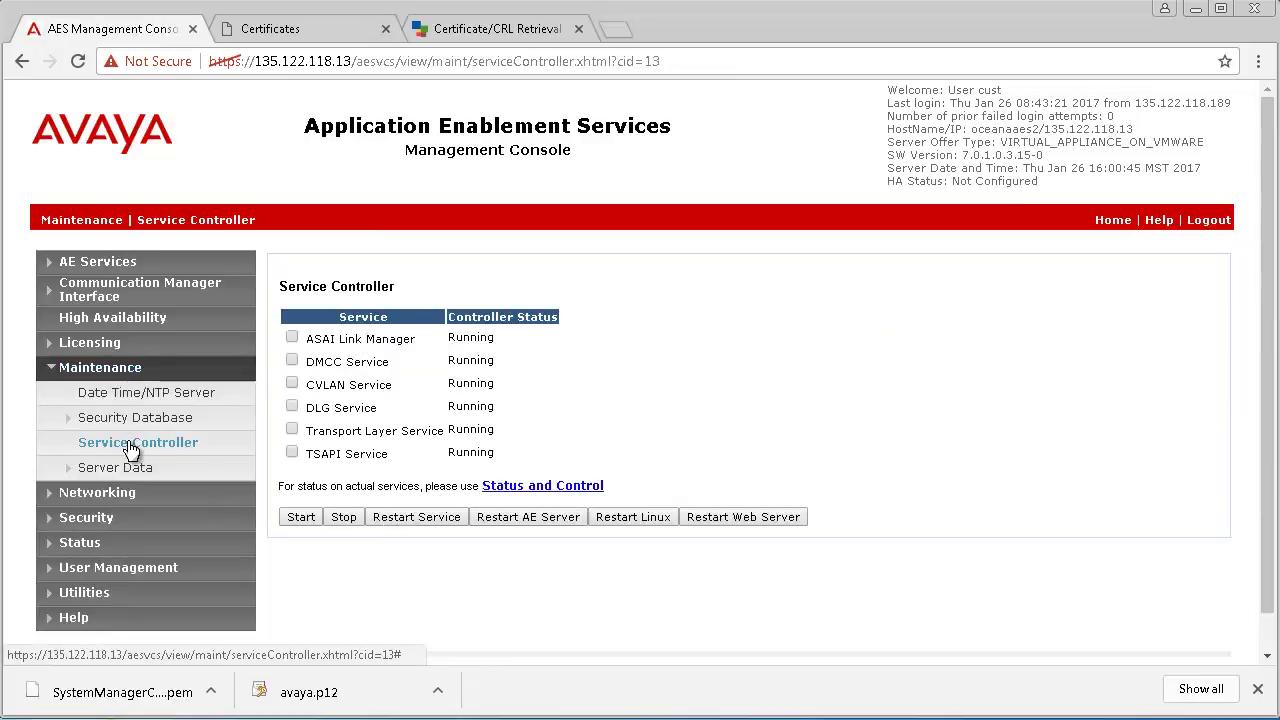
click(652, 517)
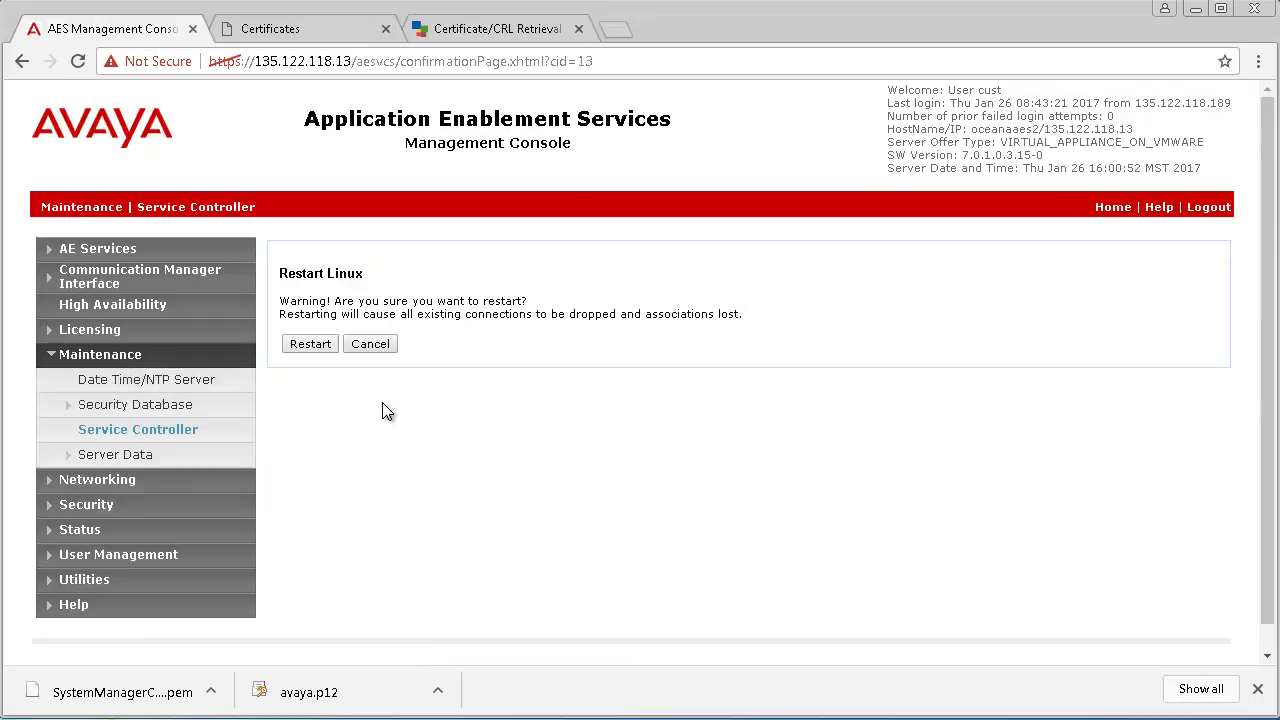
click(312, 347)
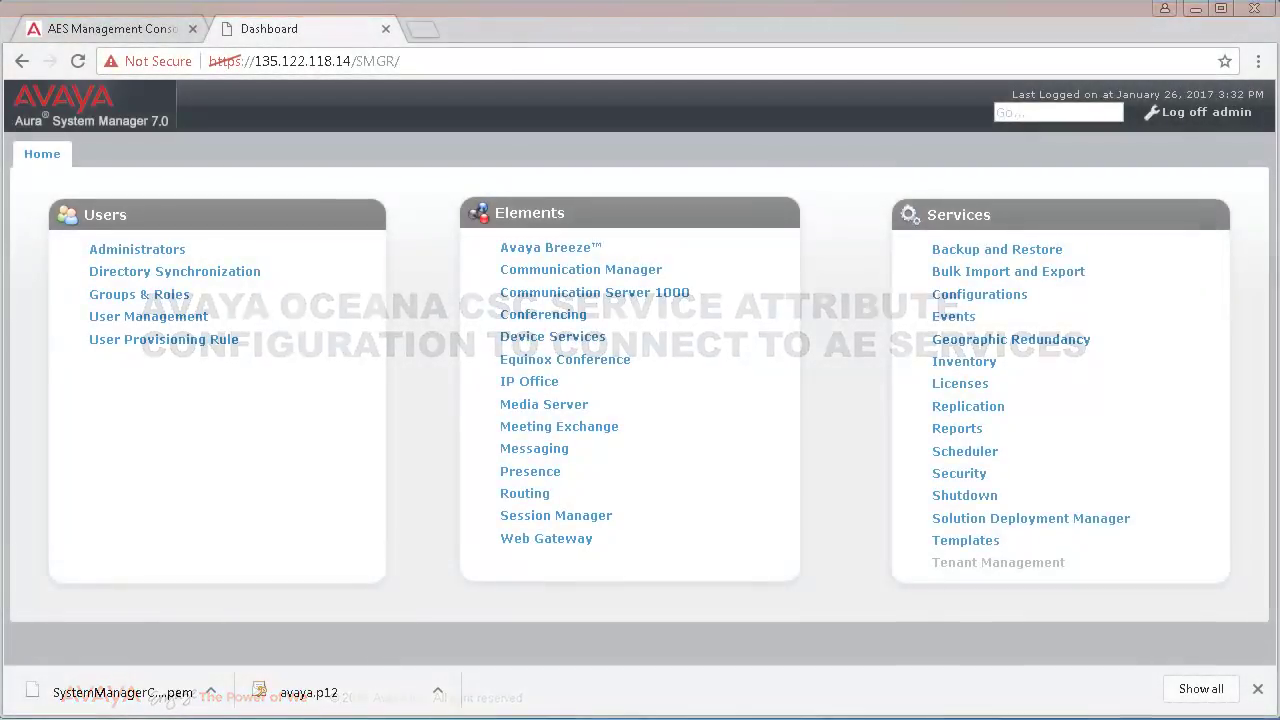
Step: Open Breeze Configuration > Attributes > Service Clusters for cluster OCEANA32C1, service CSCService
click(1258, 691)
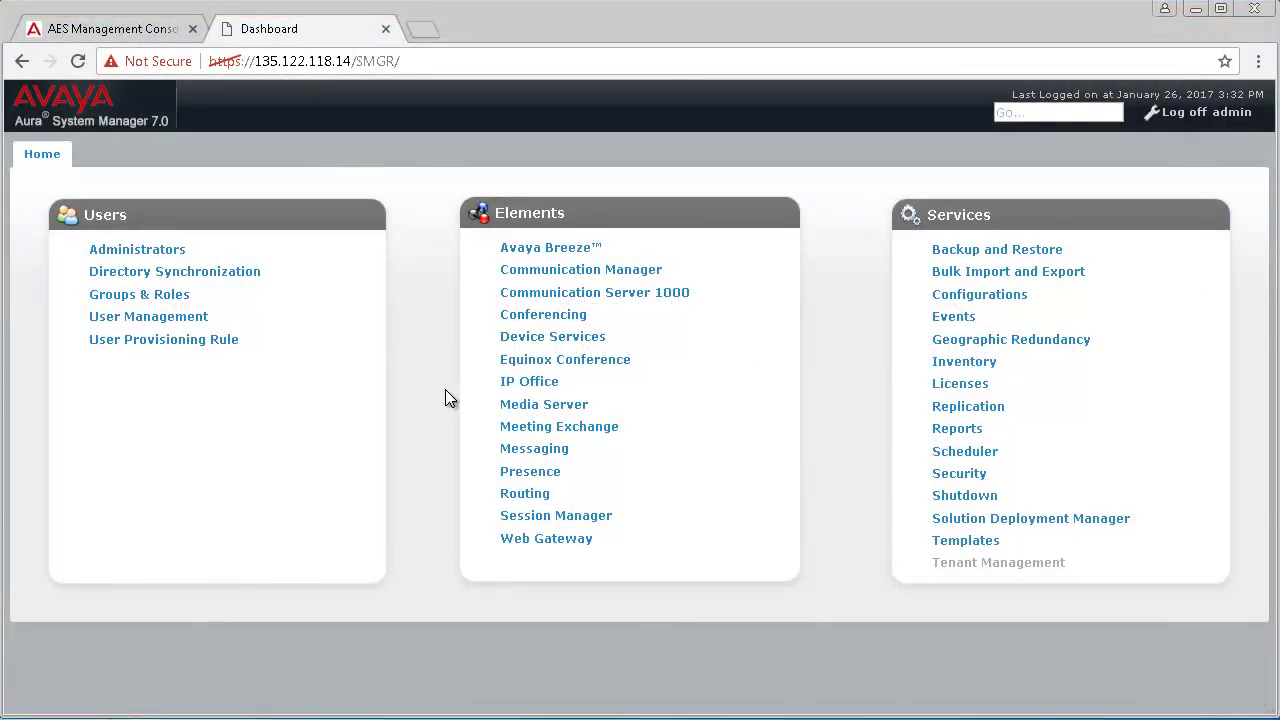
click(537, 259)
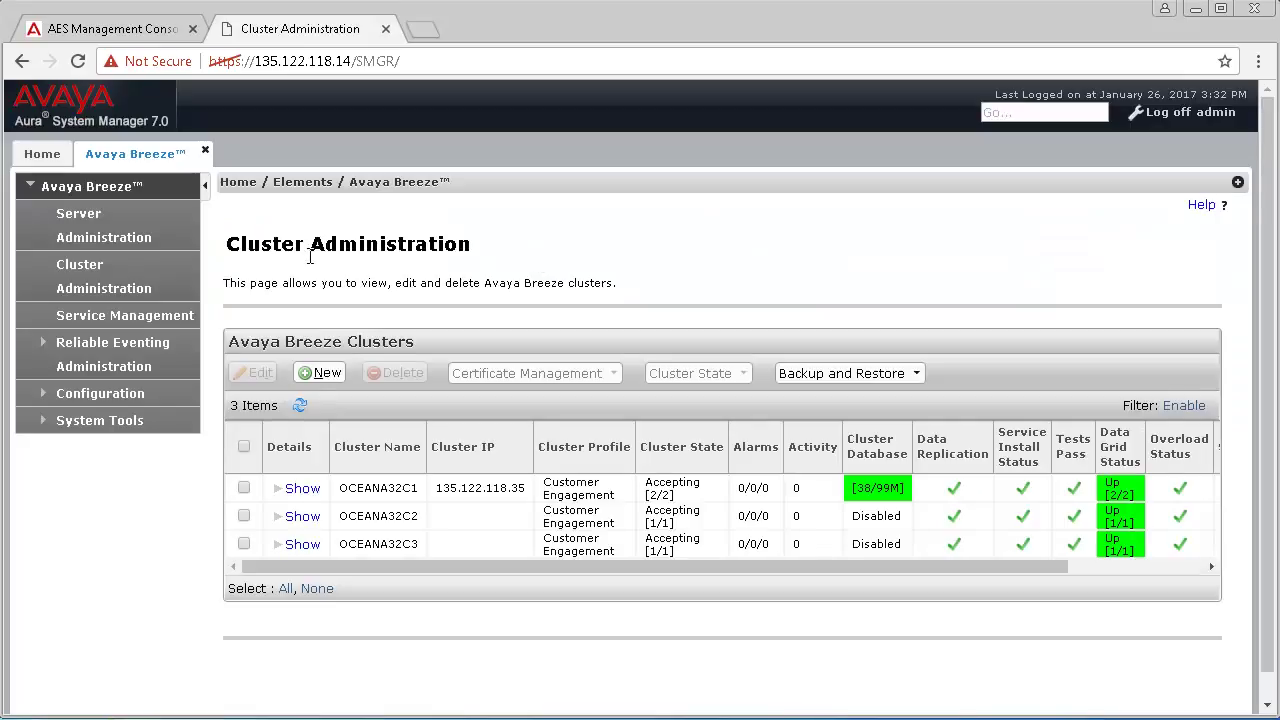
click(86, 392)
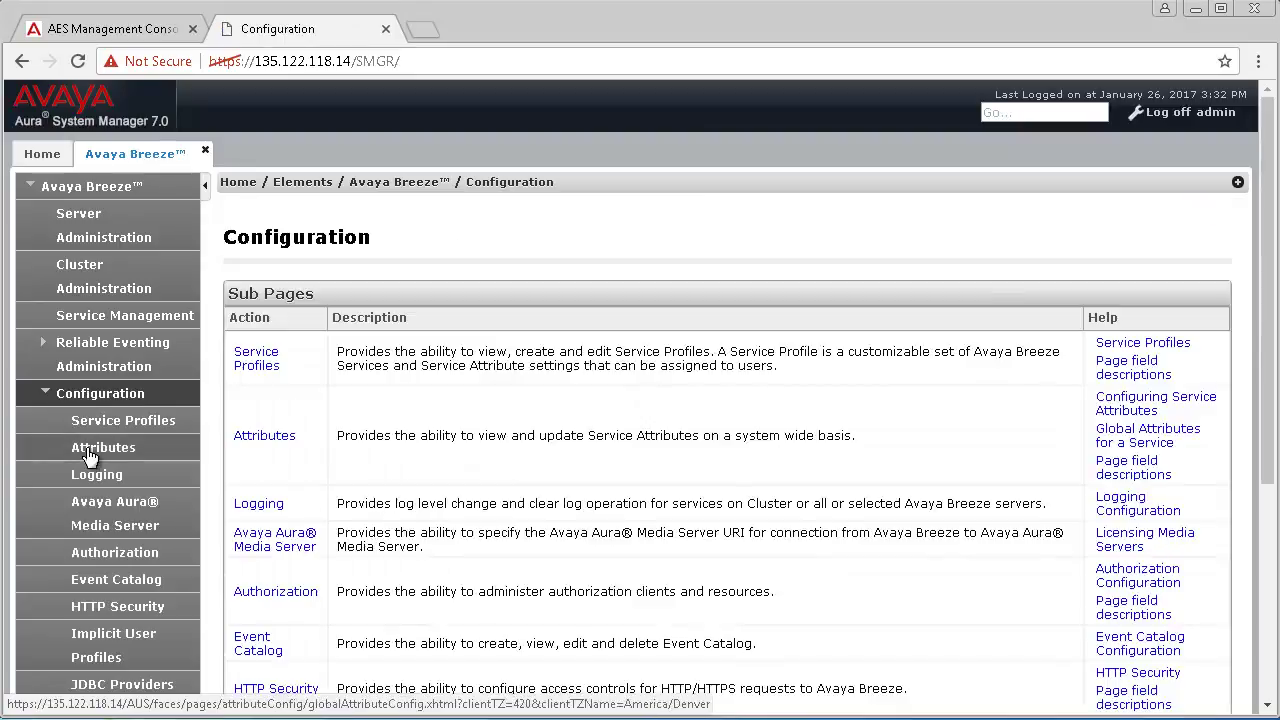
click(86, 448)
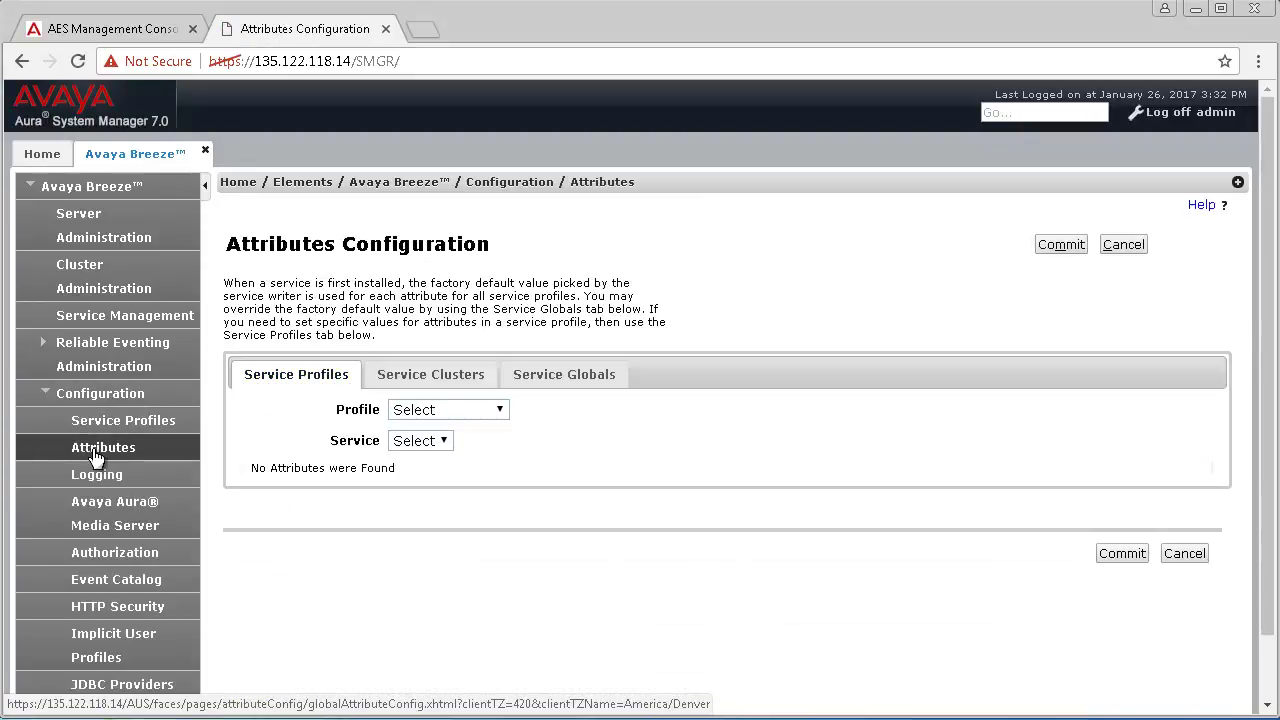
click(432, 385)
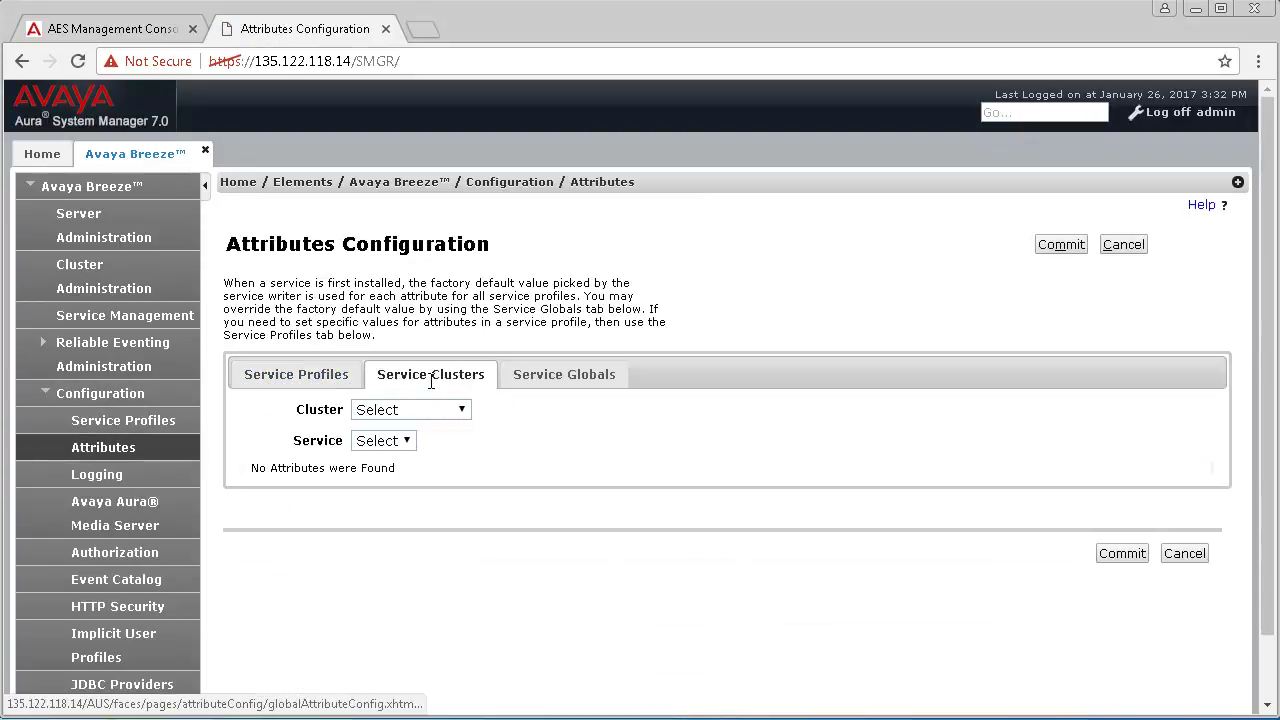
click(462, 413)
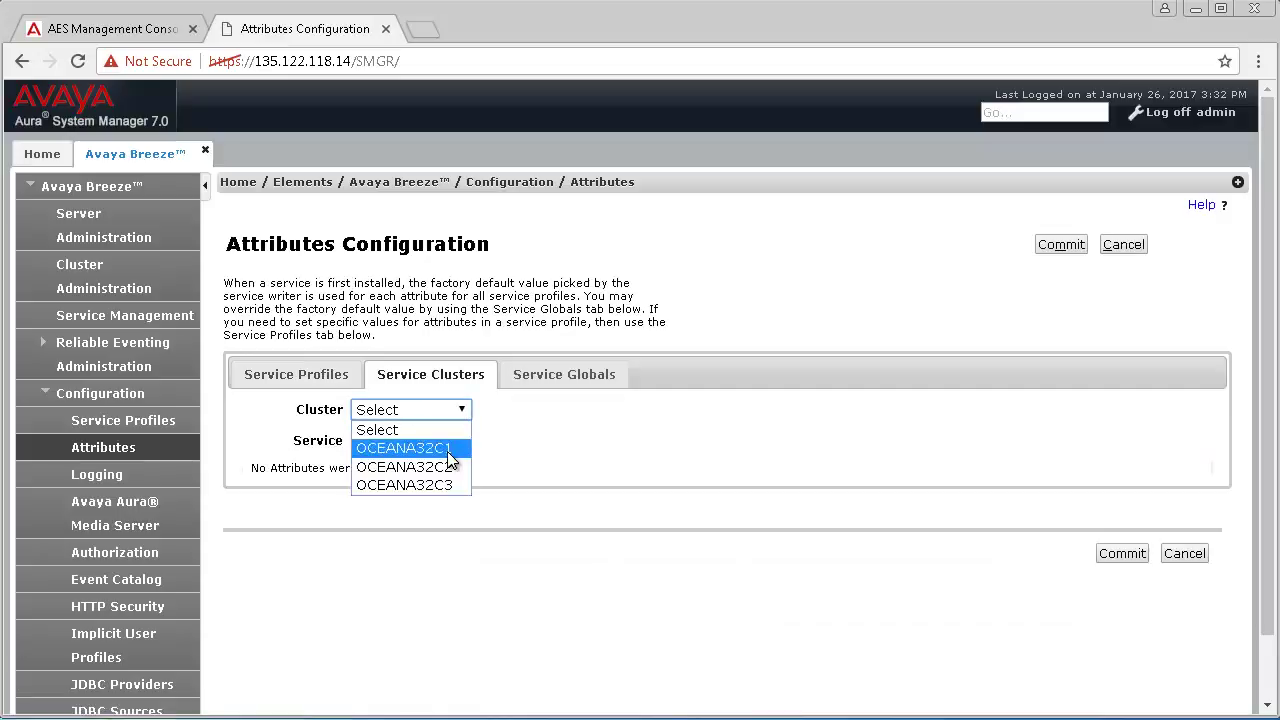
click(447, 447)
click(523, 443)
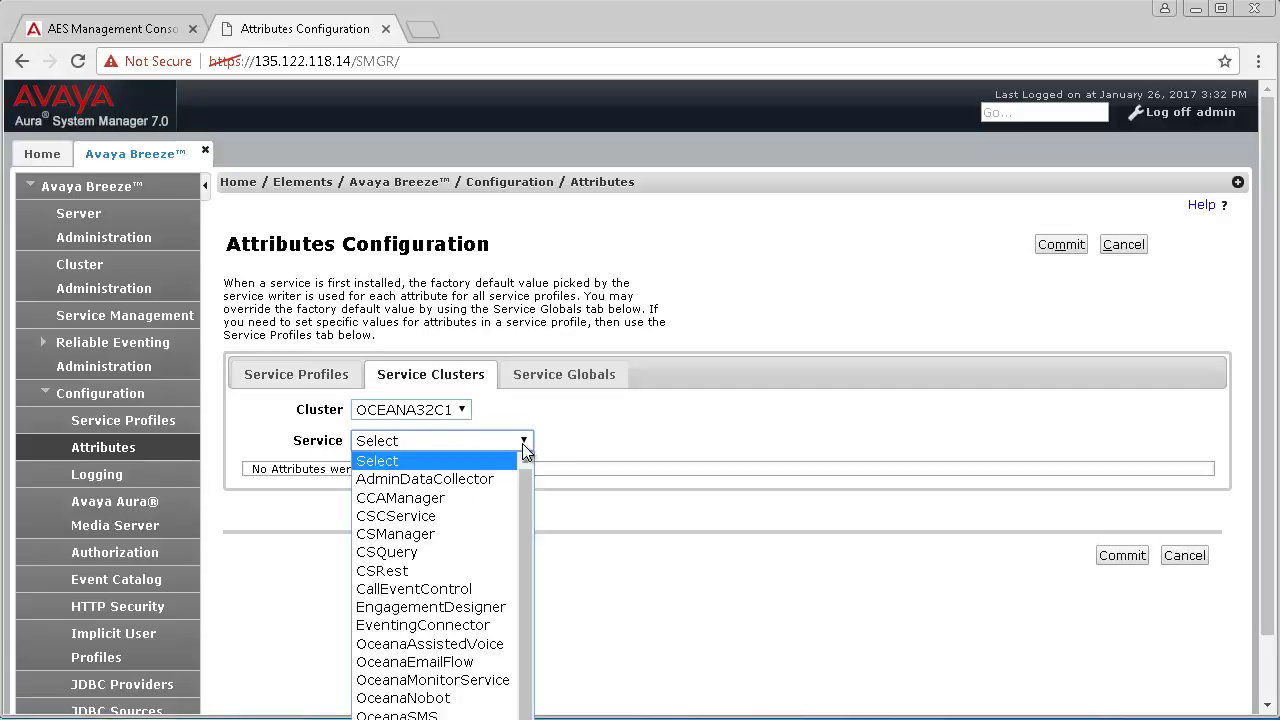
click(473, 516)
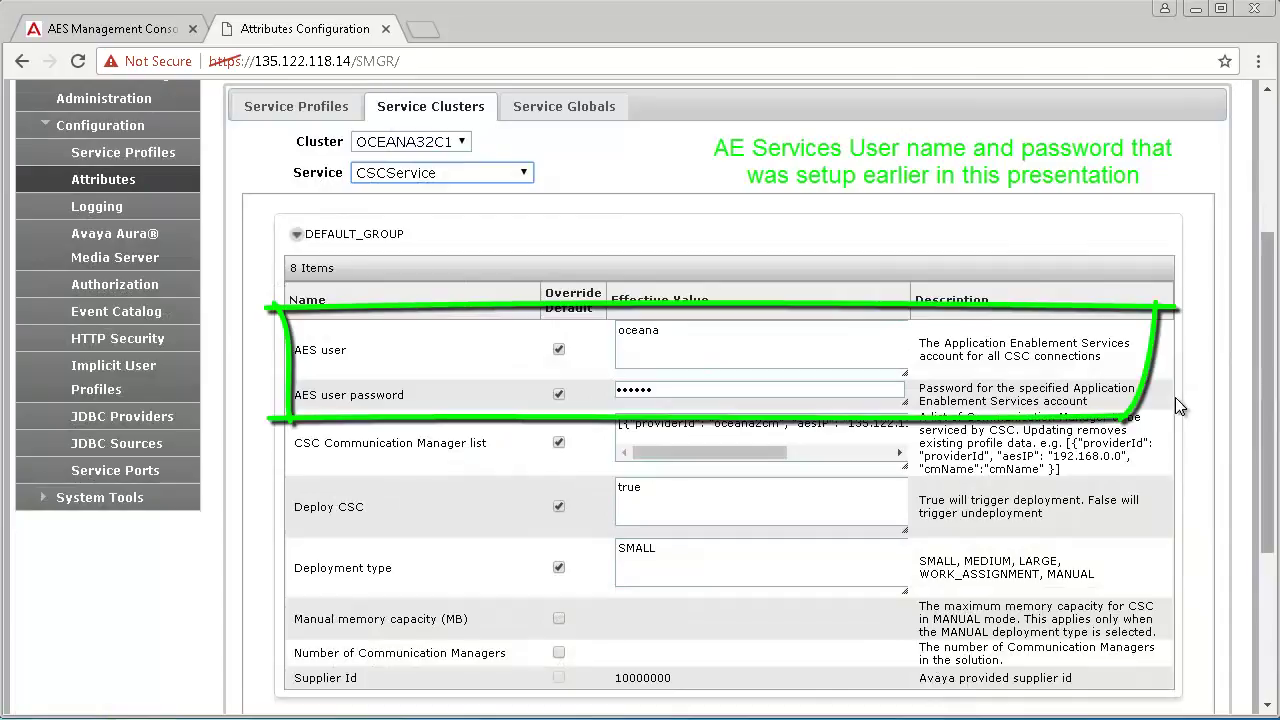
Step: Scroll the CSC Communication Manager list to view oceana2cm, 135.122.118.13 and oceanacm2
drag(751, 451, 868, 460)
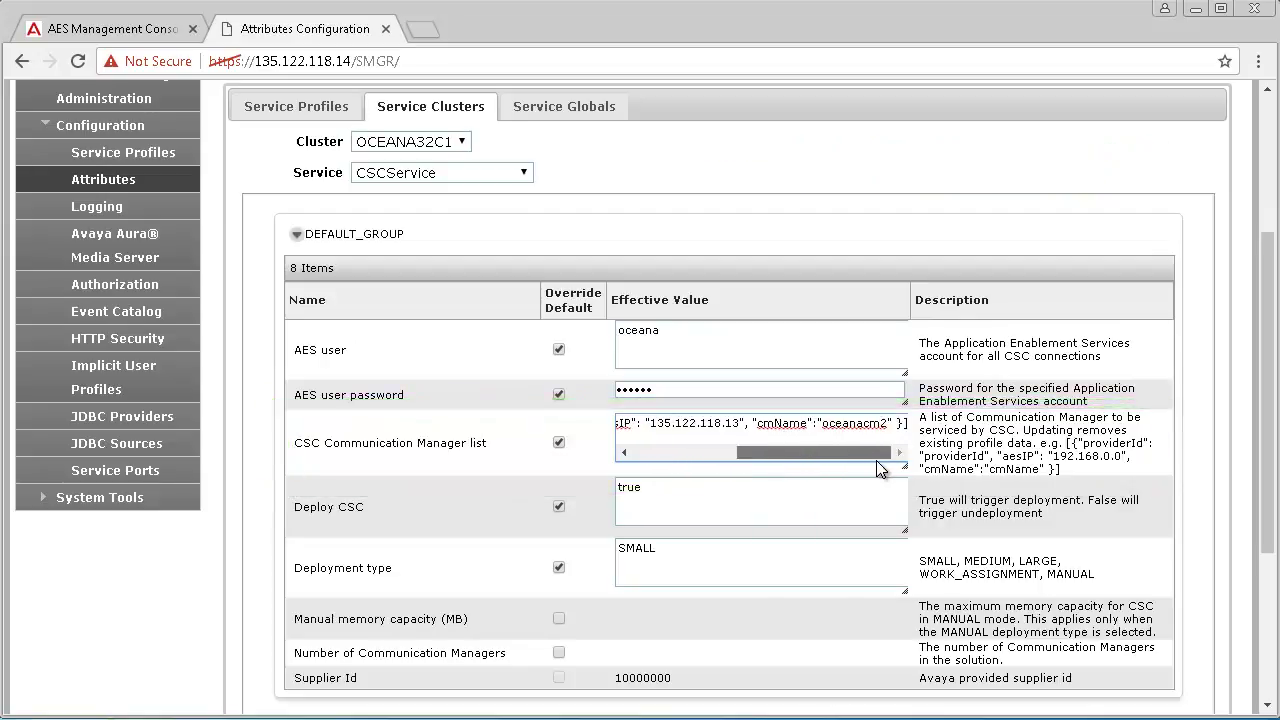